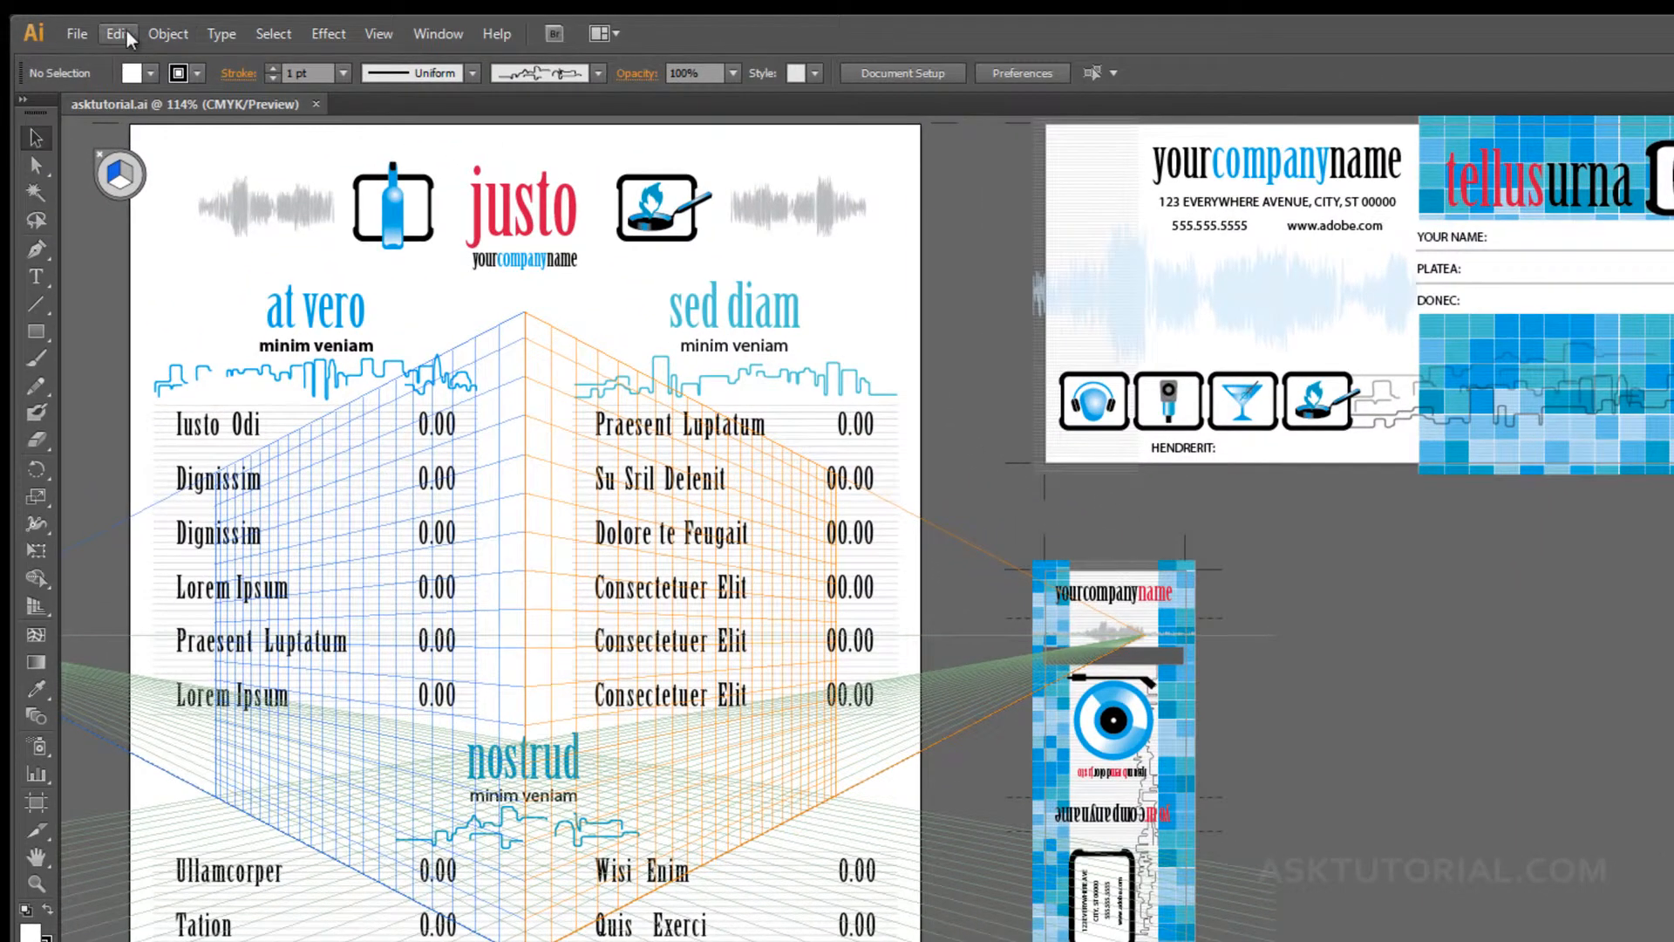
# Open the General preferences, review the available options and close them.
pyautogui.click(119, 33)
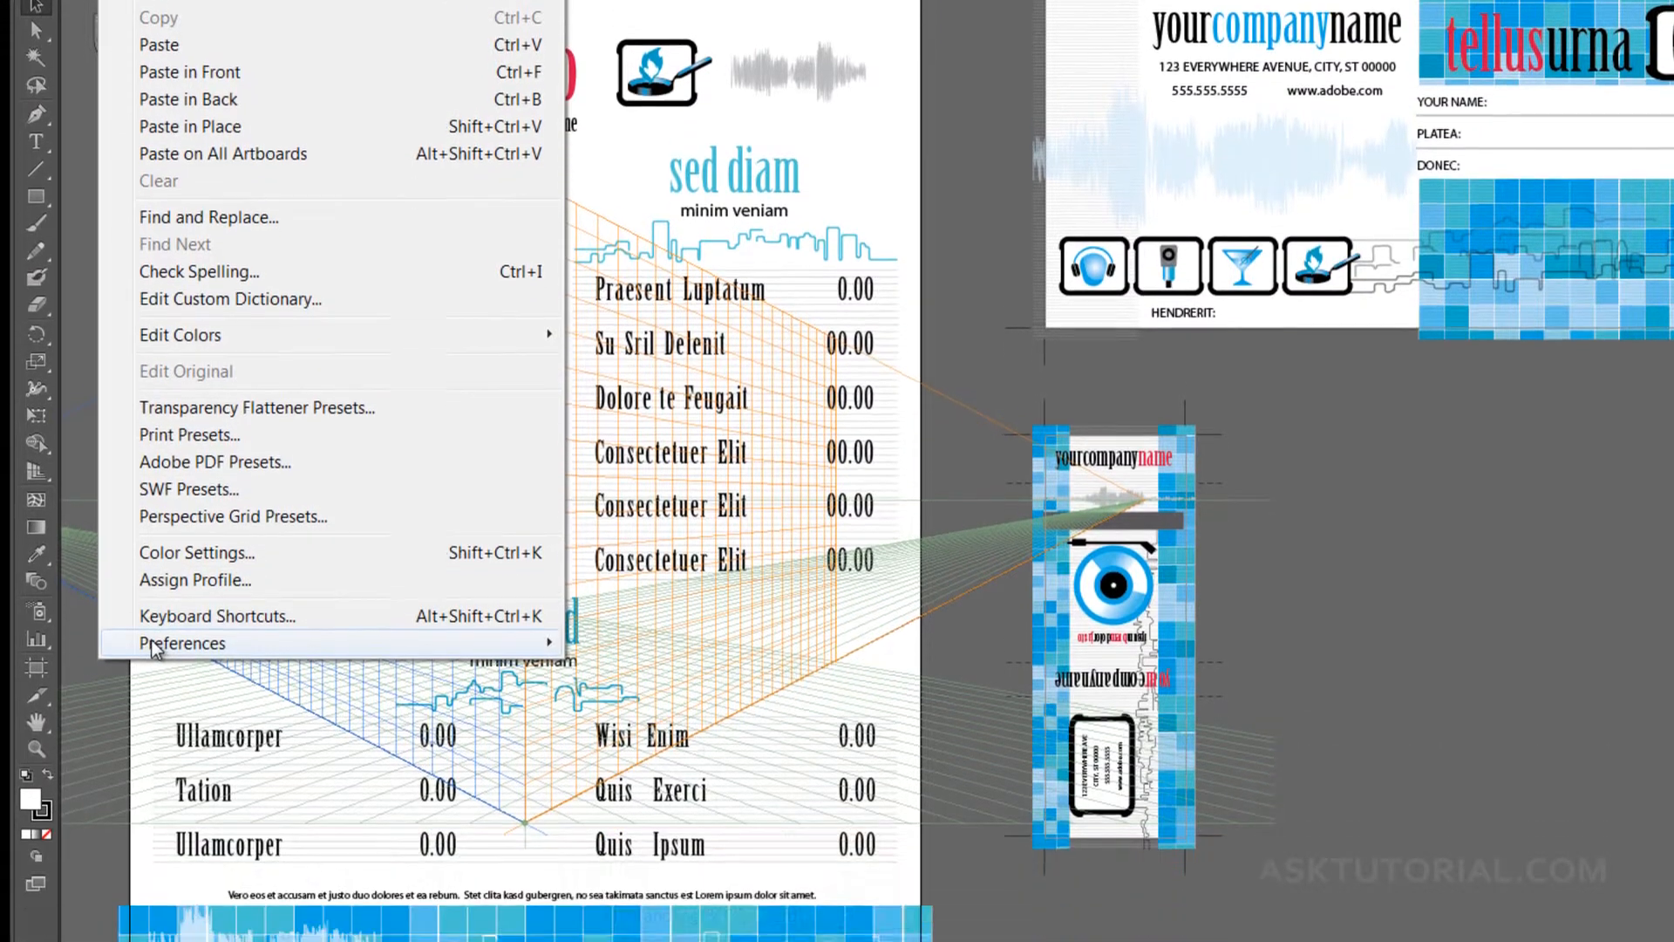
pyautogui.moveTo(196, 774)
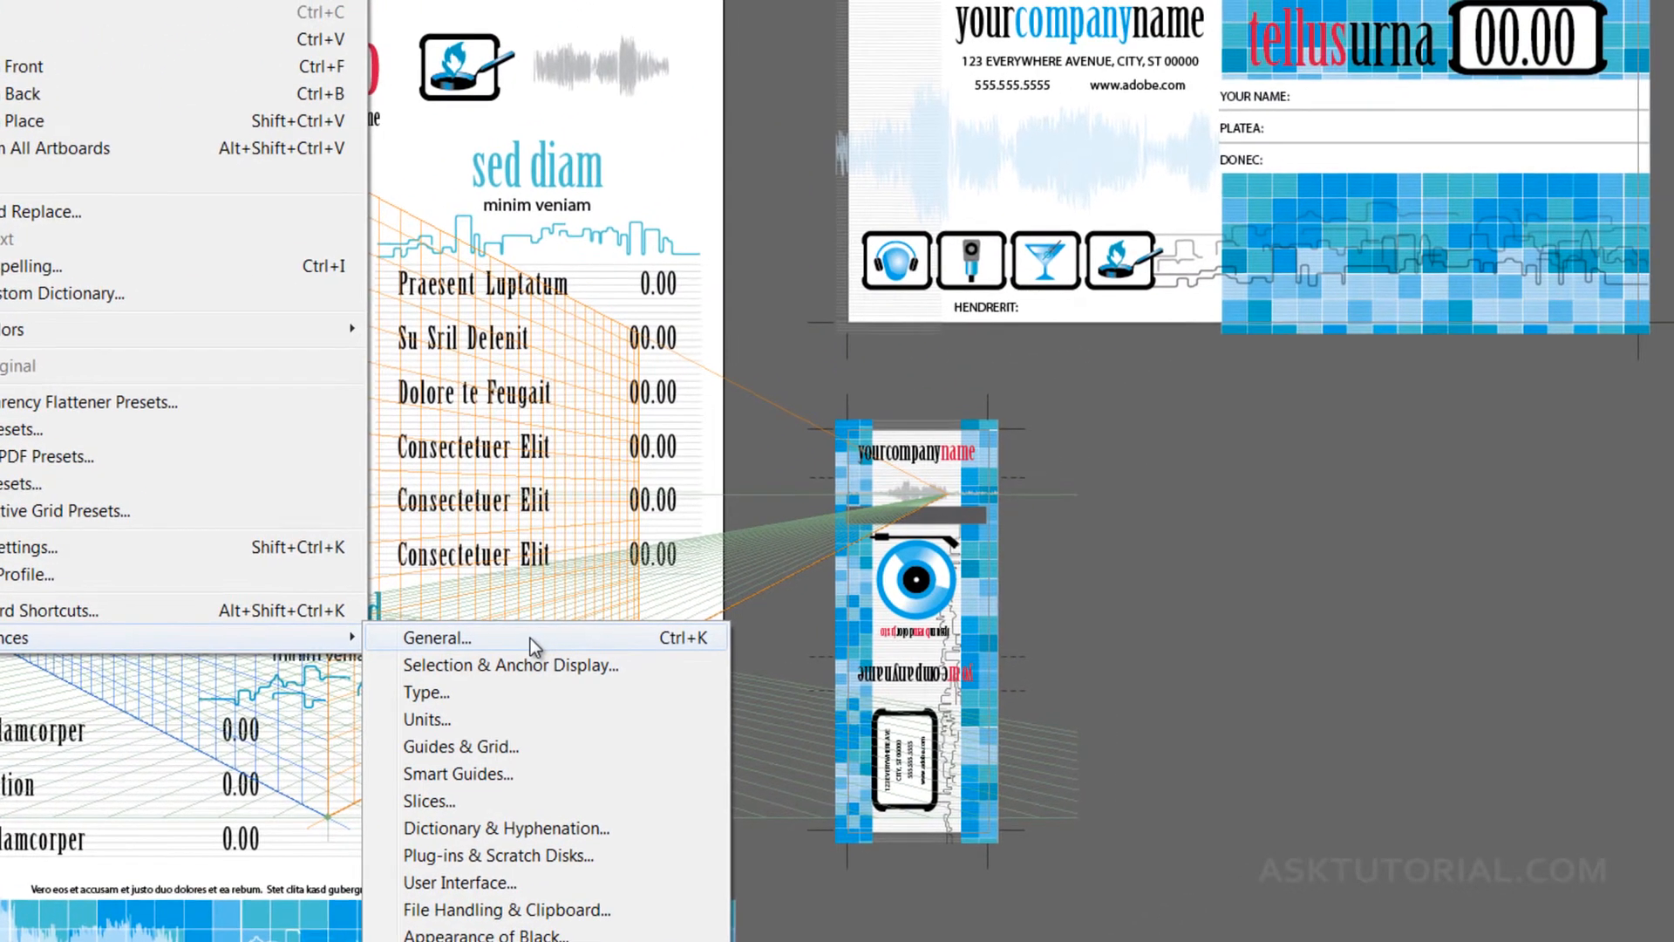
pyautogui.click(766, 538)
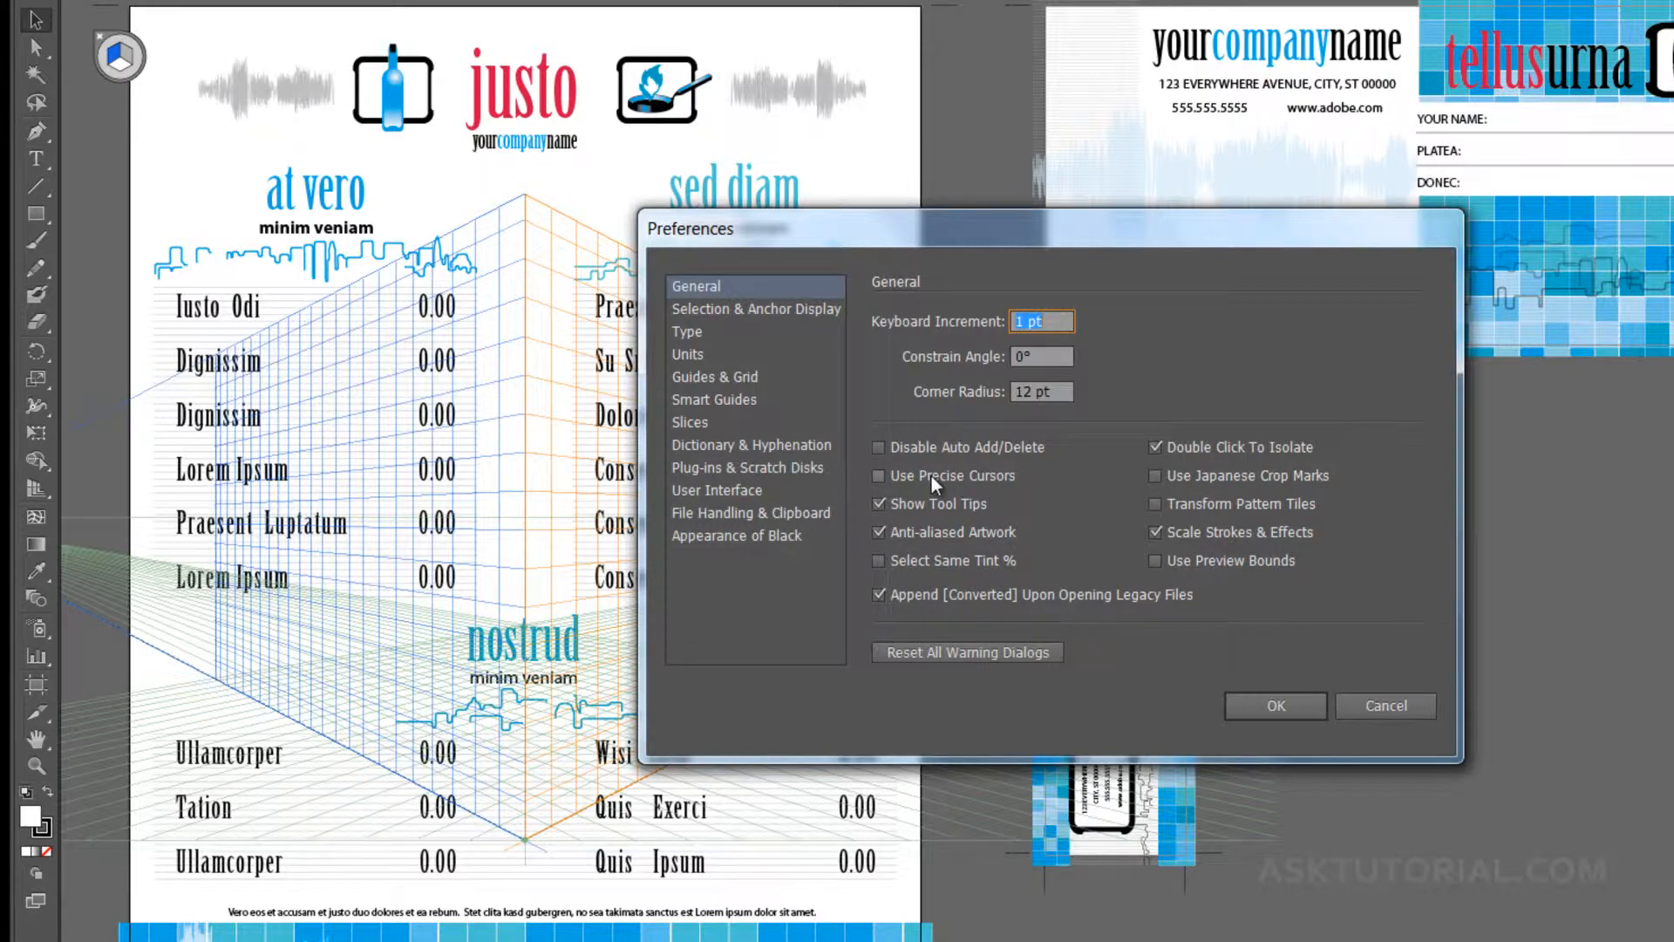
pyautogui.click(1299, 702)
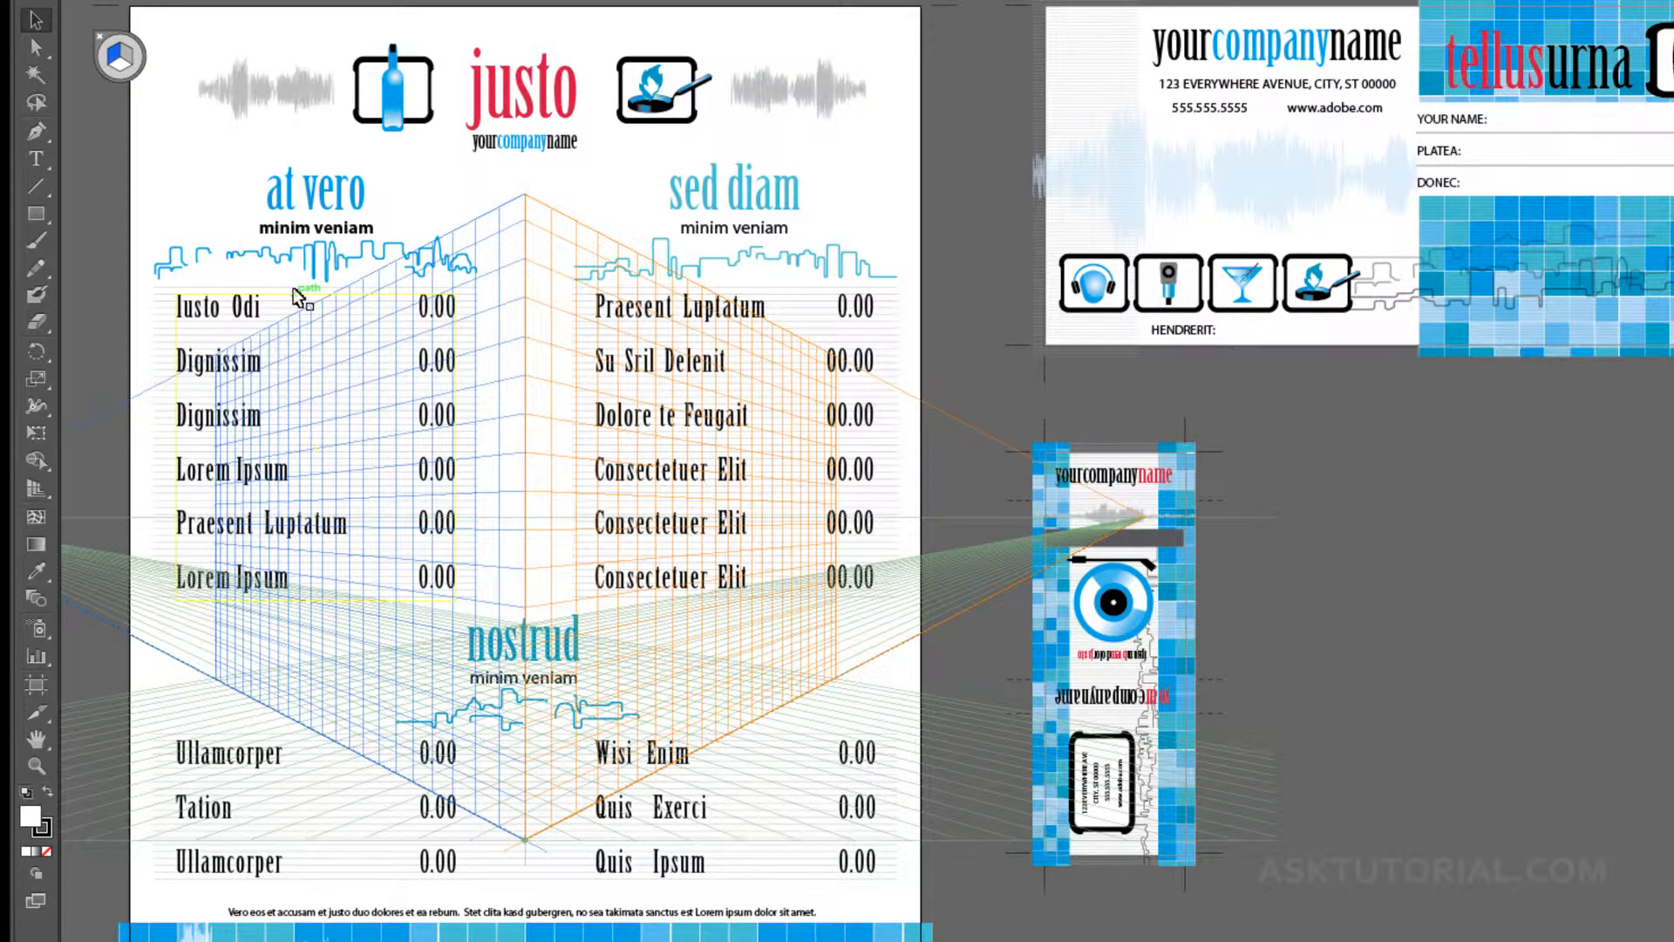
# Turn on Use Precise Cursors in the General preferences and try the Lasso tool's cursor on the artboard.
pyautogui.click(37, 102)
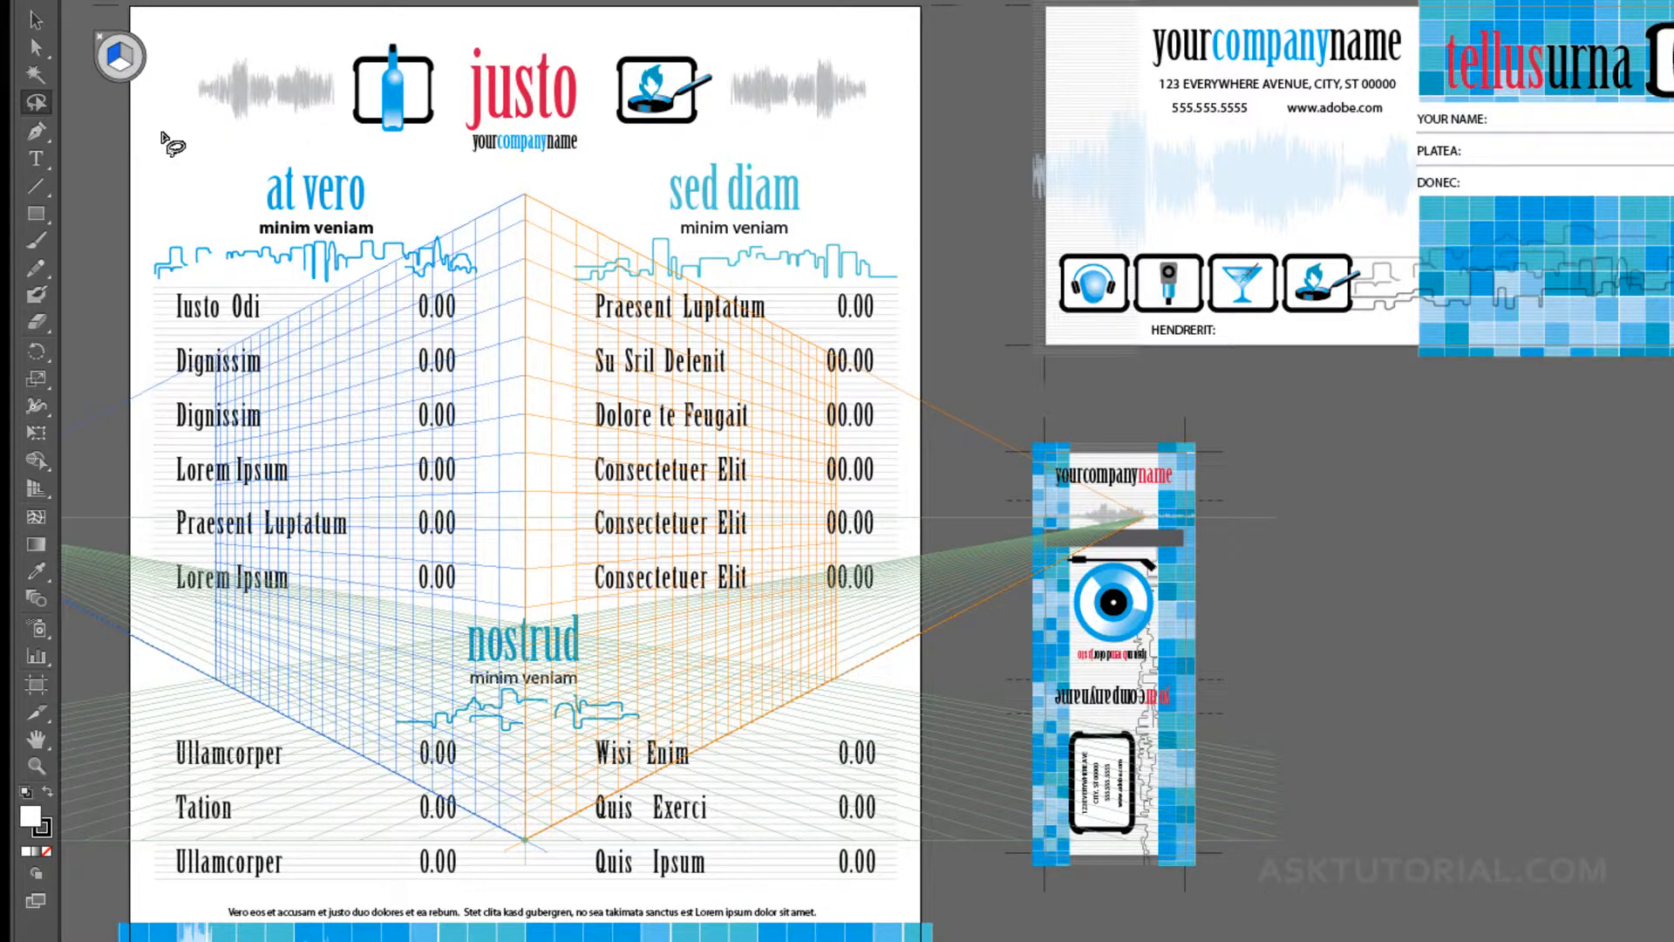
pyautogui.hotkey('ctrl', 'k')
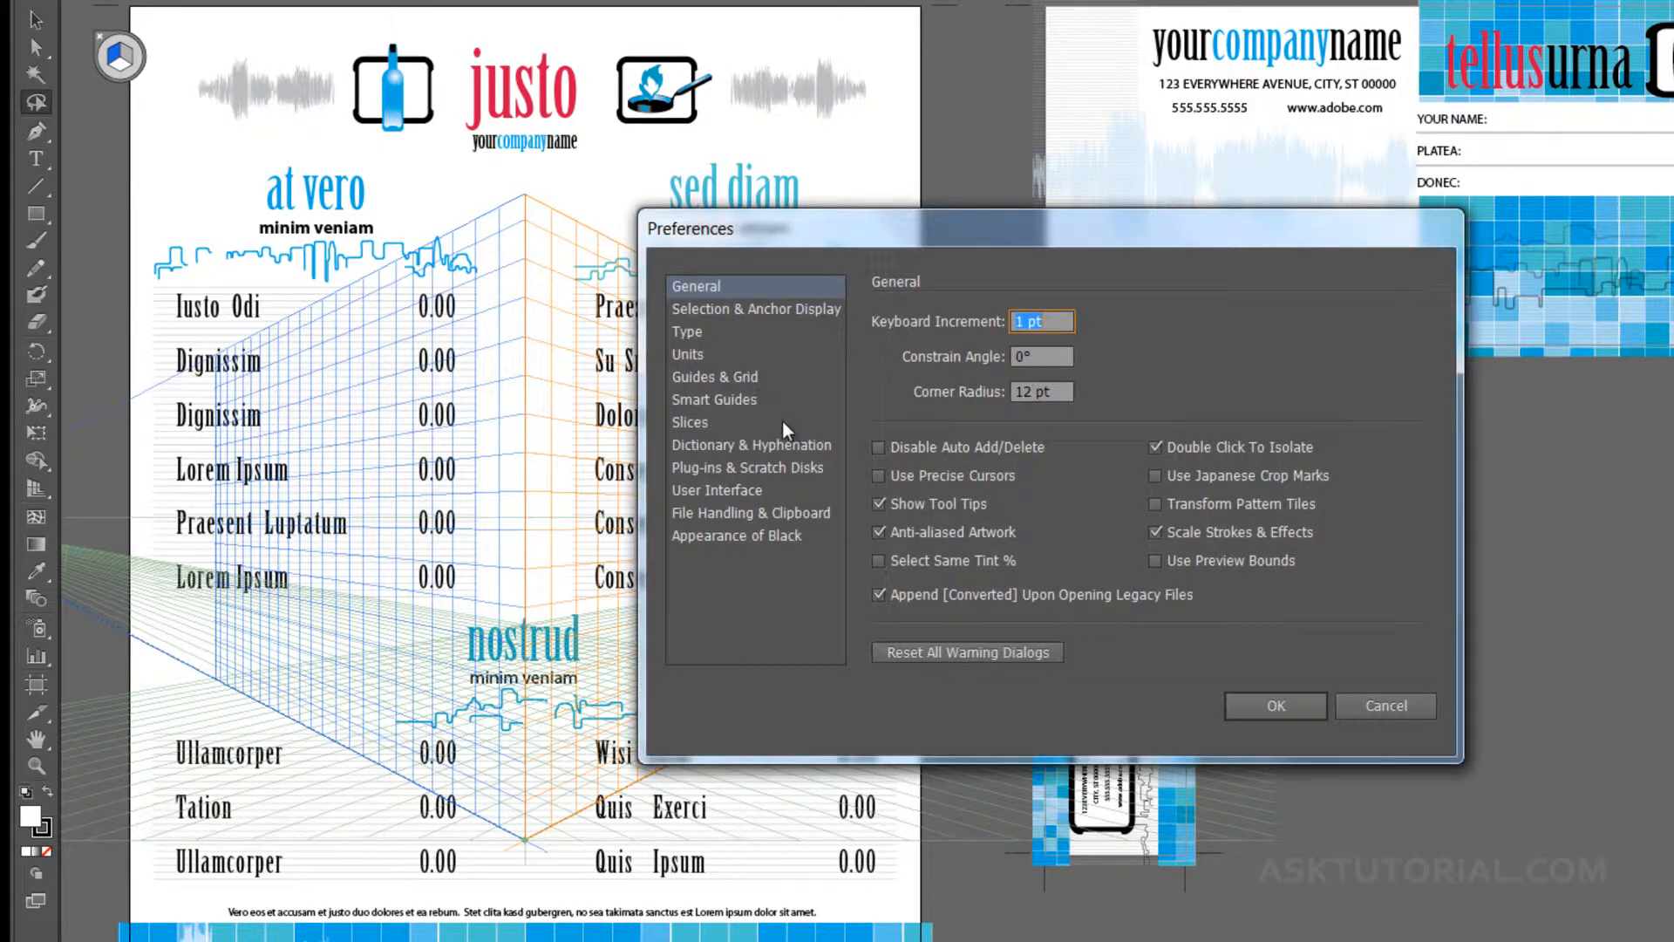
pyautogui.click(877, 473)
pyautogui.click(1247, 703)
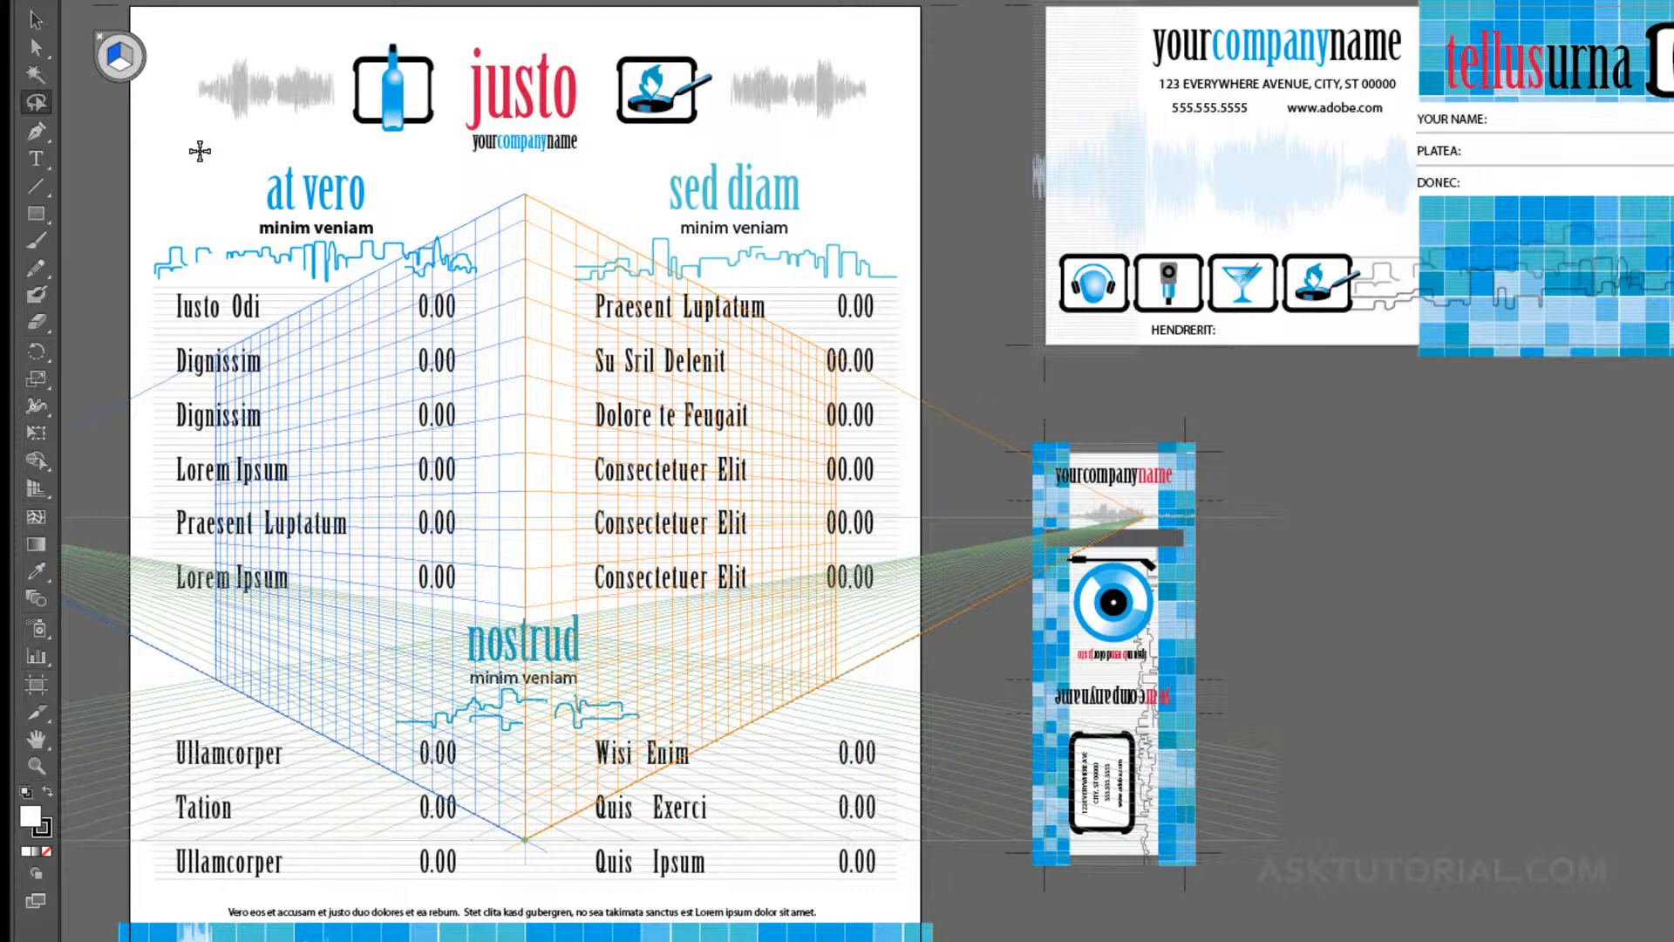
pyautogui.moveTo(199, 151)
pyautogui.mouseDown()
pyautogui.moveTo(344, 158)
pyautogui.moveTo(367, 199)
pyautogui.moveTo(292, 234)
pyautogui.moveTo(195, 182)
pyautogui.moveTo(199, 153)
pyautogui.mouseUp()
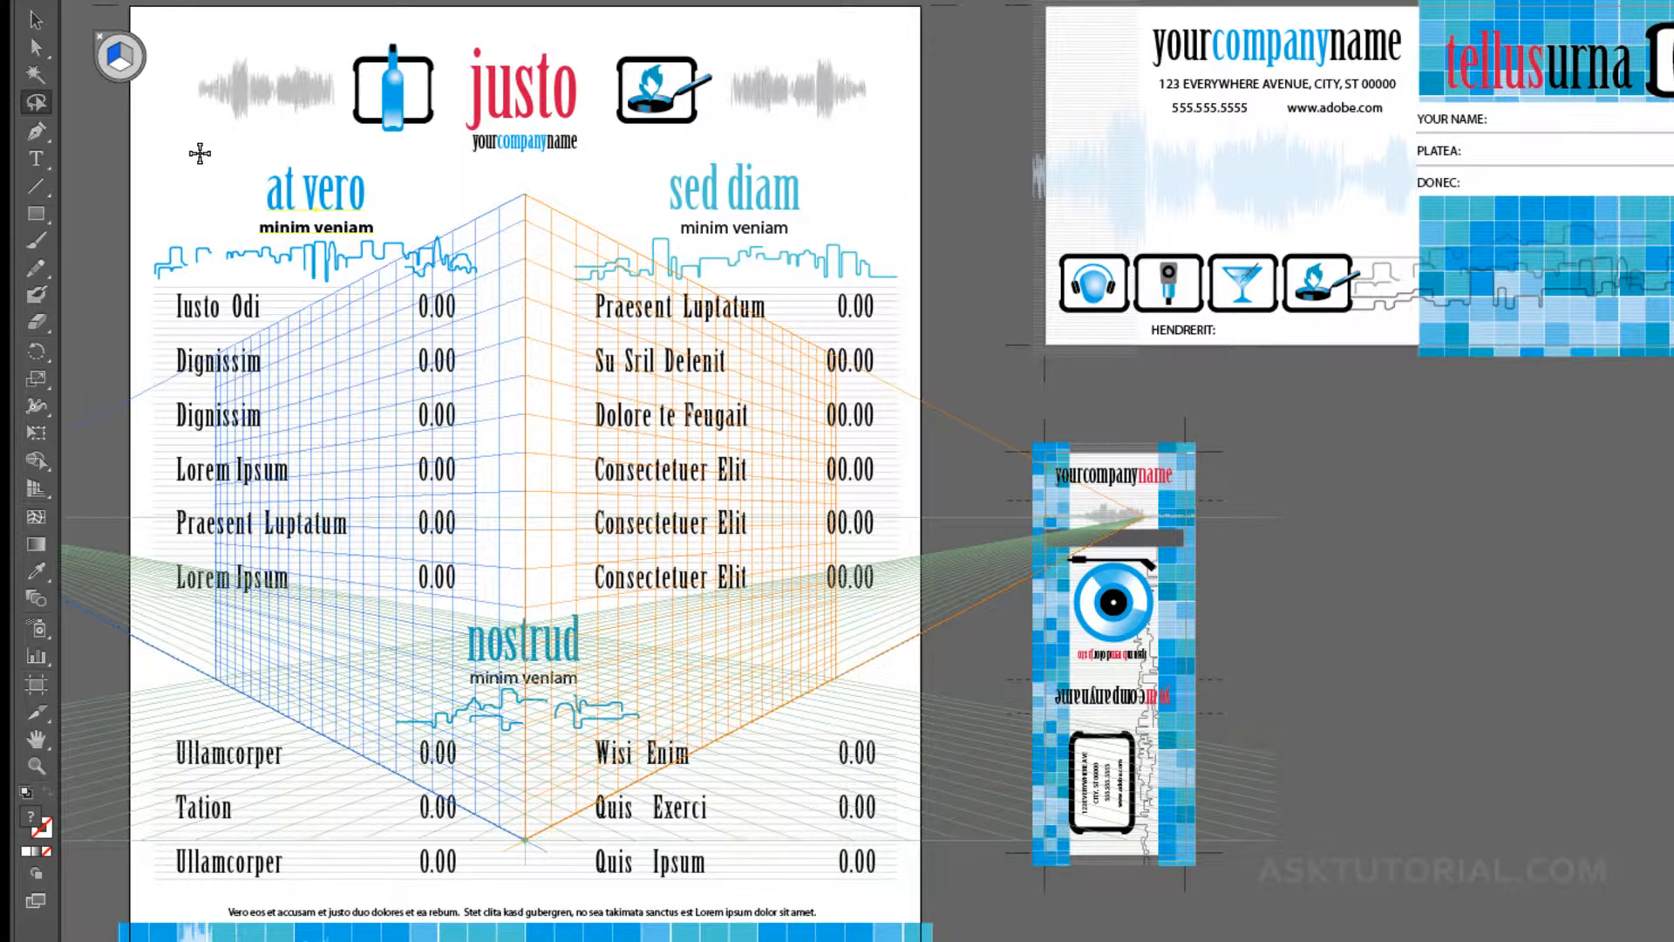
pyautogui.hotkey('ctrl', 'k')
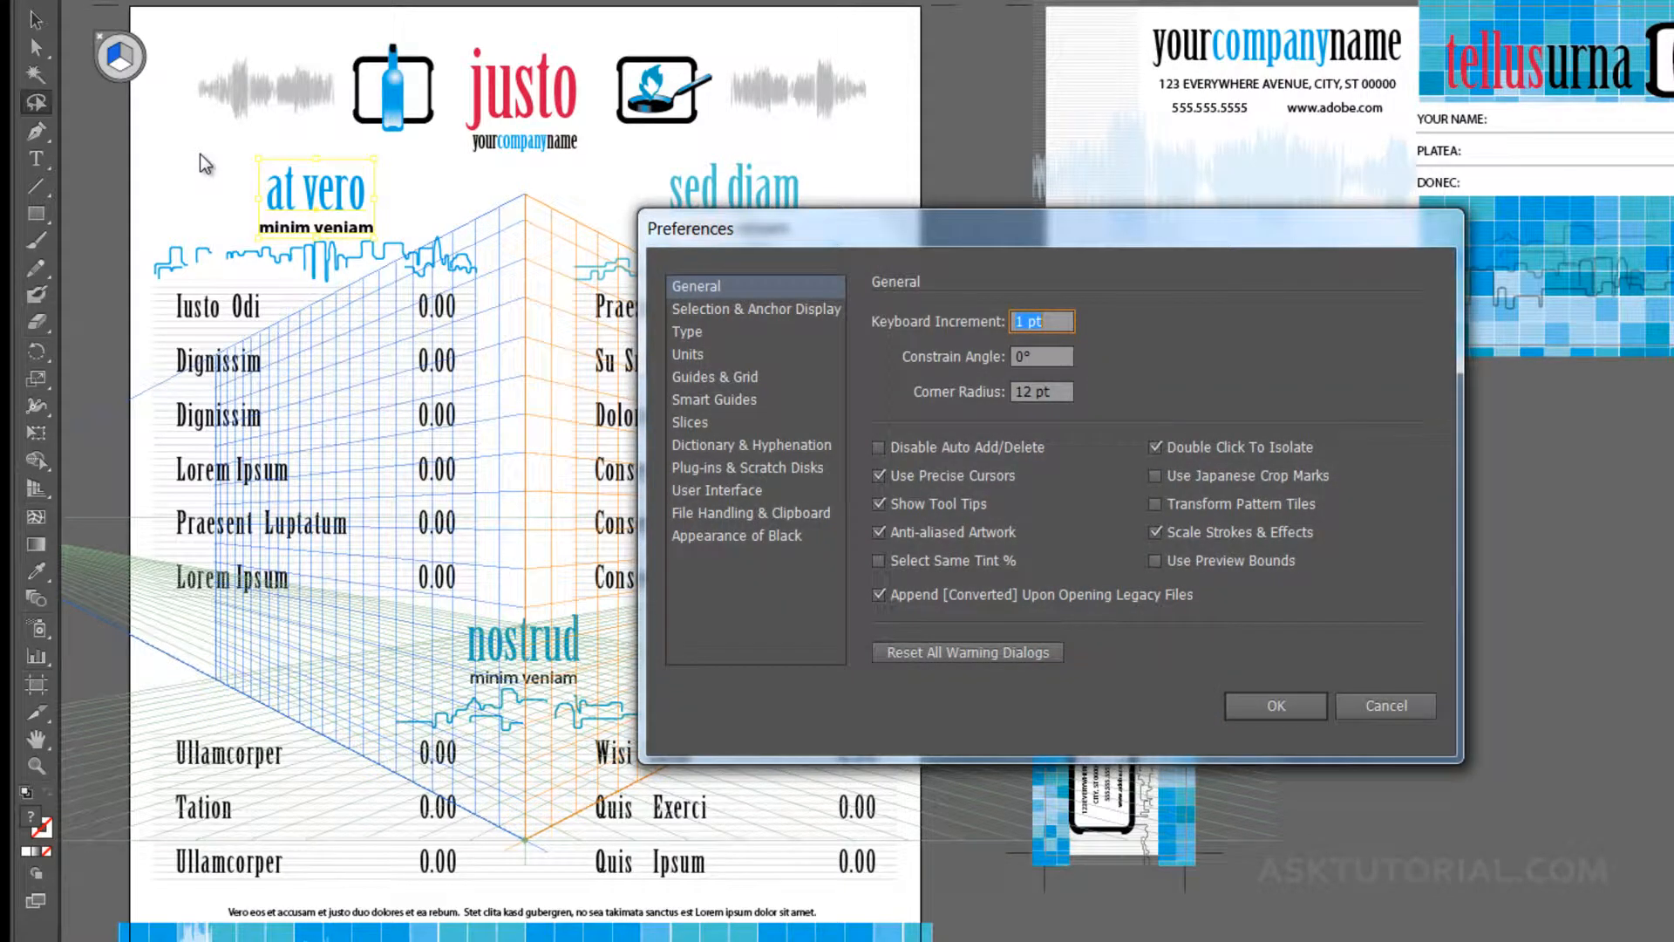
pyautogui.click(879, 476)
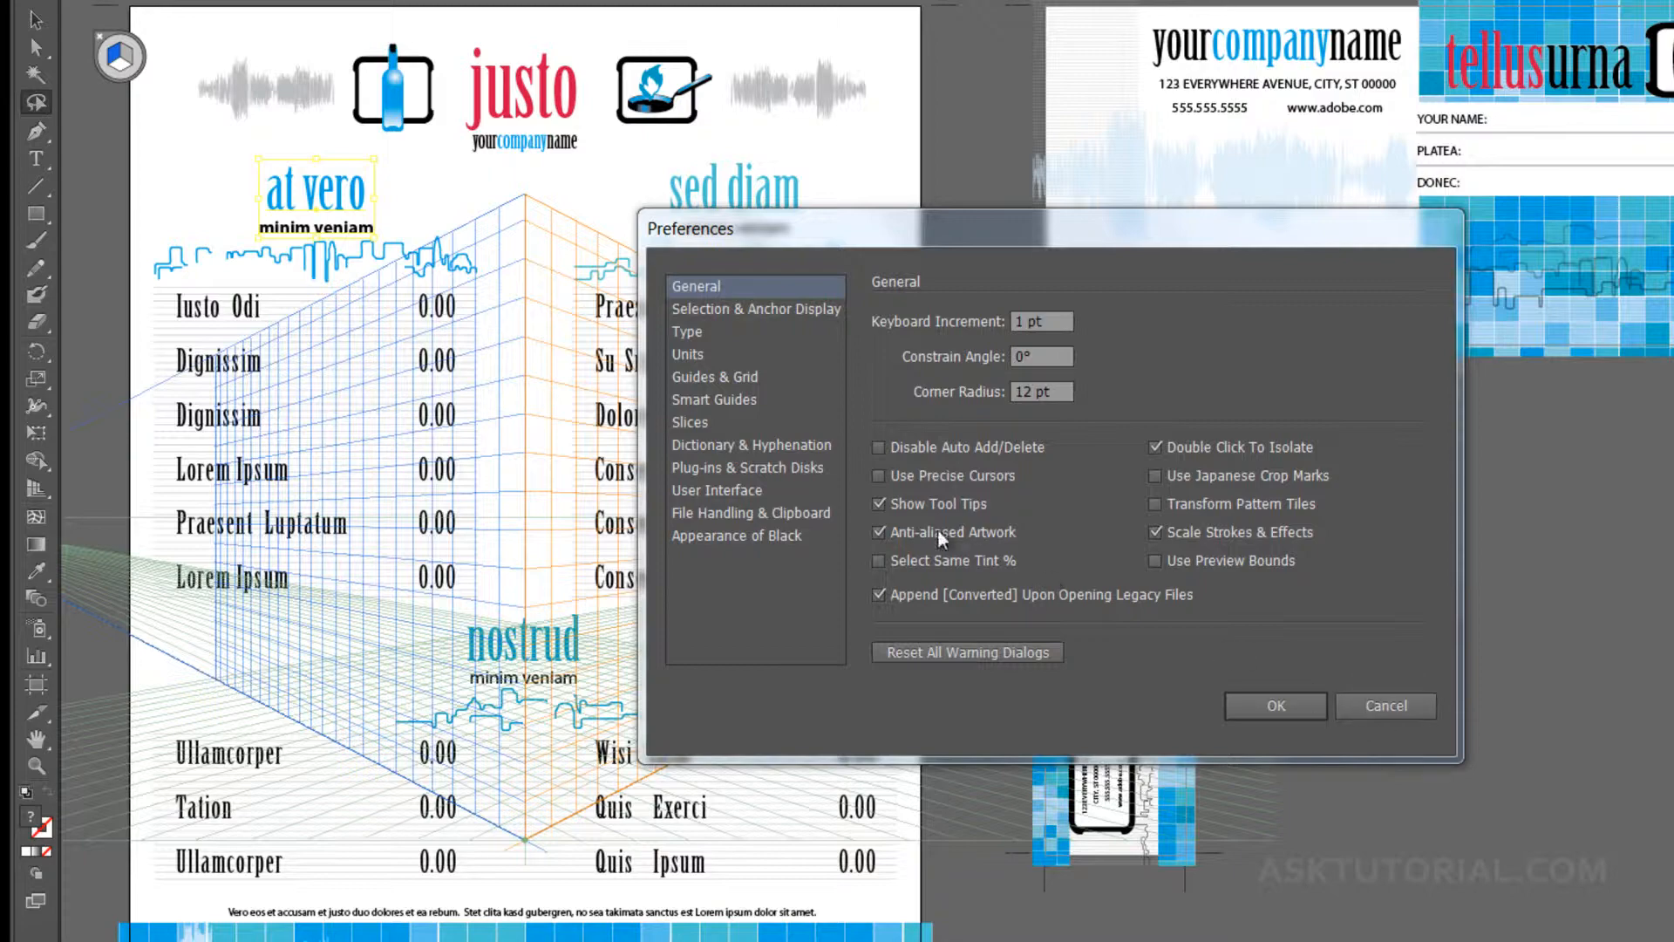
pyautogui.click(1385, 707)
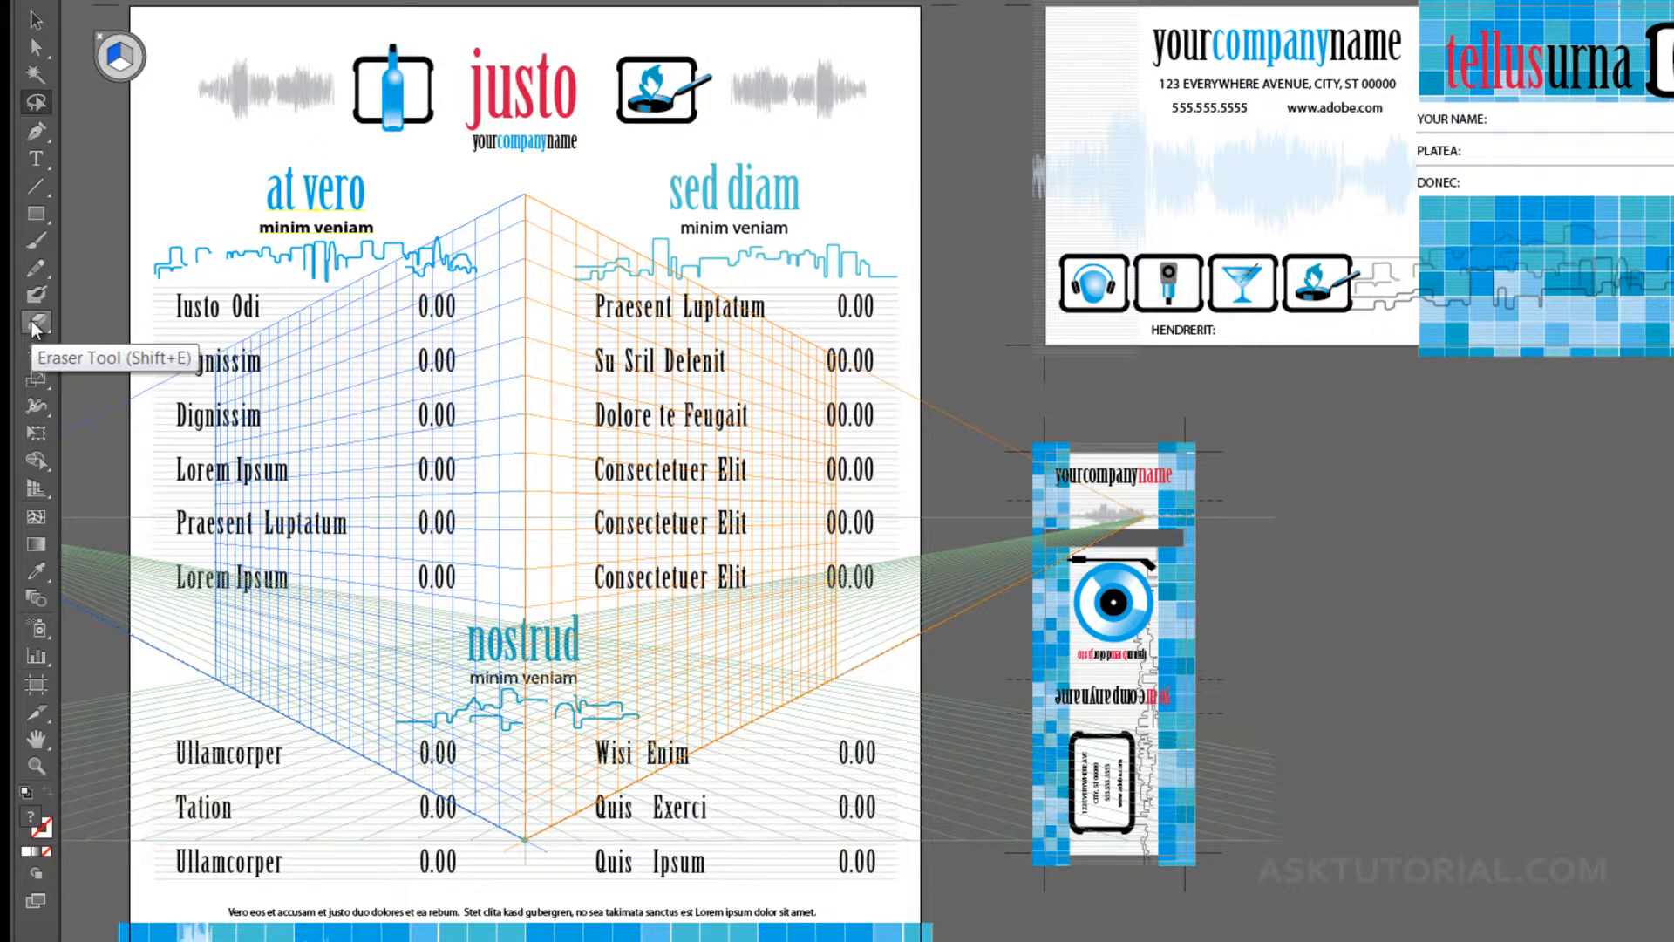
# Turn off Show Tool Tips in the General preferences.
pyautogui.hotkey('ctrl', 'k')
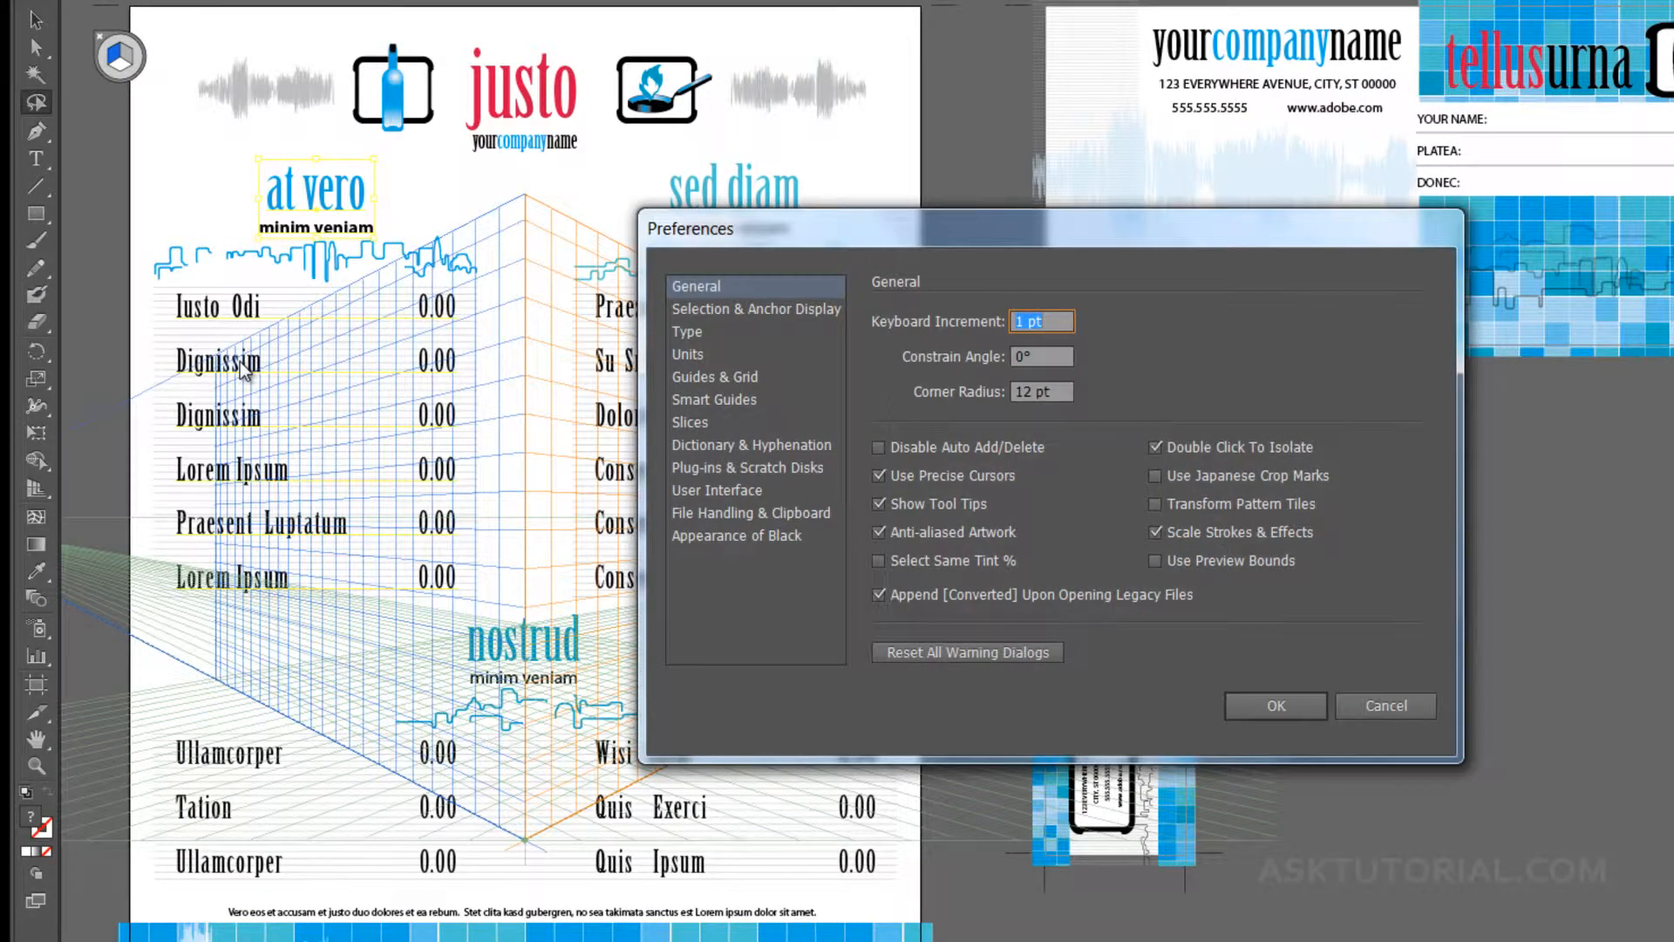
pyautogui.click(878, 503)
pyautogui.click(1234, 703)
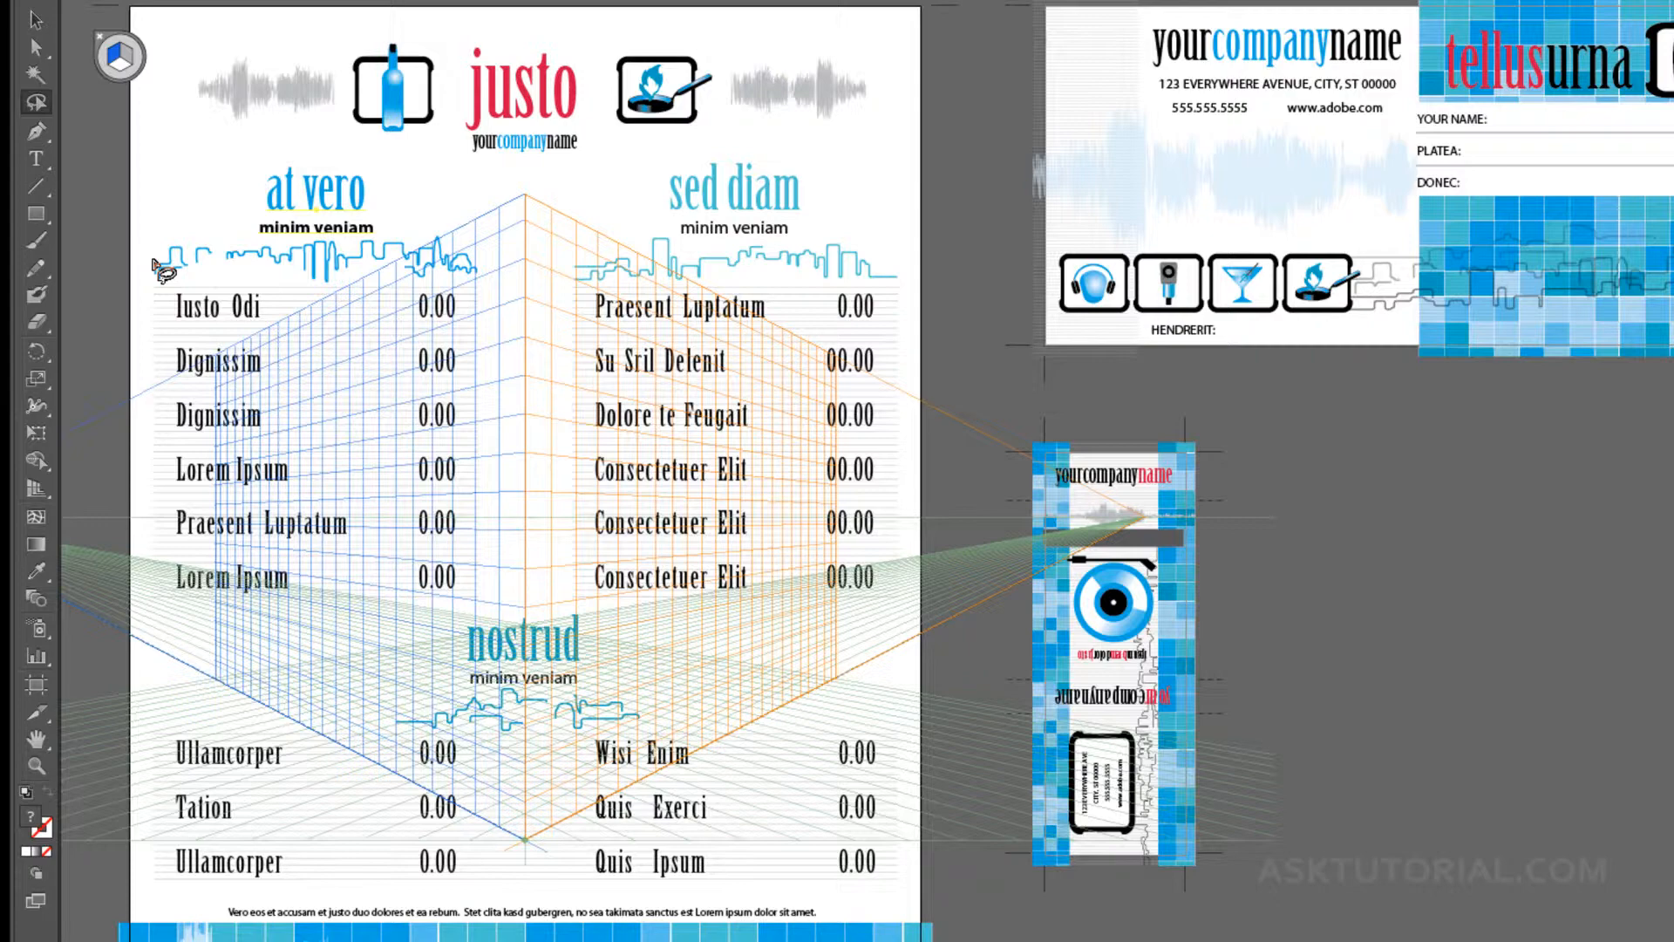
# Turn Show Tool Tips back on in the General preferences.
pyautogui.hotkey('ctrl', 'k')
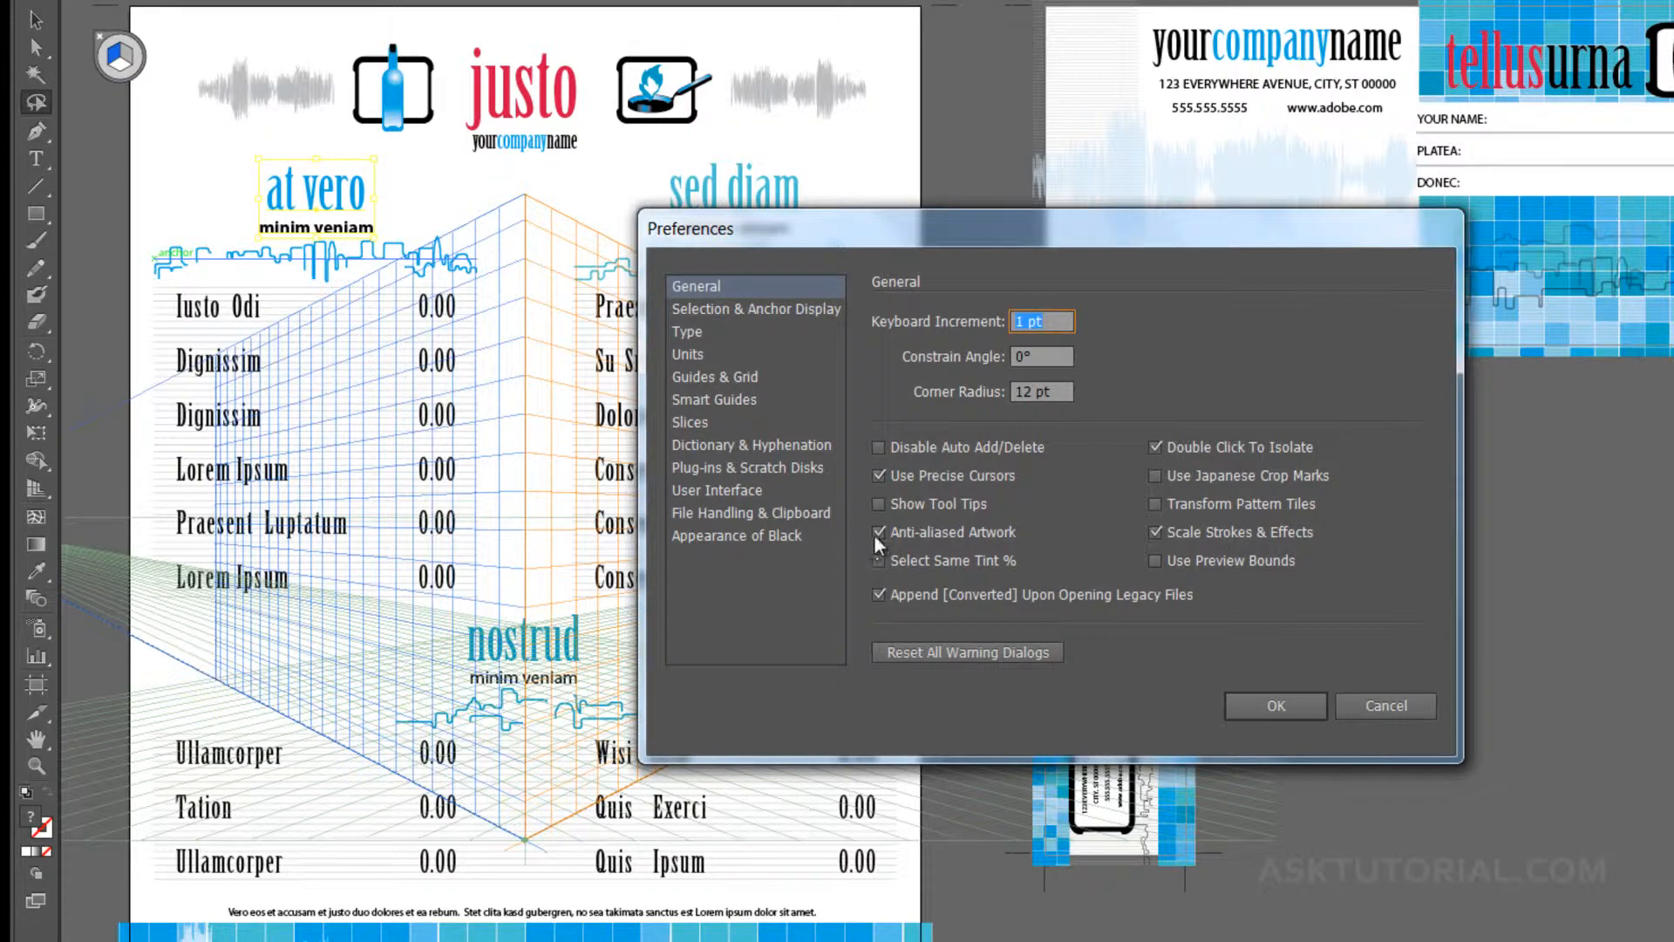
pyautogui.click(879, 504)
pyautogui.click(1278, 704)
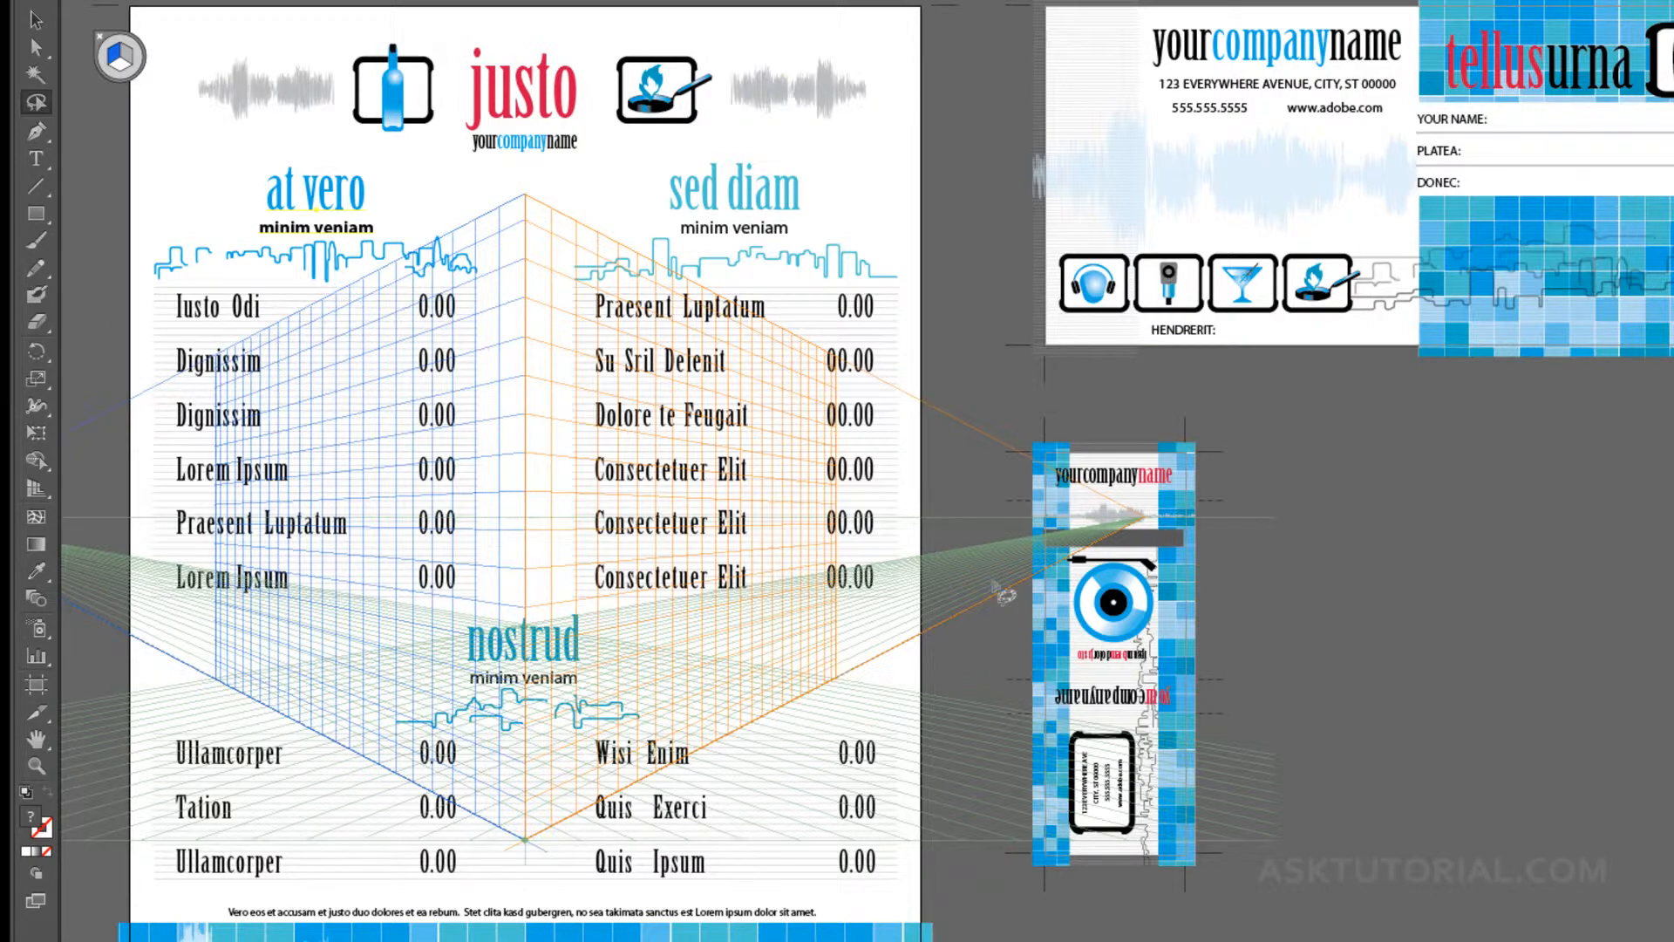
# View the choices for the number of recent fonts in the Type preferences and set the font preview size to Small.
pyautogui.hotkey('ctrl', 'k')
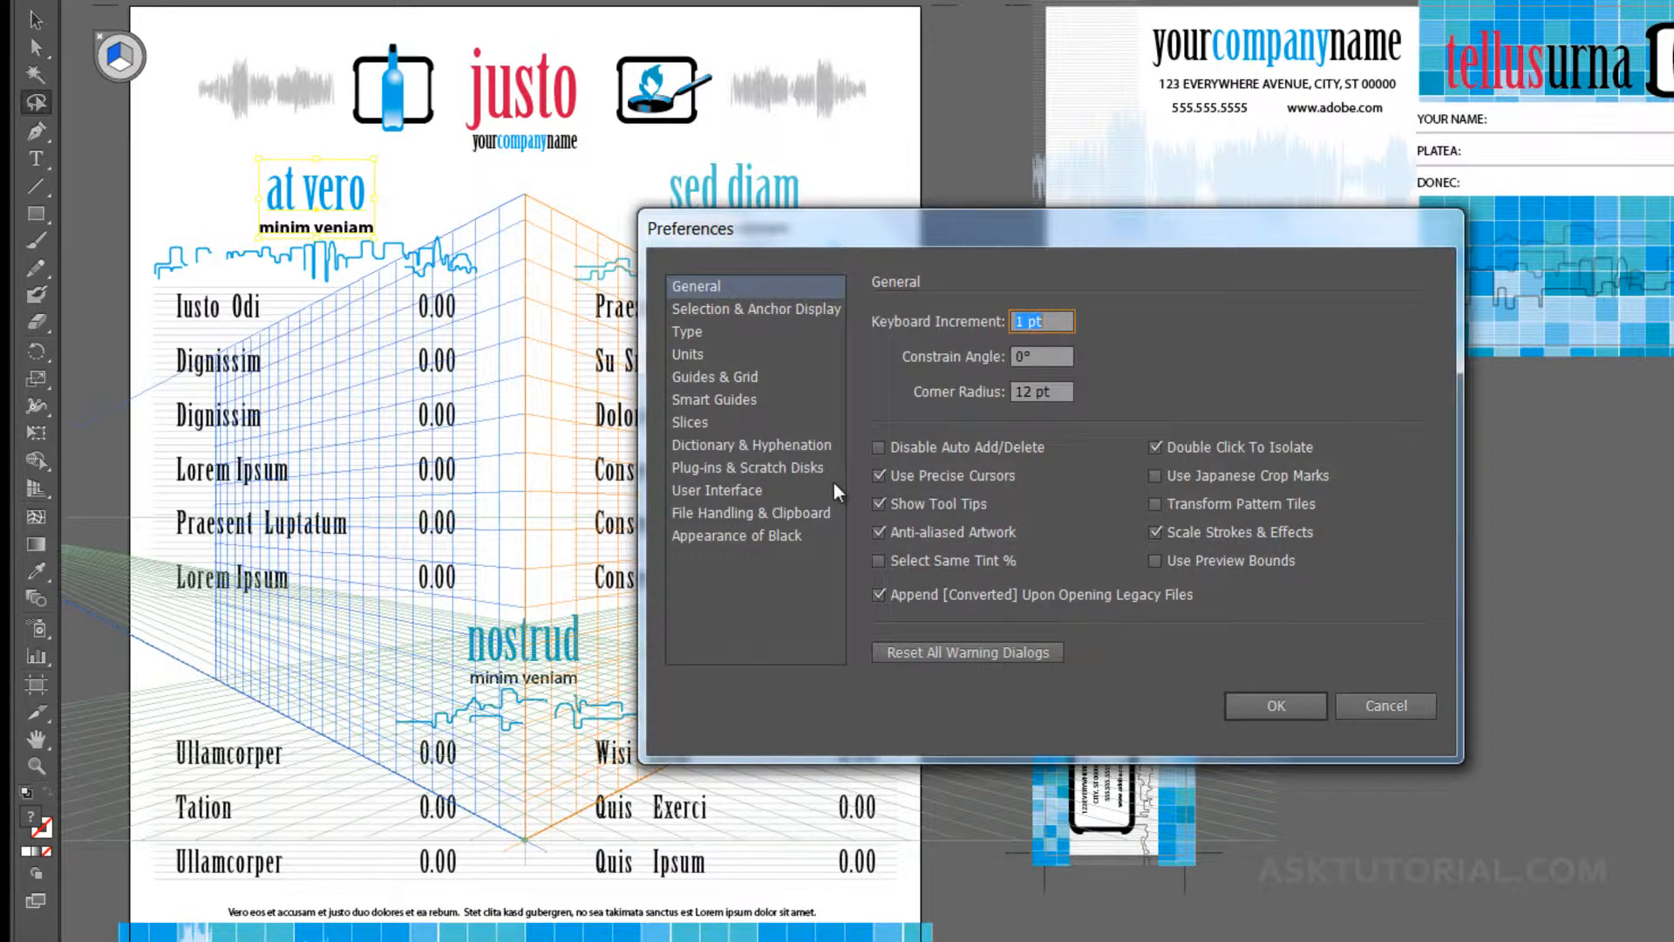
pyautogui.click(692, 333)
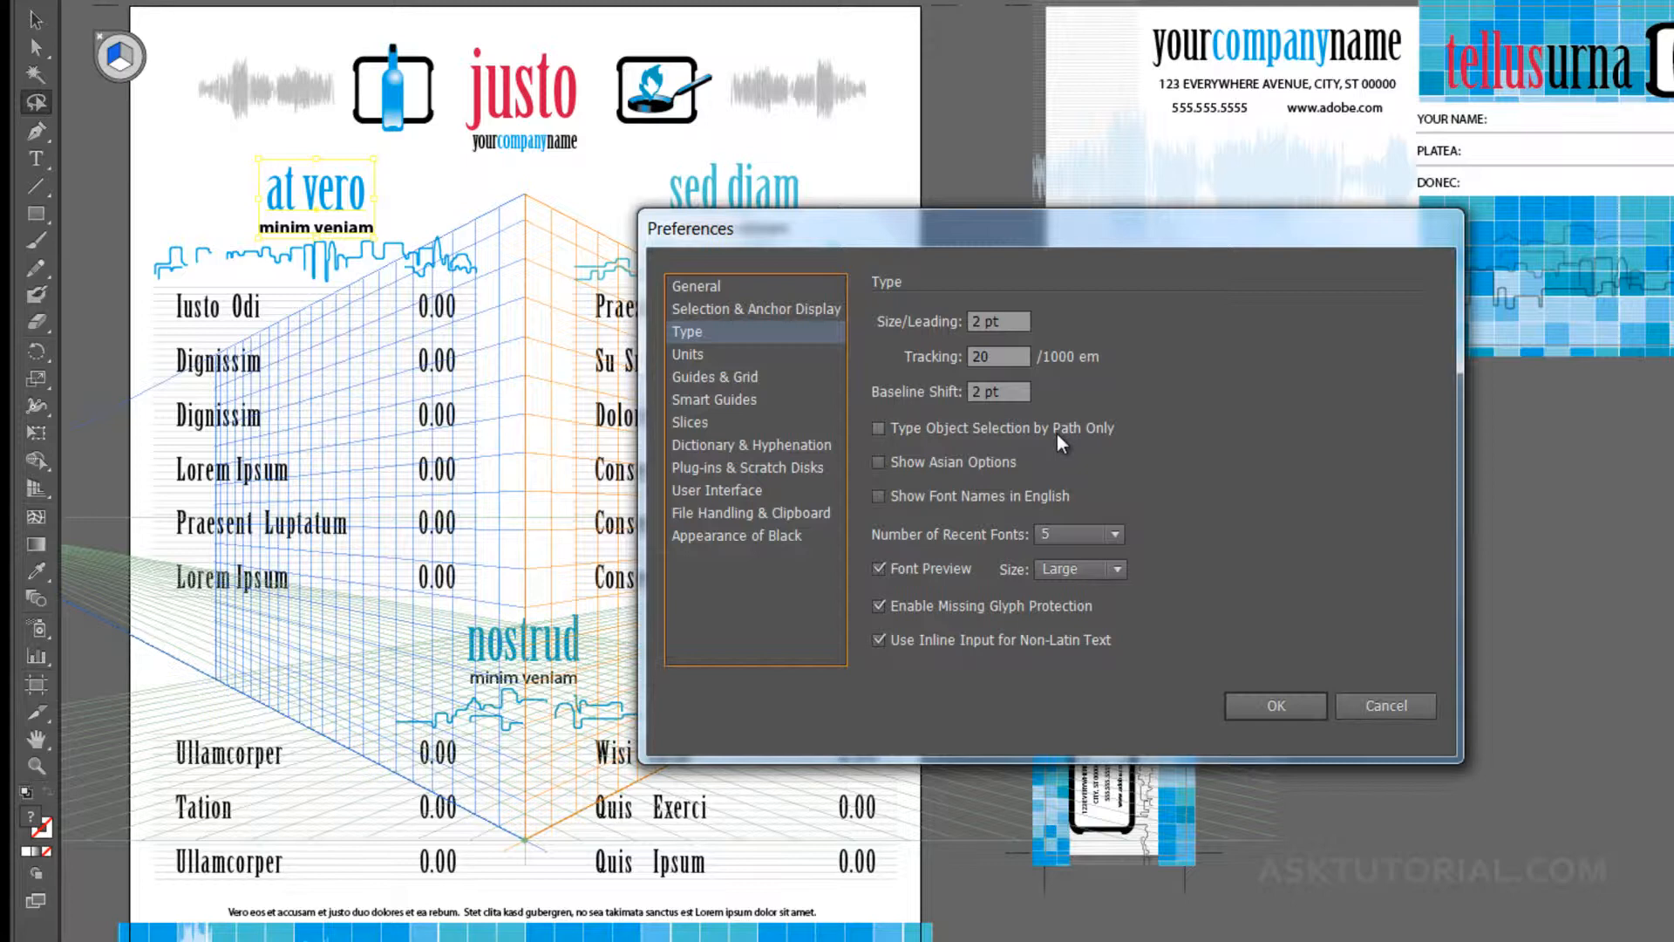
pyautogui.click(1113, 534)
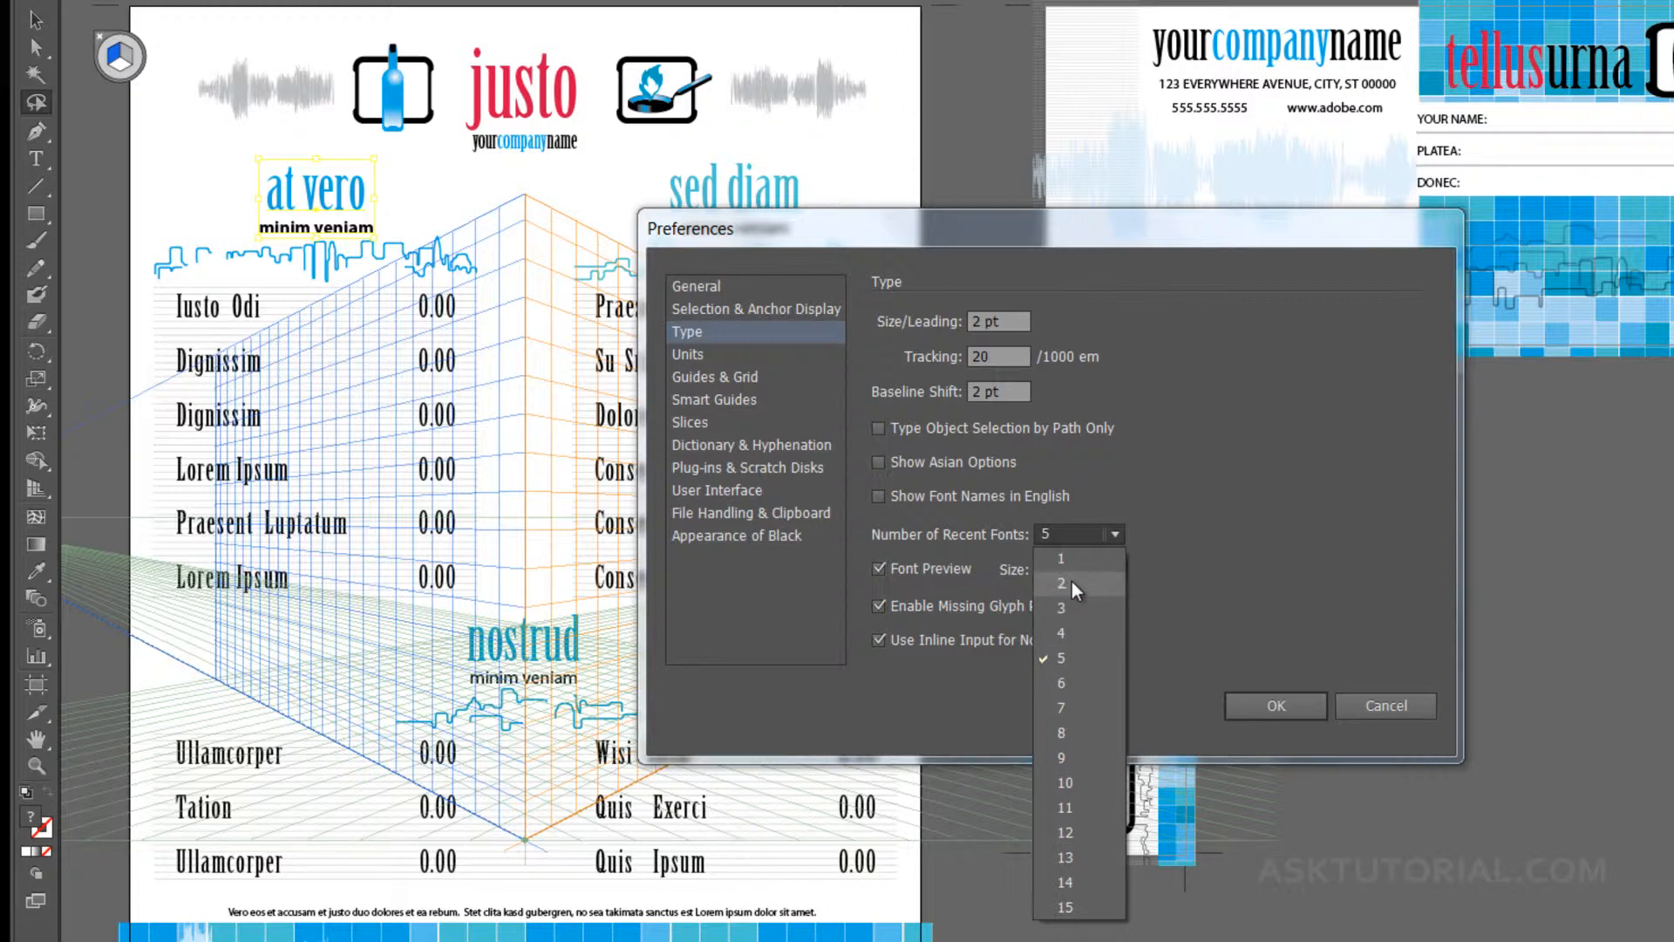
pyautogui.click(1197, 582)
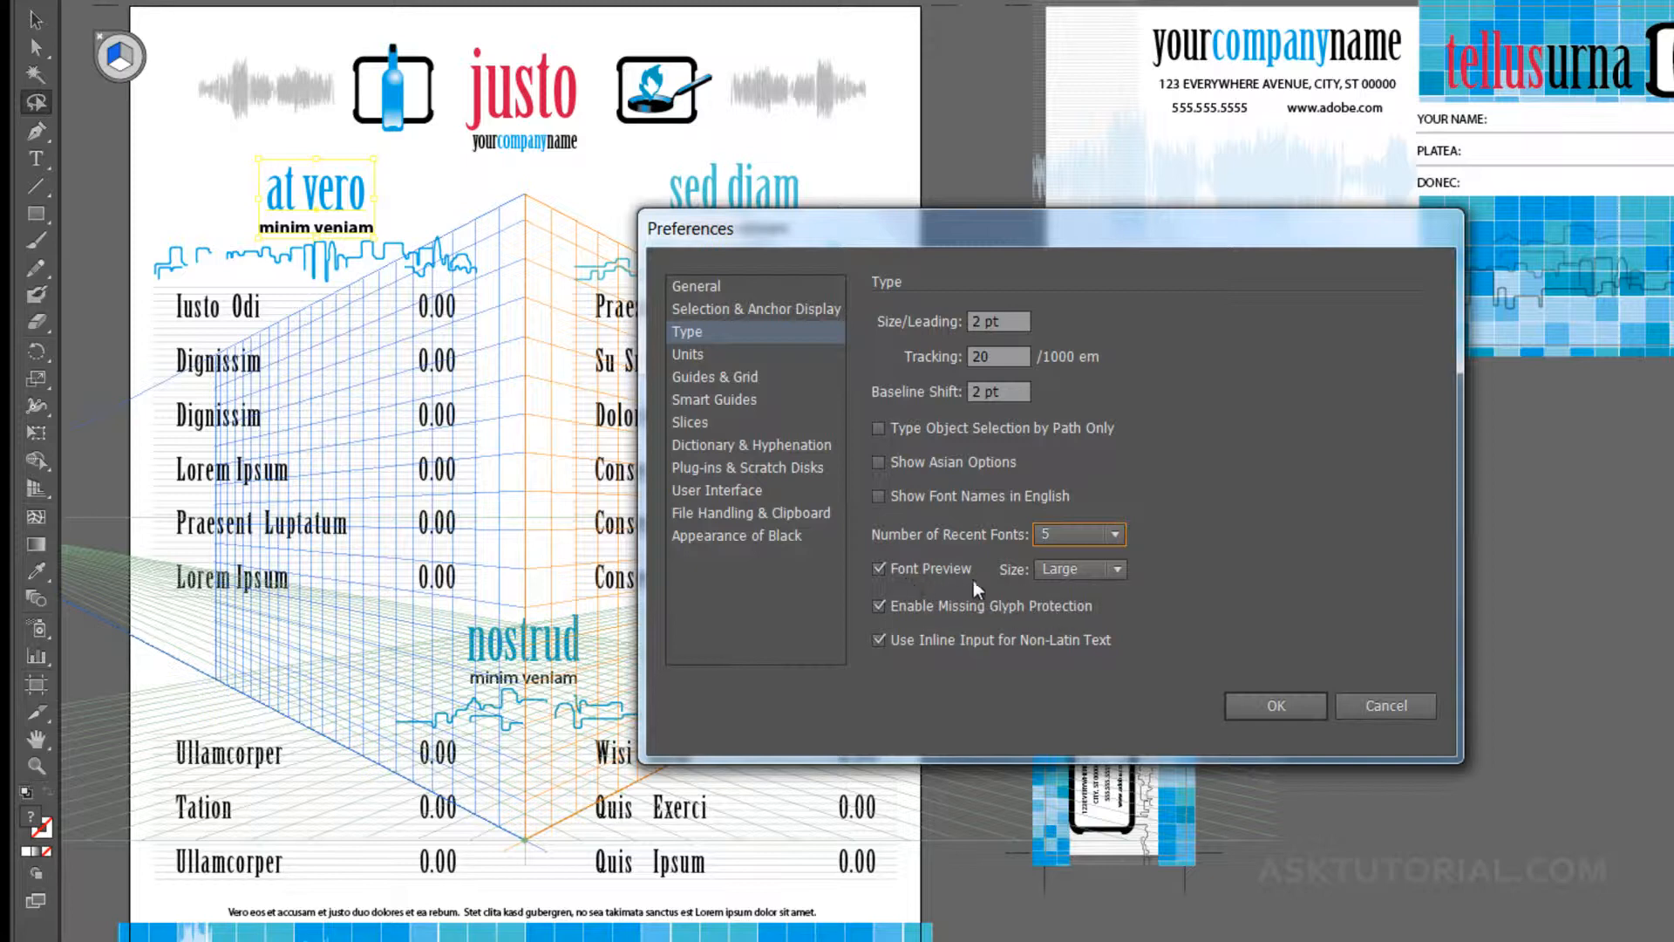
pyautogui.click(1086, 572)
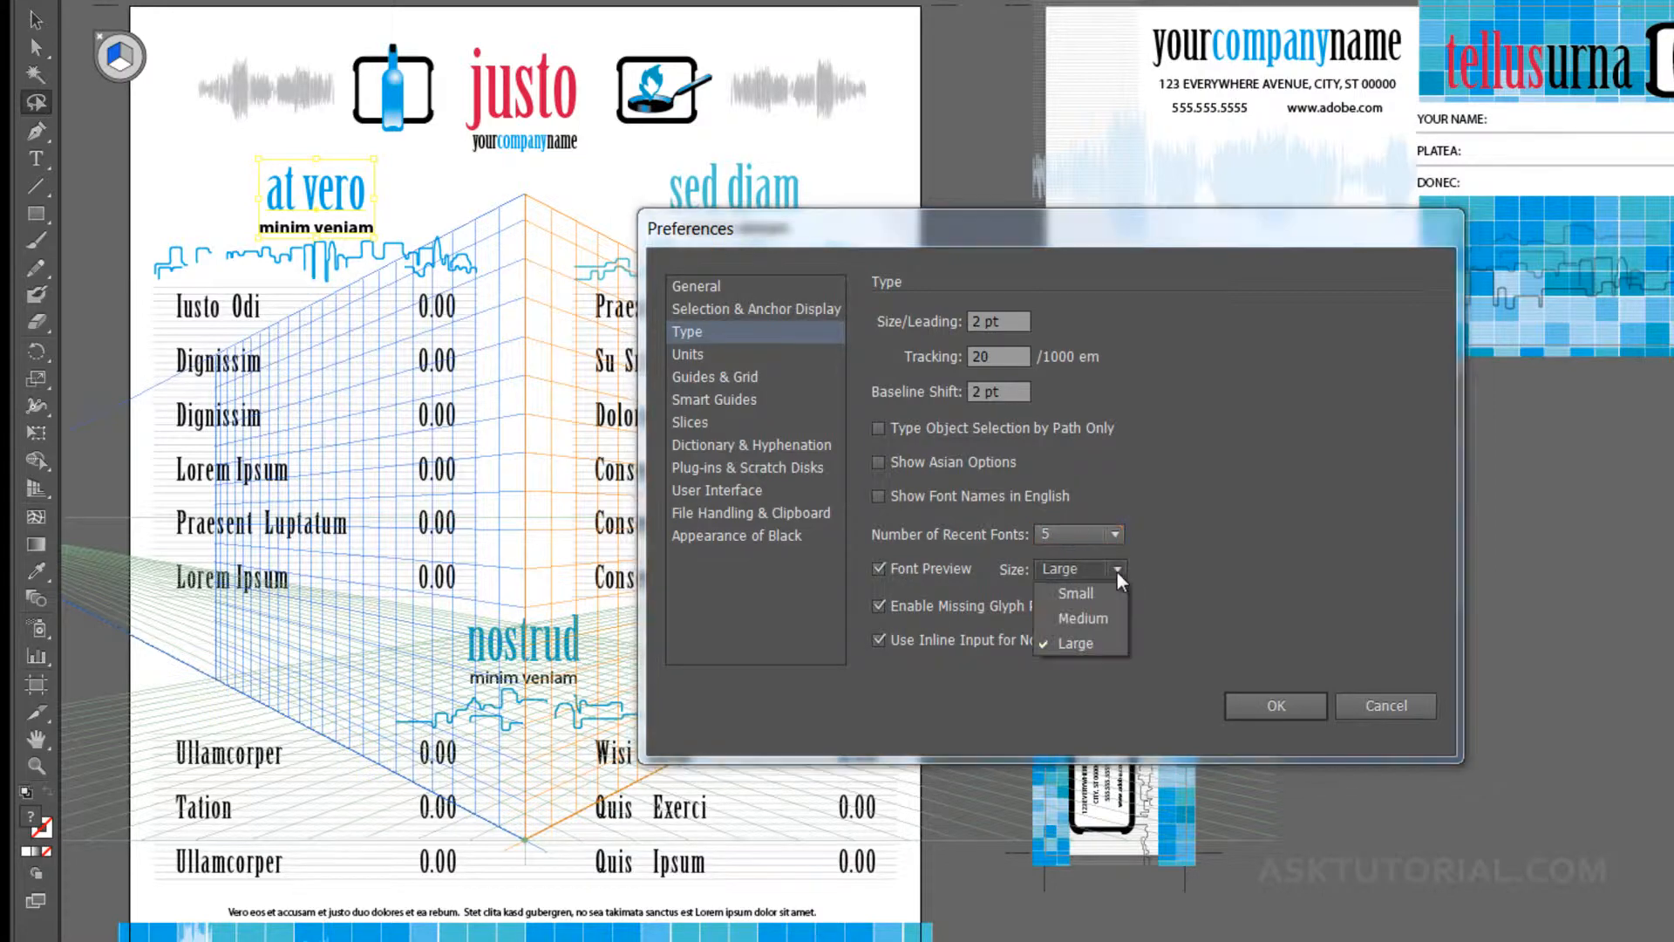
pyautogui.click(1094, 587)
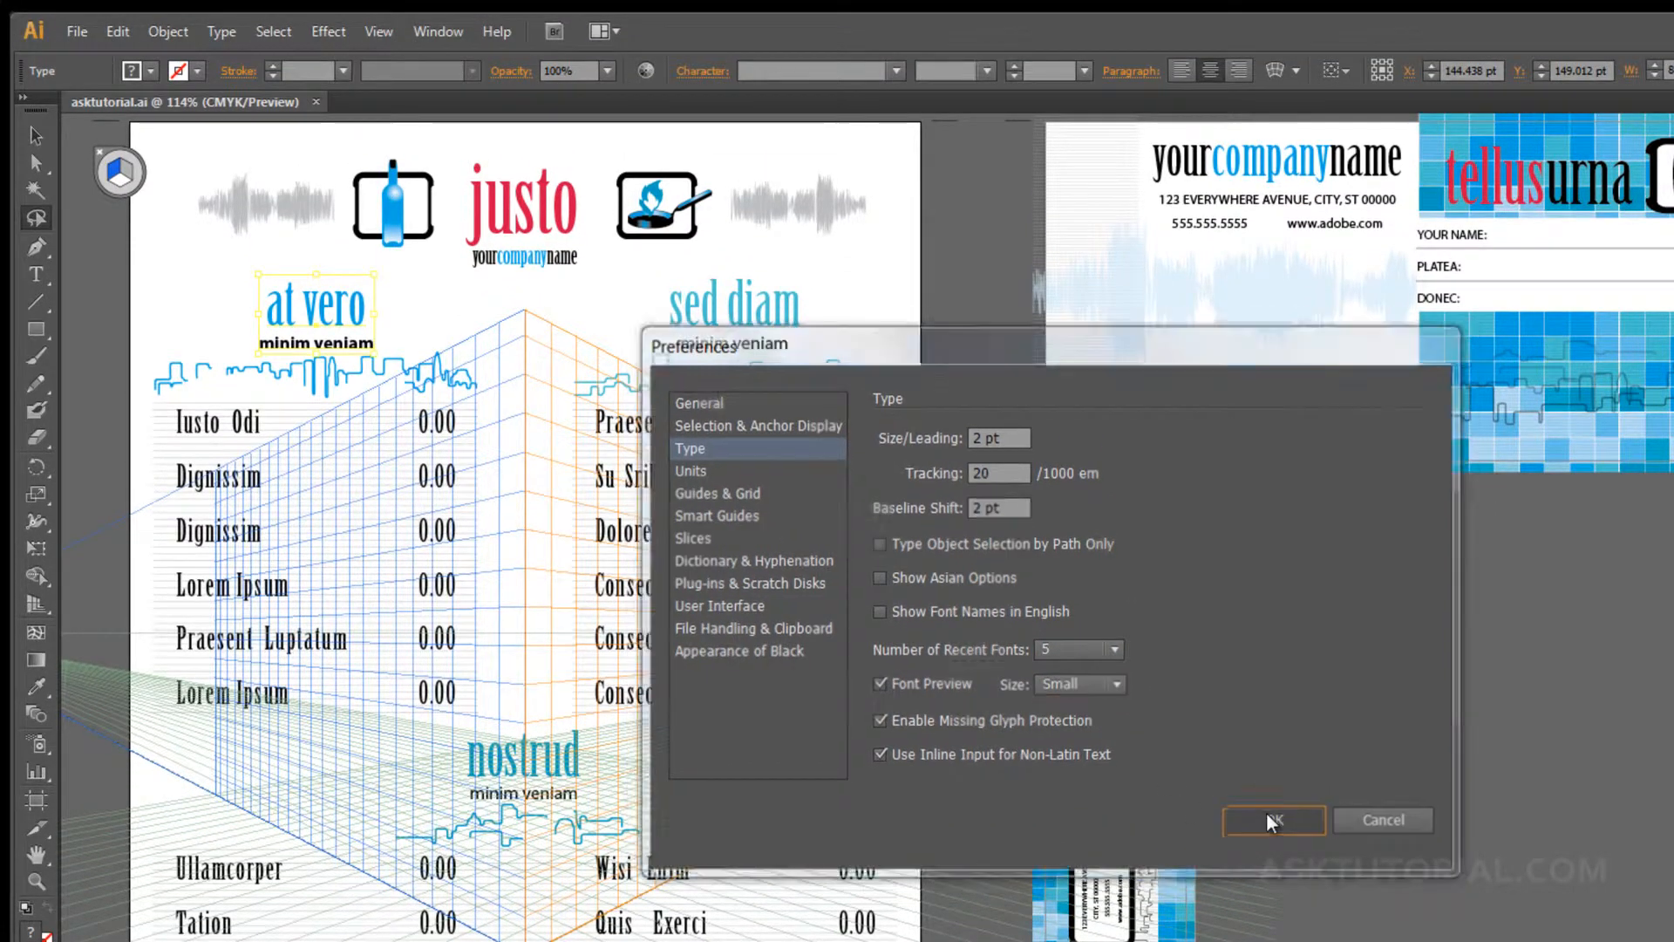
pyautogui.click(1273, 783)
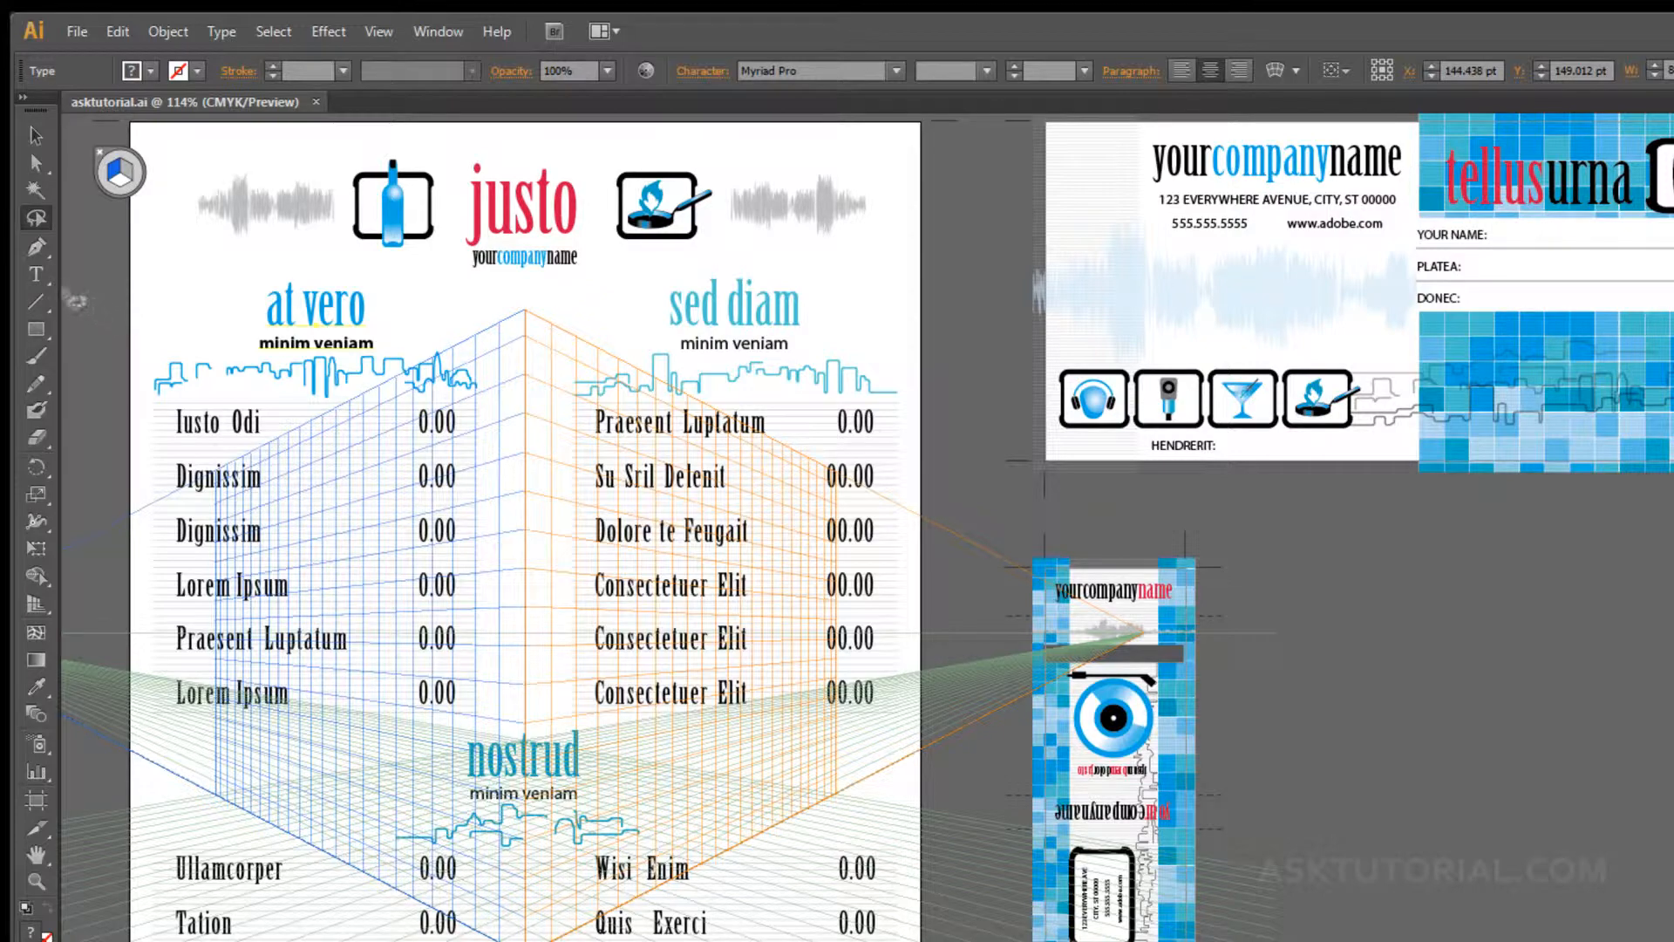
# With the Type tool active, examine the small font previews in the Character font family list.
pyautogui.click(36, 276)
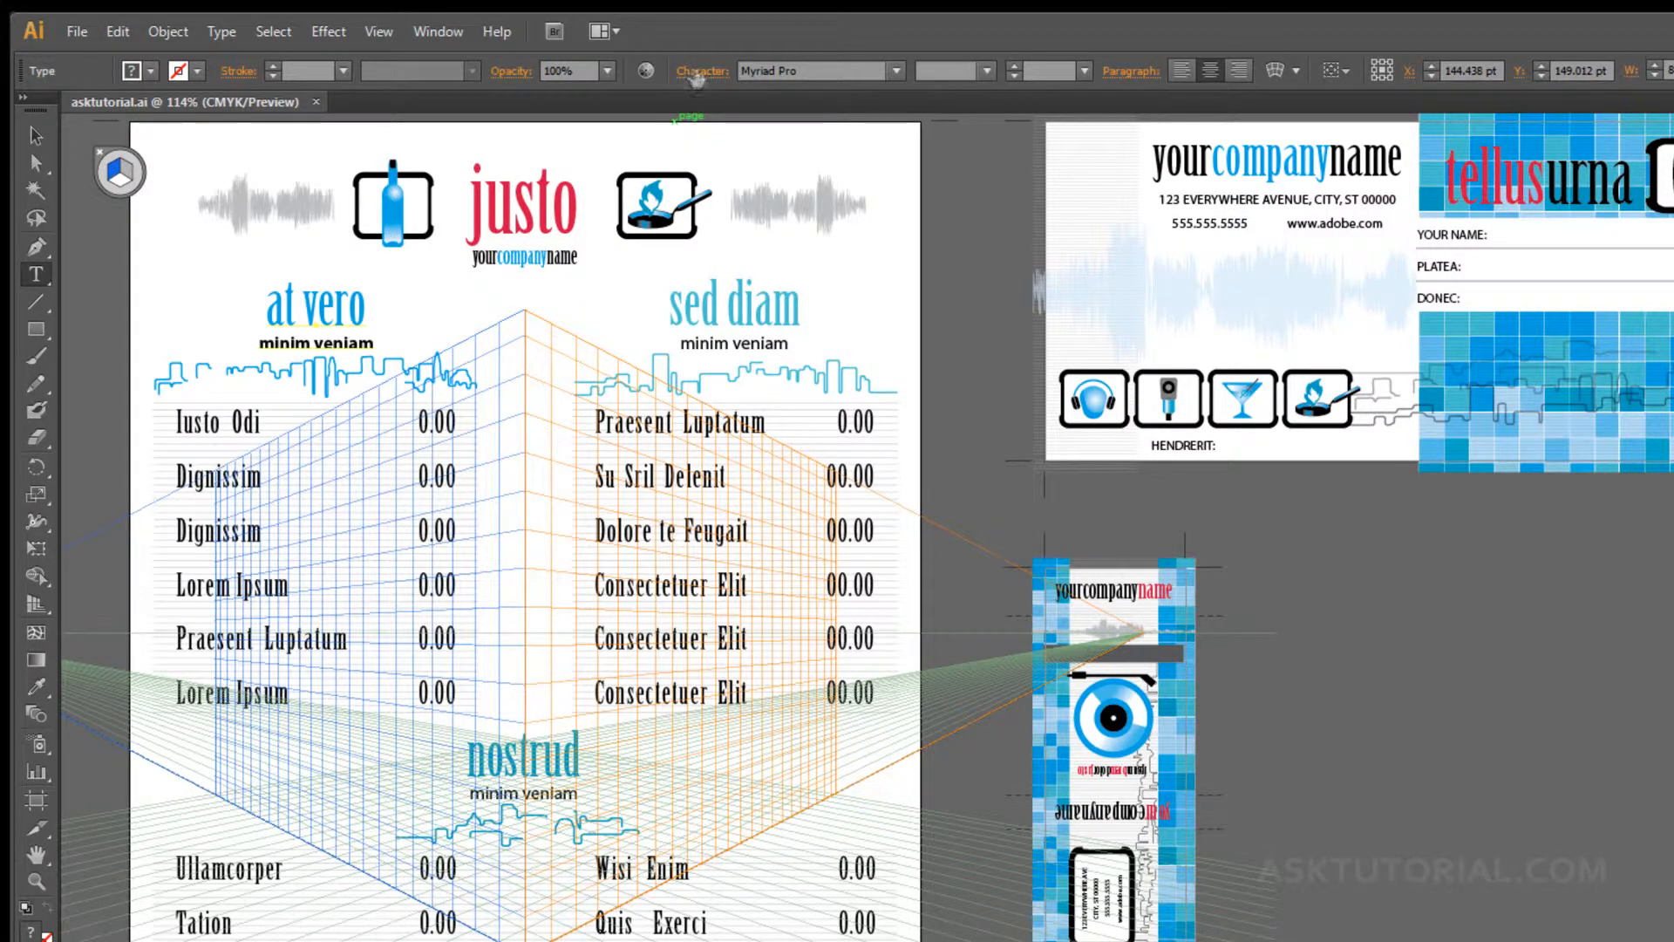
pyautogui.click(703, 73)
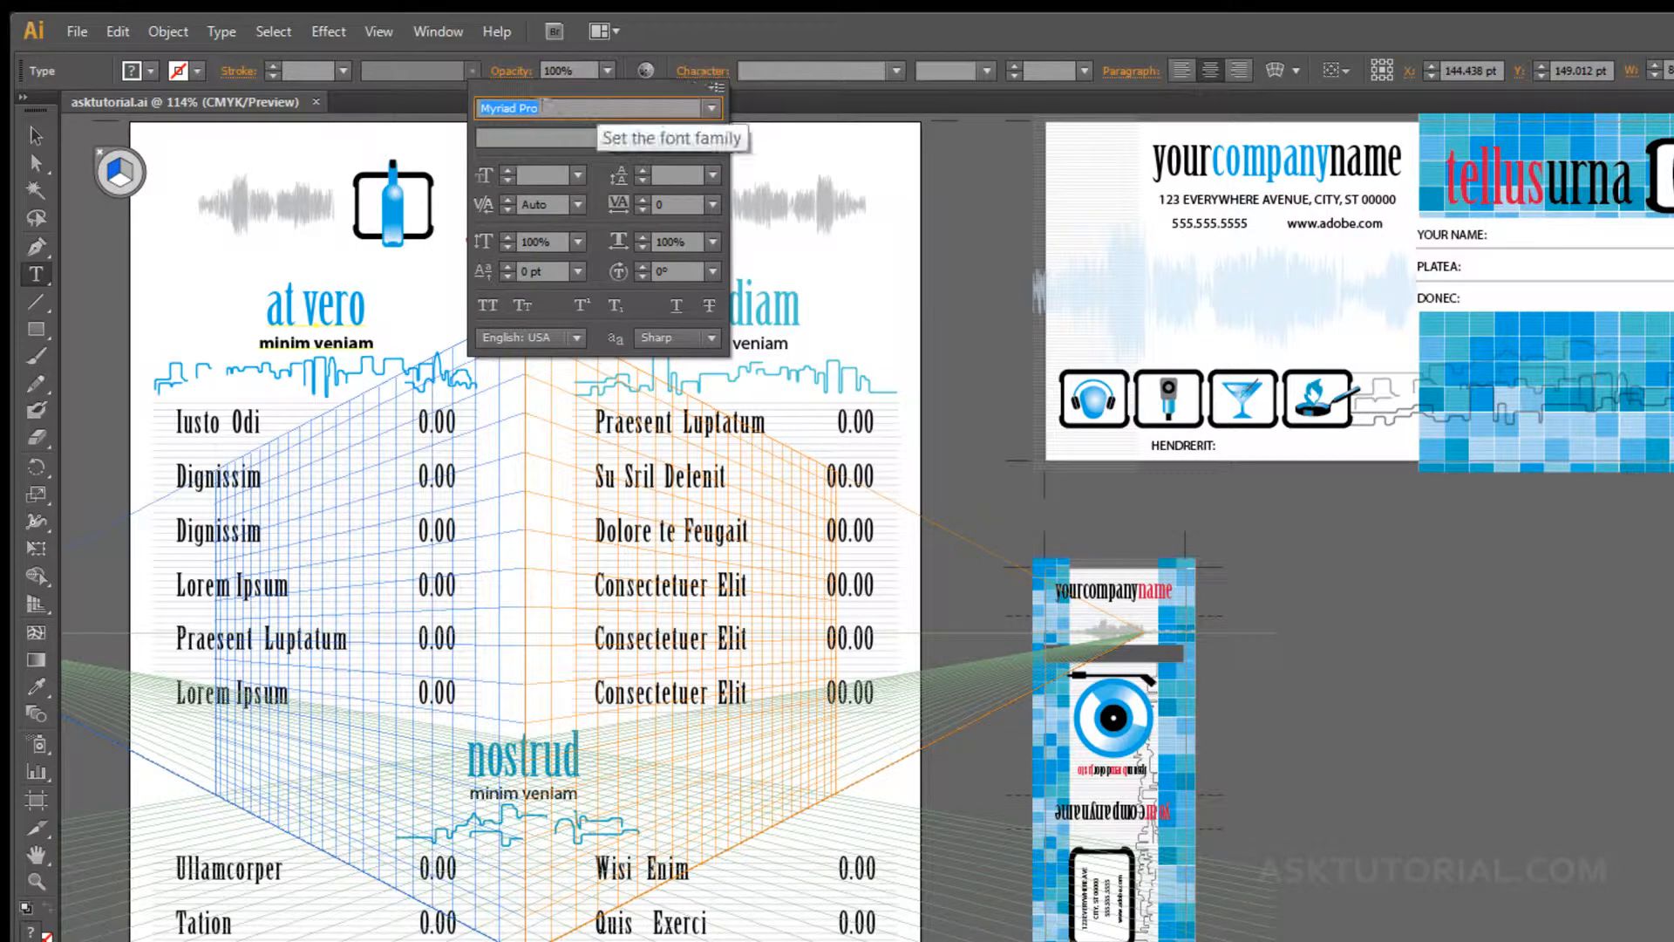
pyautogui.click(713, 112)
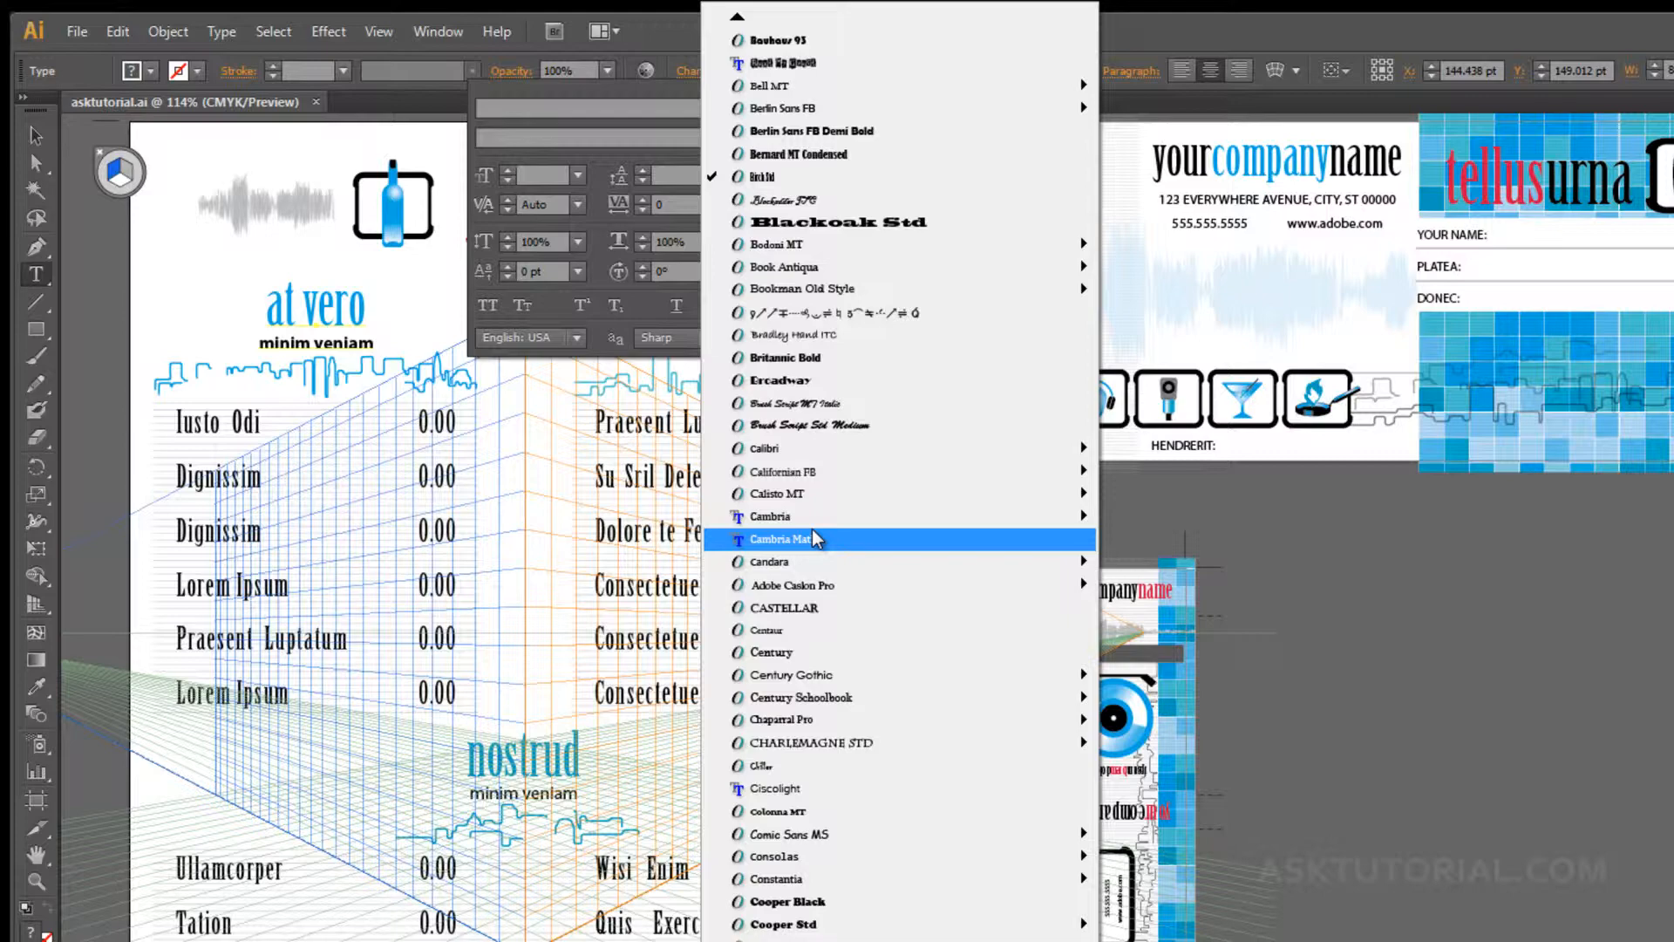
pyautogui.click(581, 482)
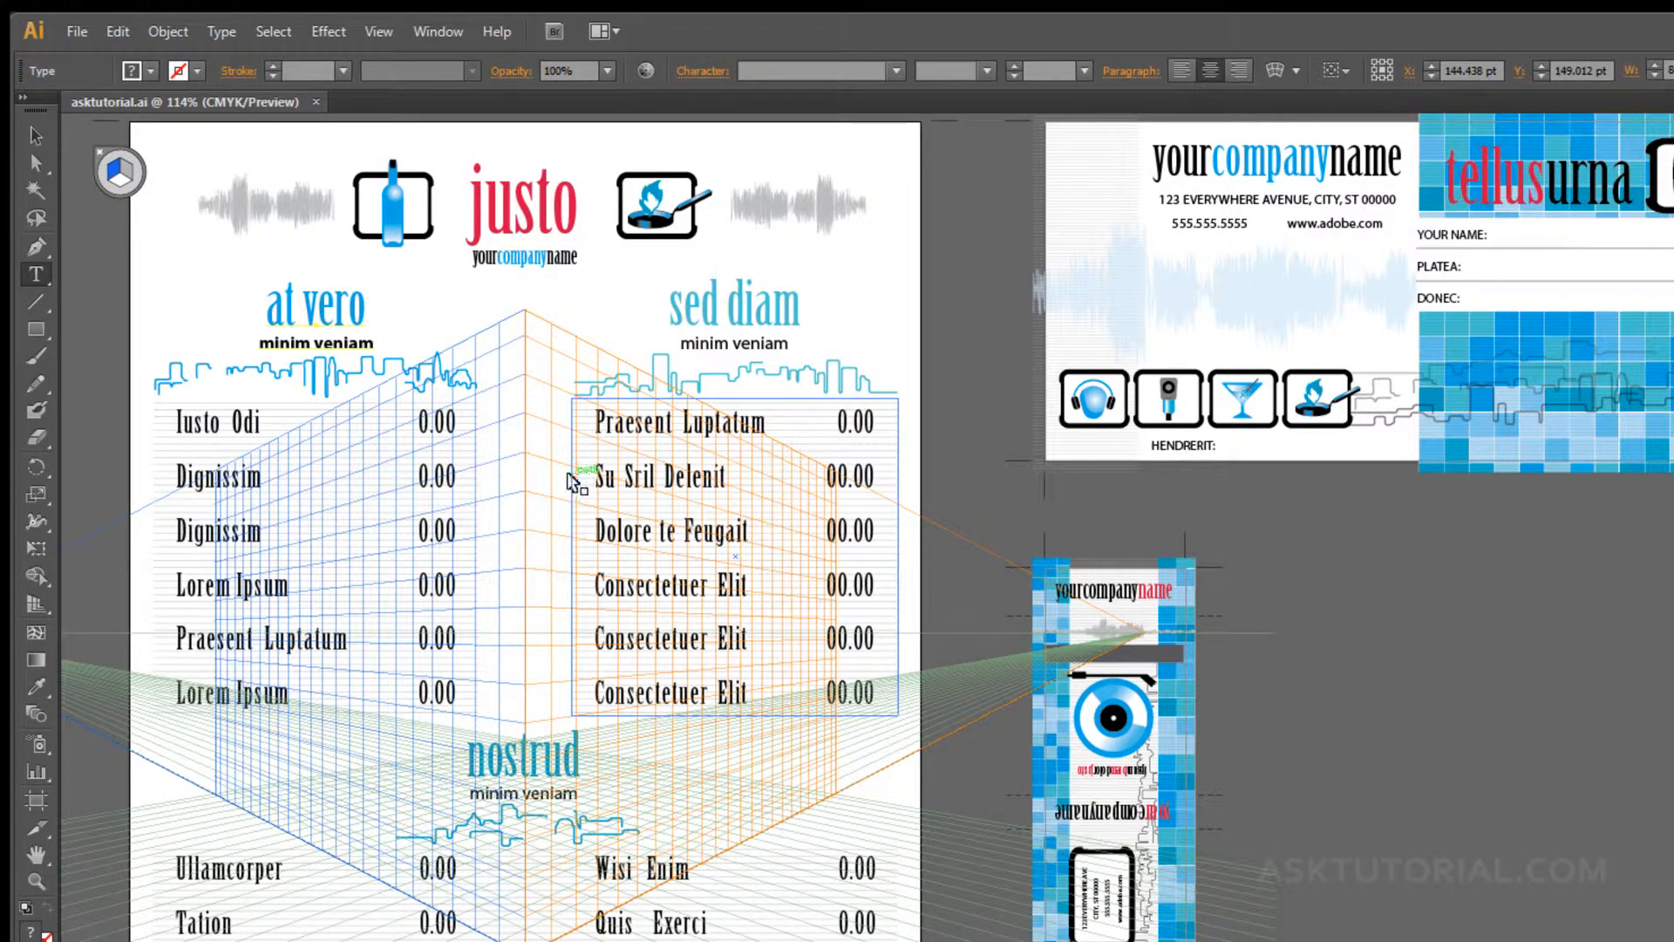
# Set the font preview size to Large in the Type preferences.
pyautogui.hotkey('ctrl', 'k')
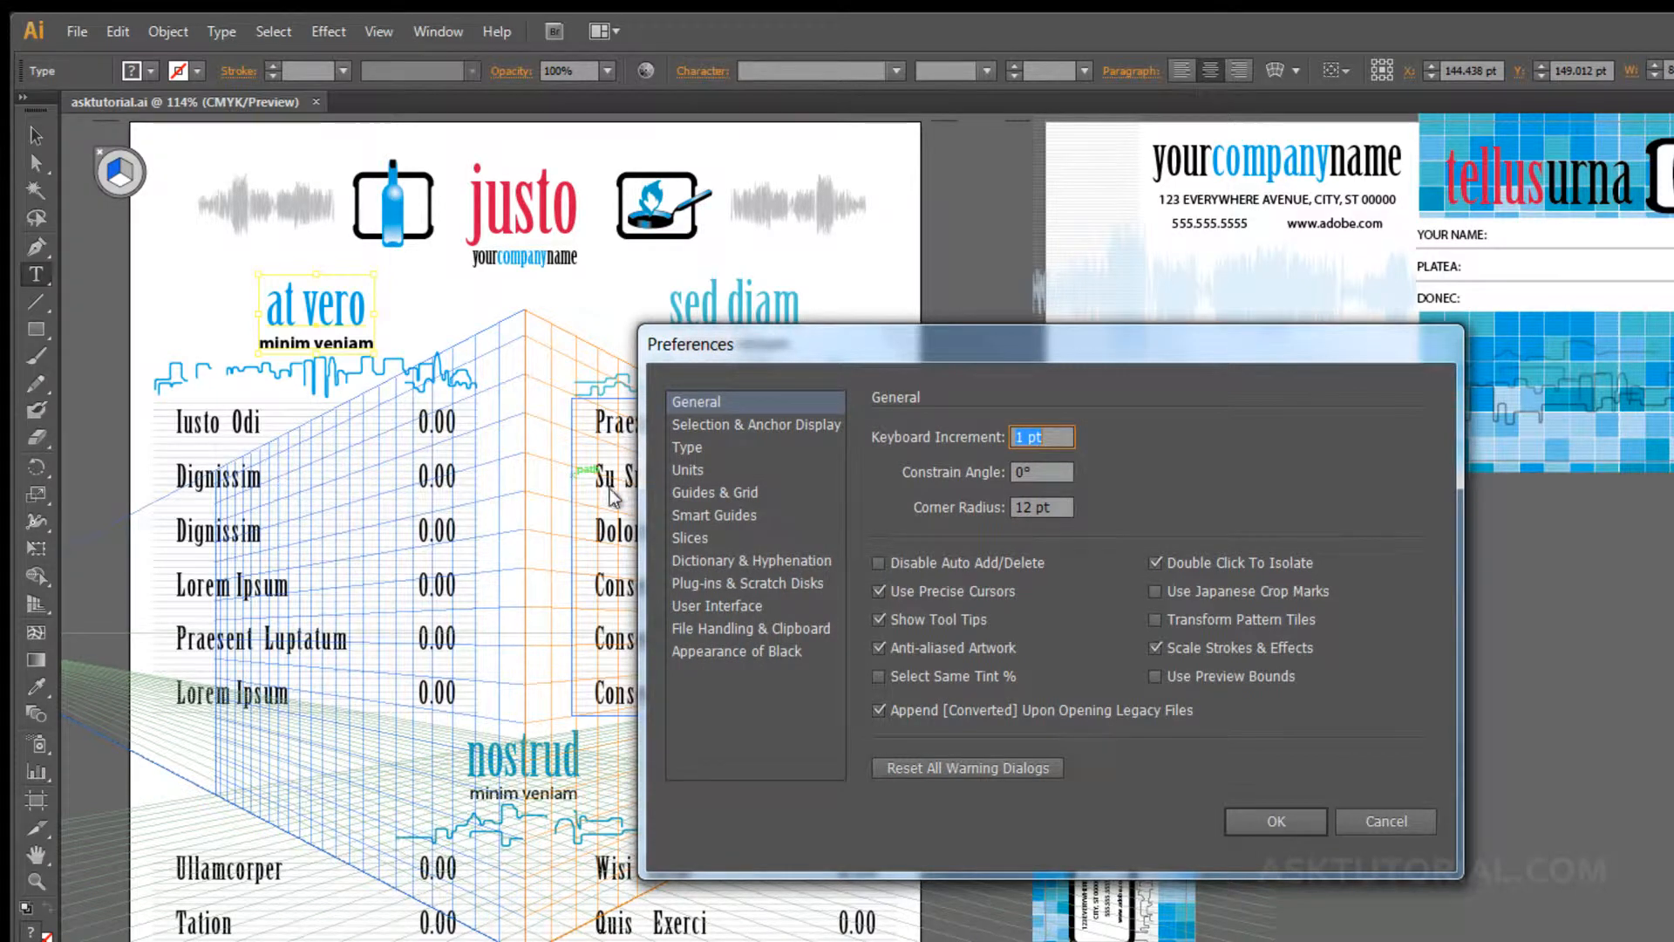
pyautogui.click(689, 449)
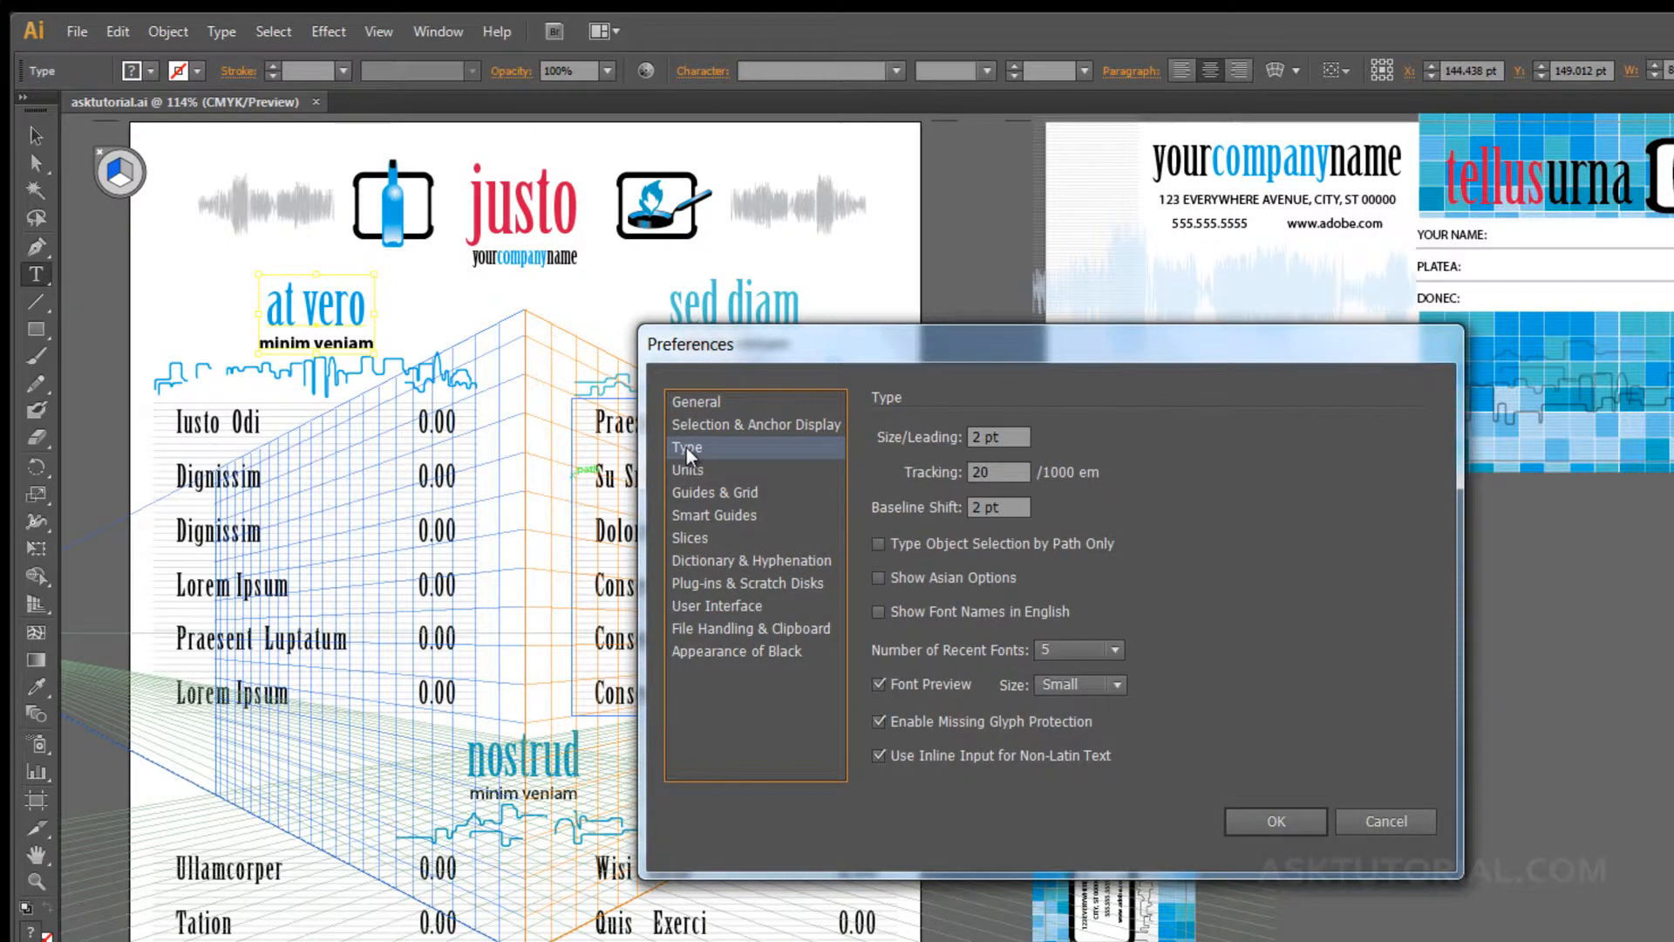
pyautogui.click(1116, 685)
pyautogui.click(1077, 760)
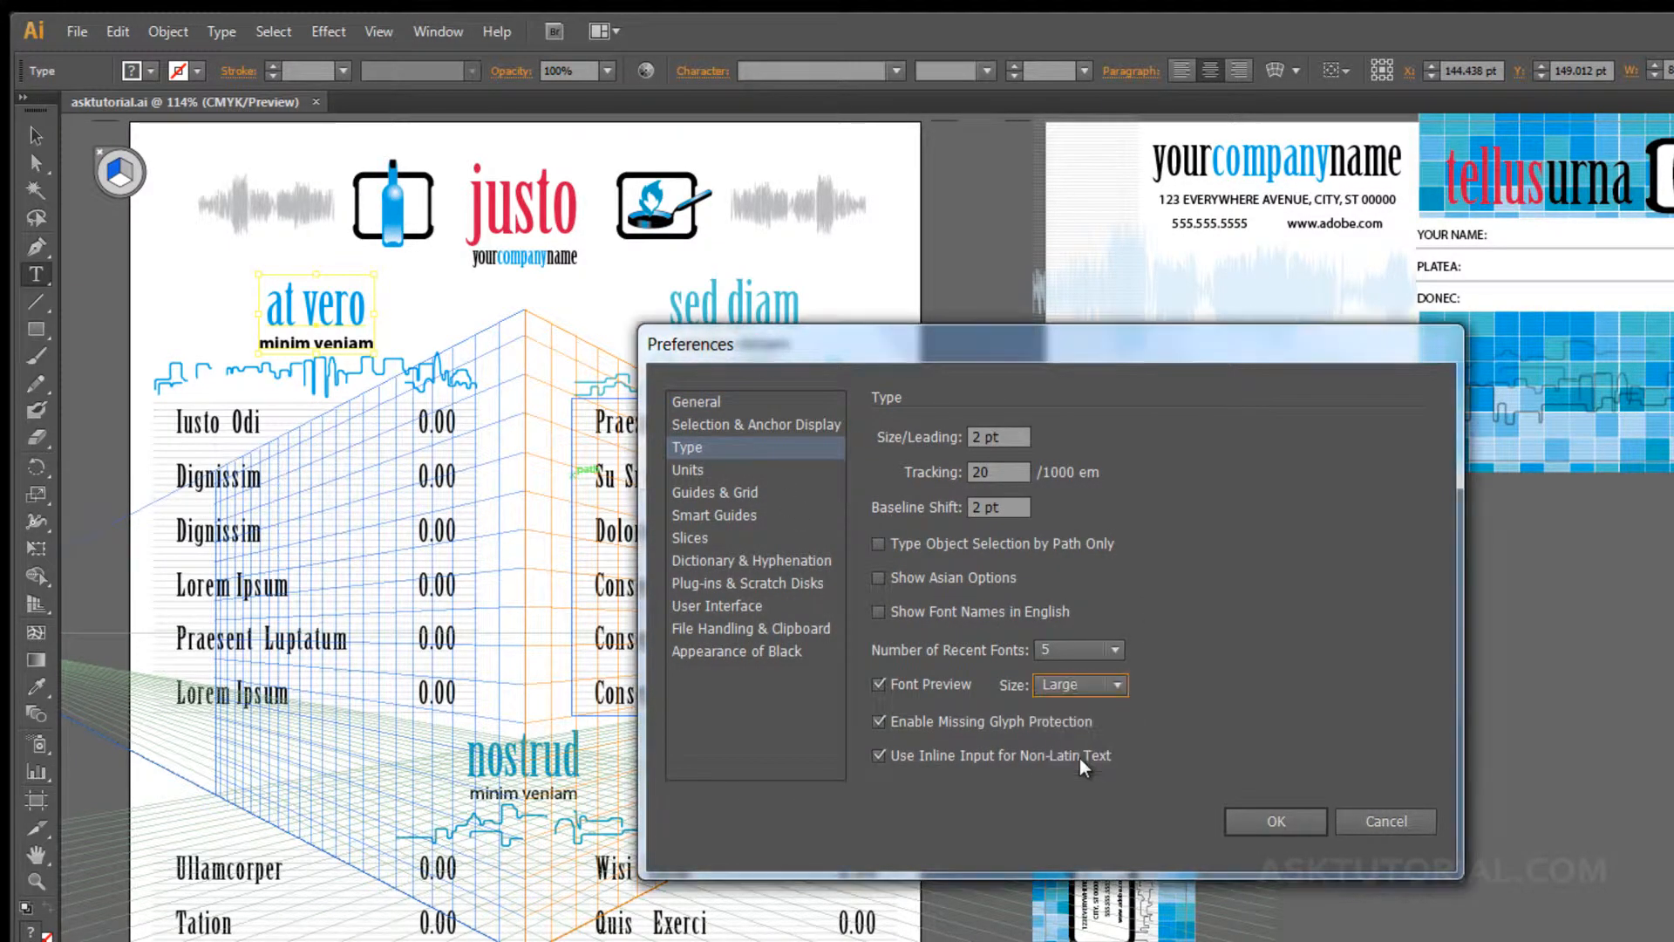
pyautogui.click(1273, 823)
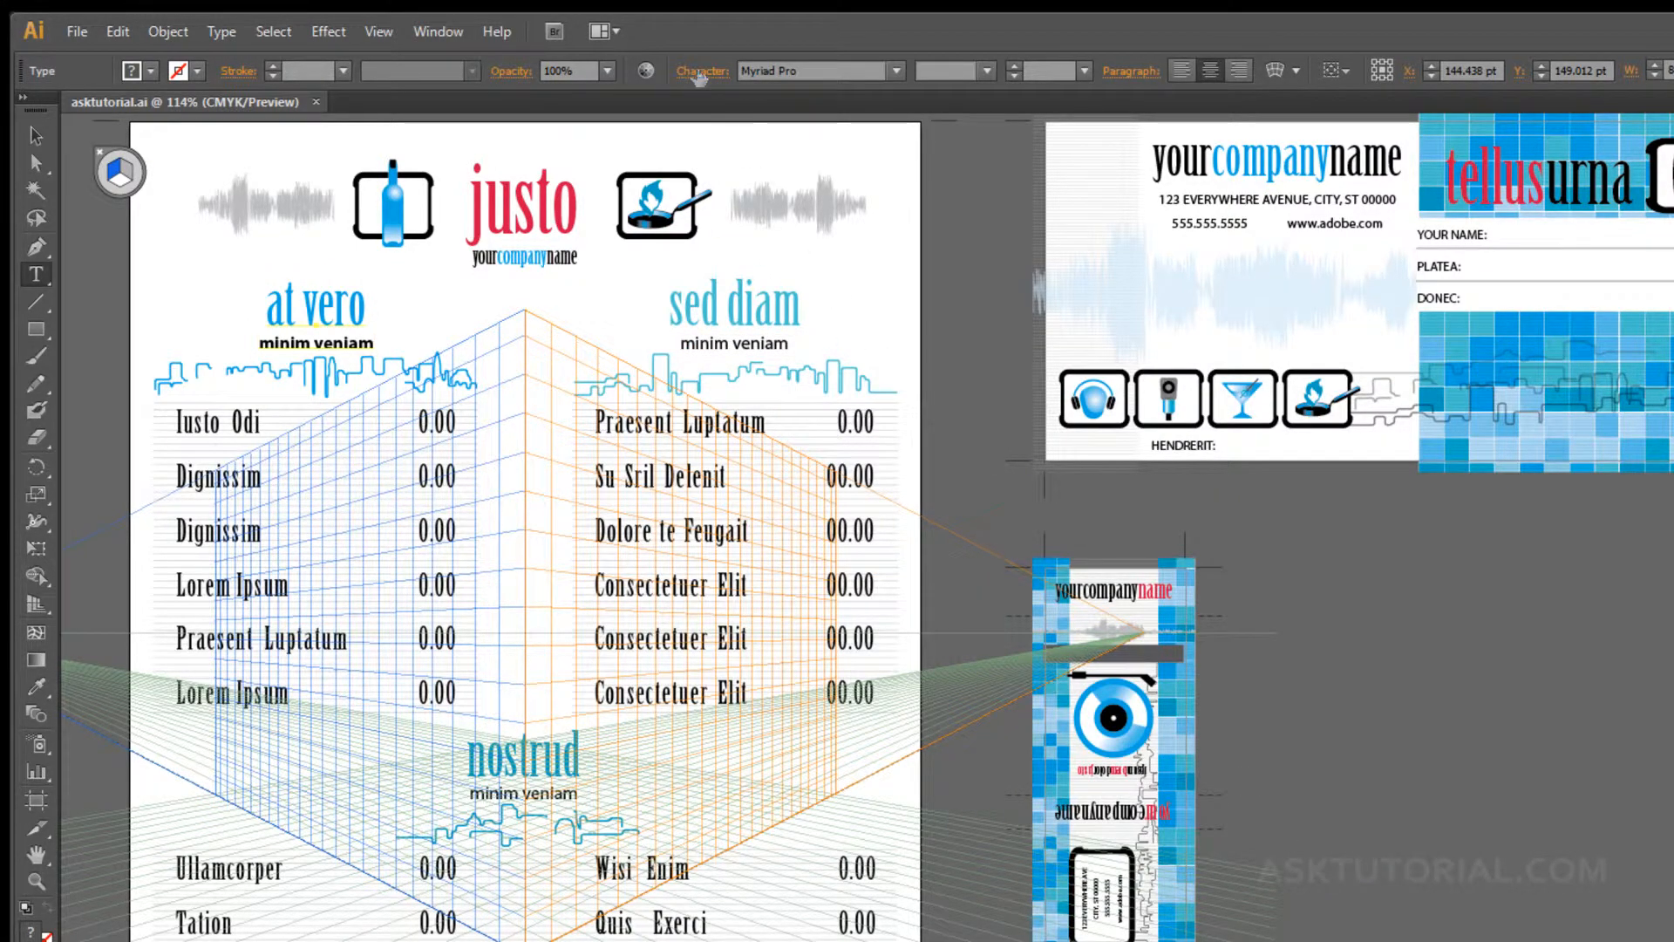
# Examine the large font previews in the Character font family list.
pyautogui.click(700, 75)
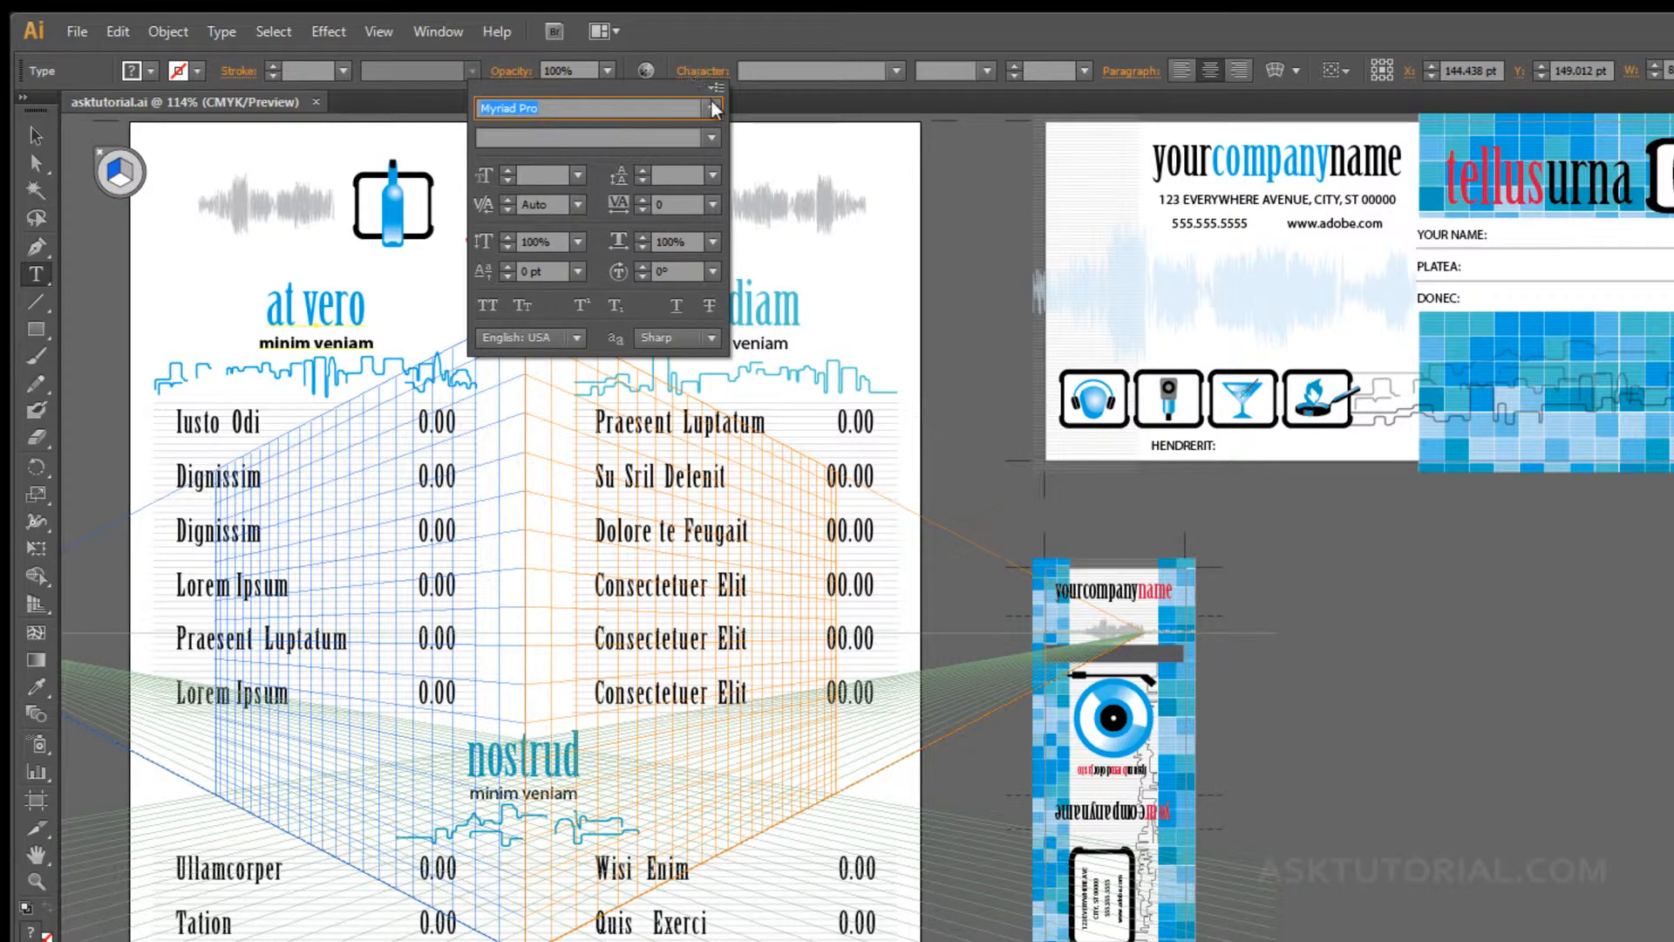
pyautogui.click(712, 110)
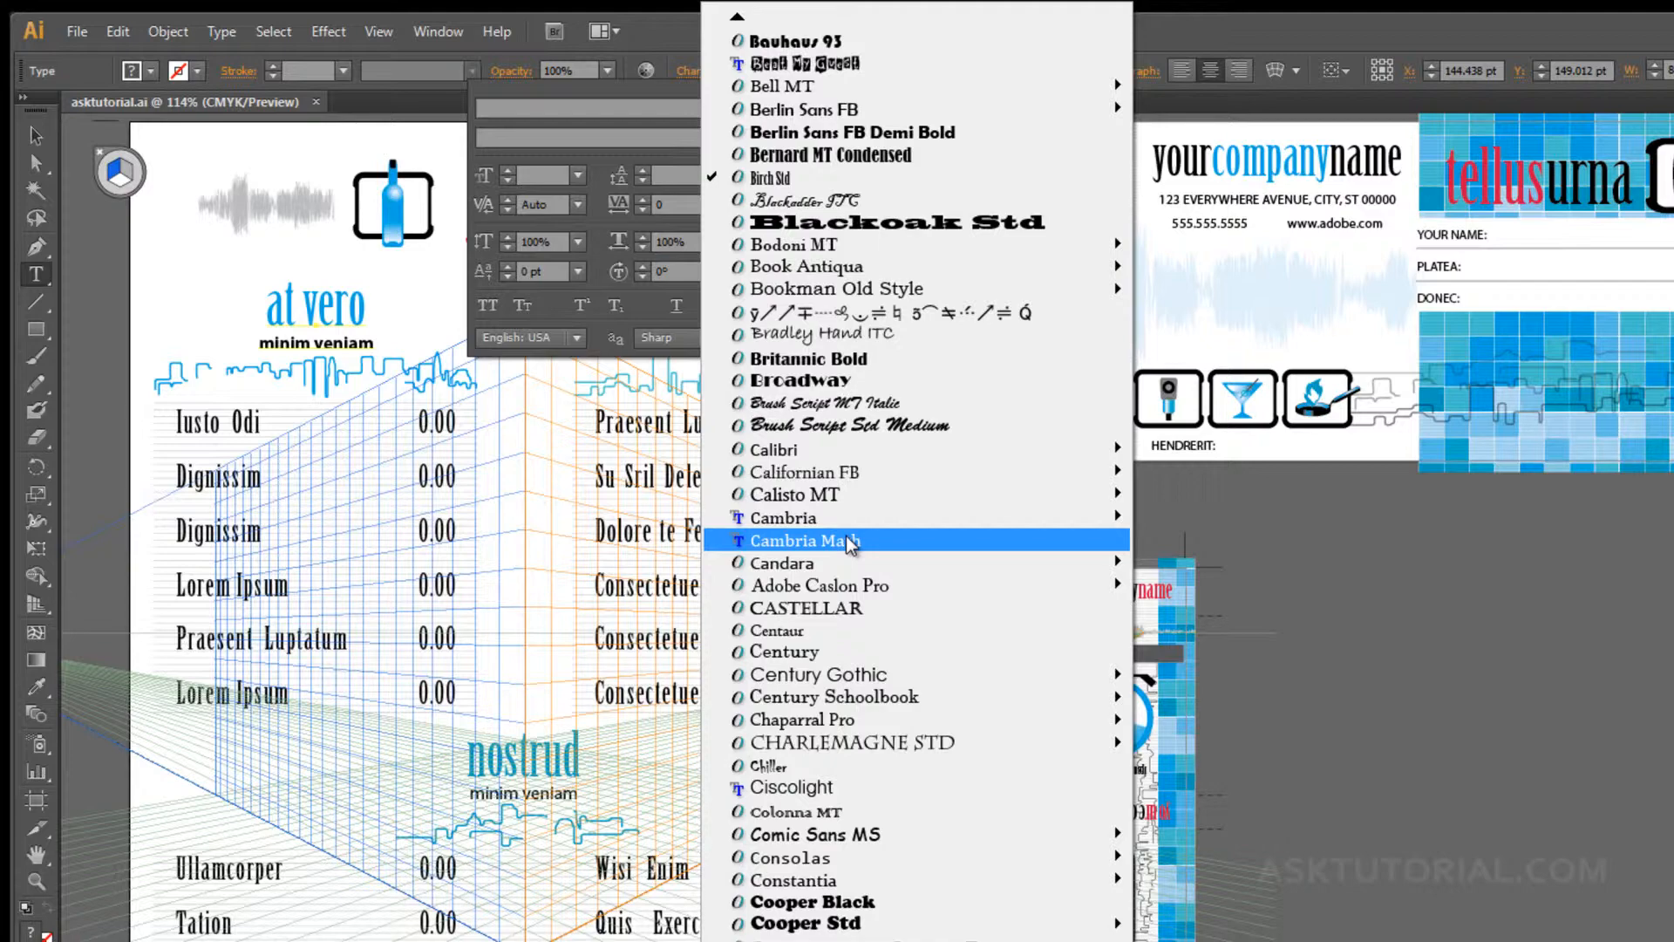
pyautogui.click(589, 491)
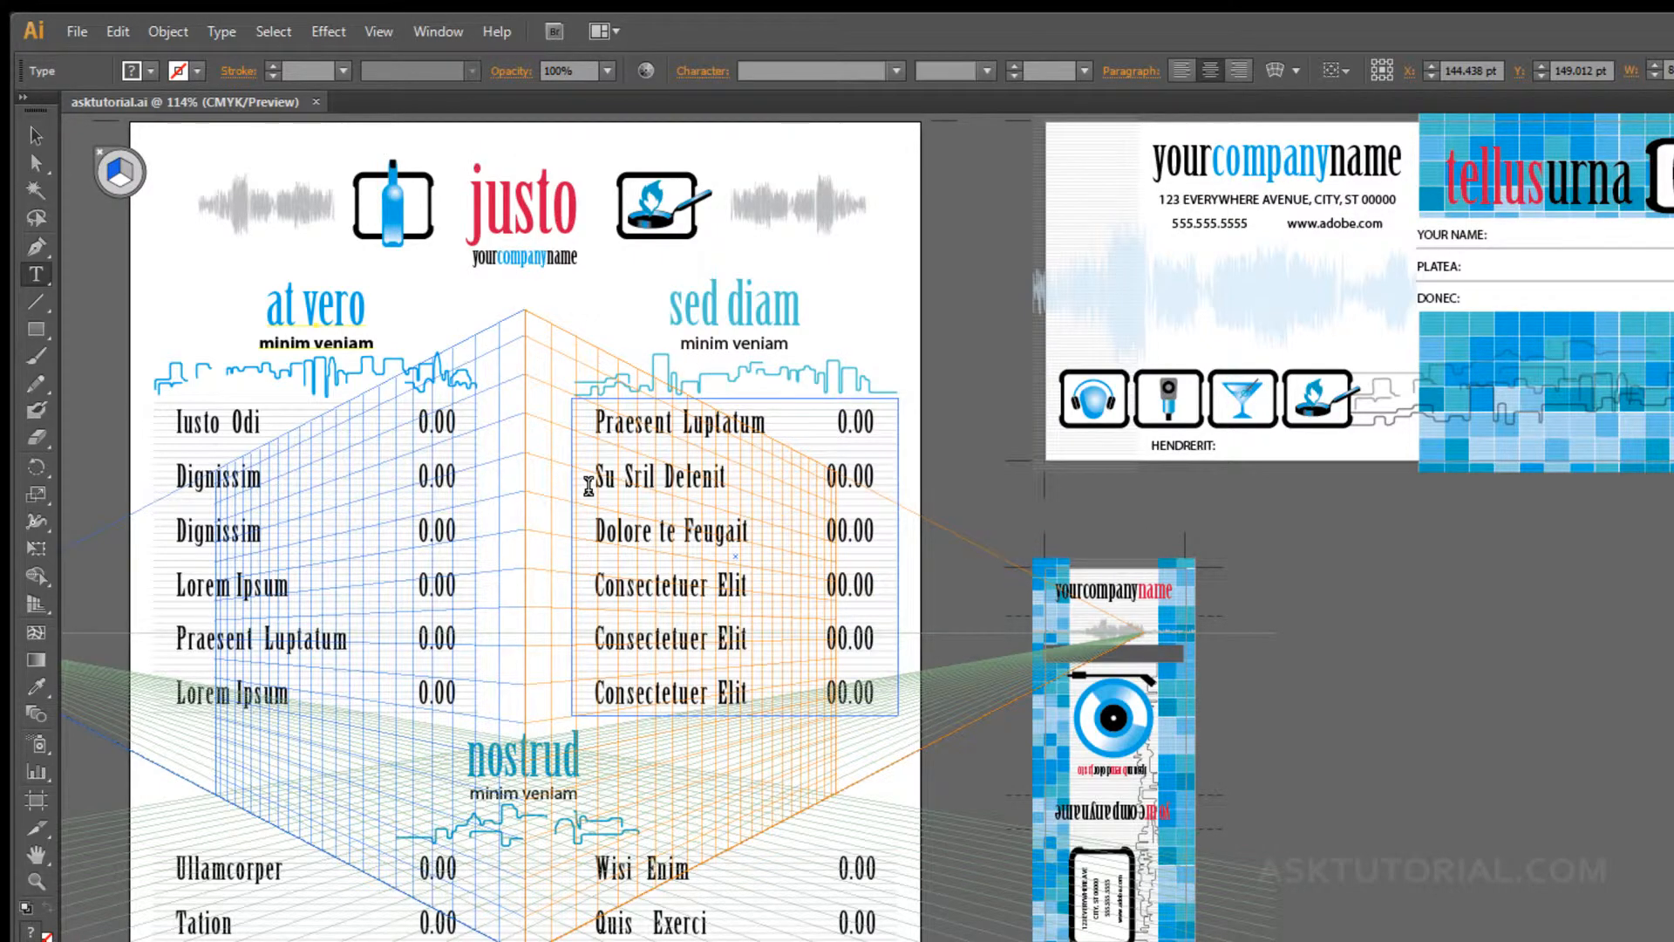
# Examine the available General, Stroke and Type measurement units in the Units preferences, keeping Points for each.
pyautogui.hotkey('ctrl', 'k')
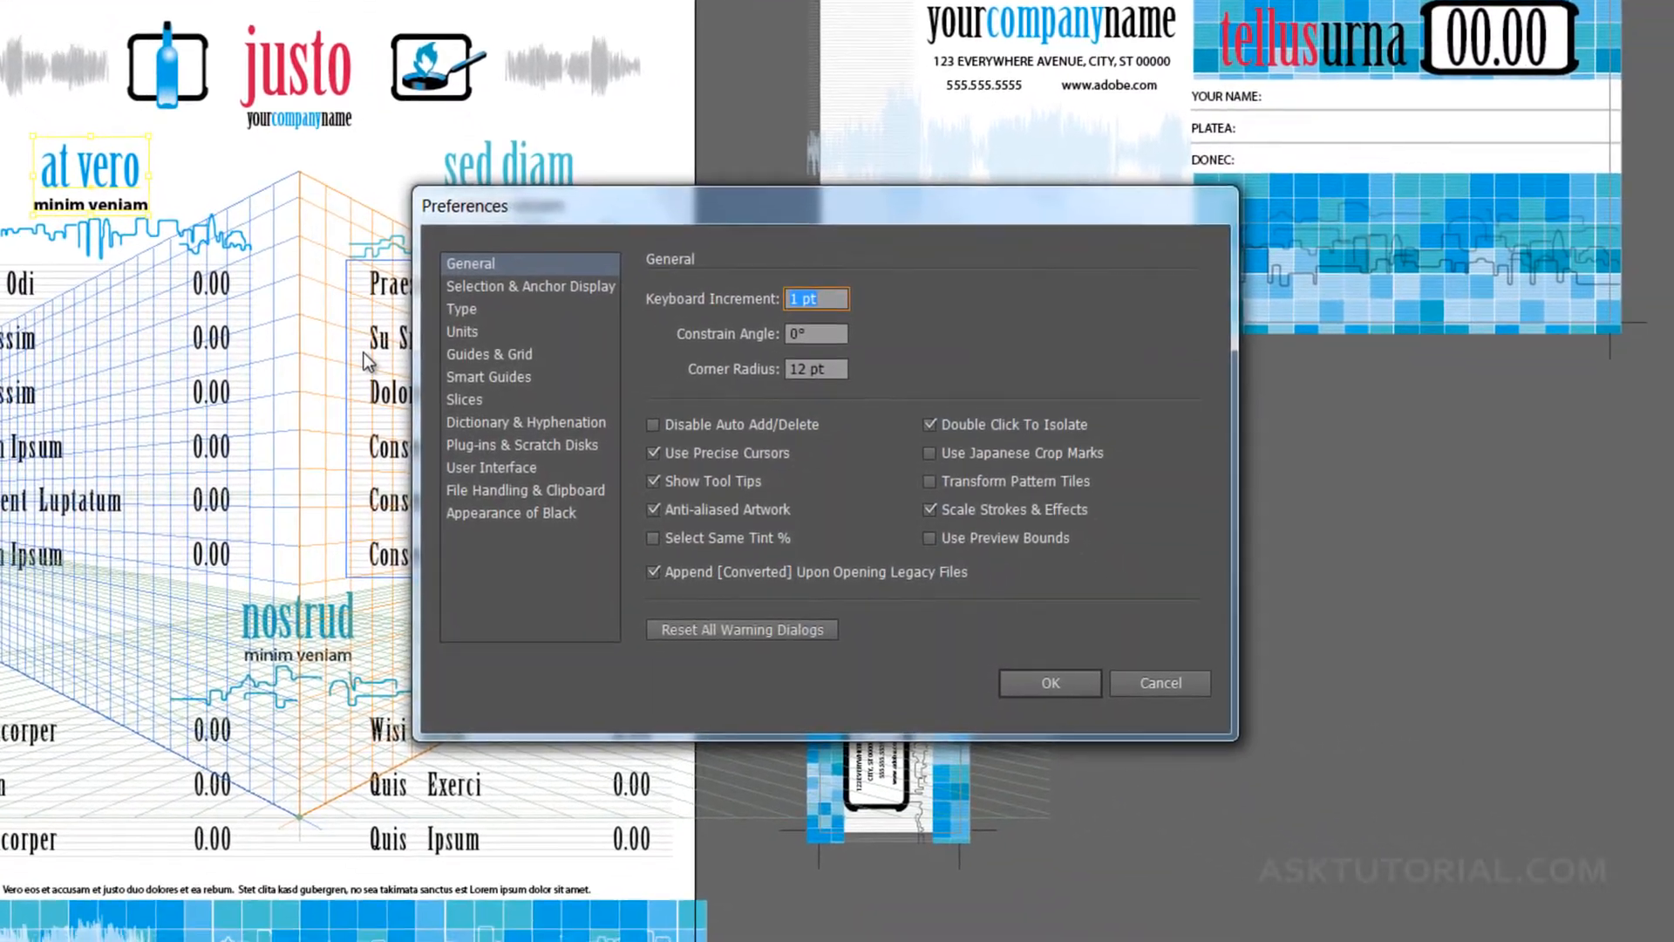
pyautogui.click(600, 598)
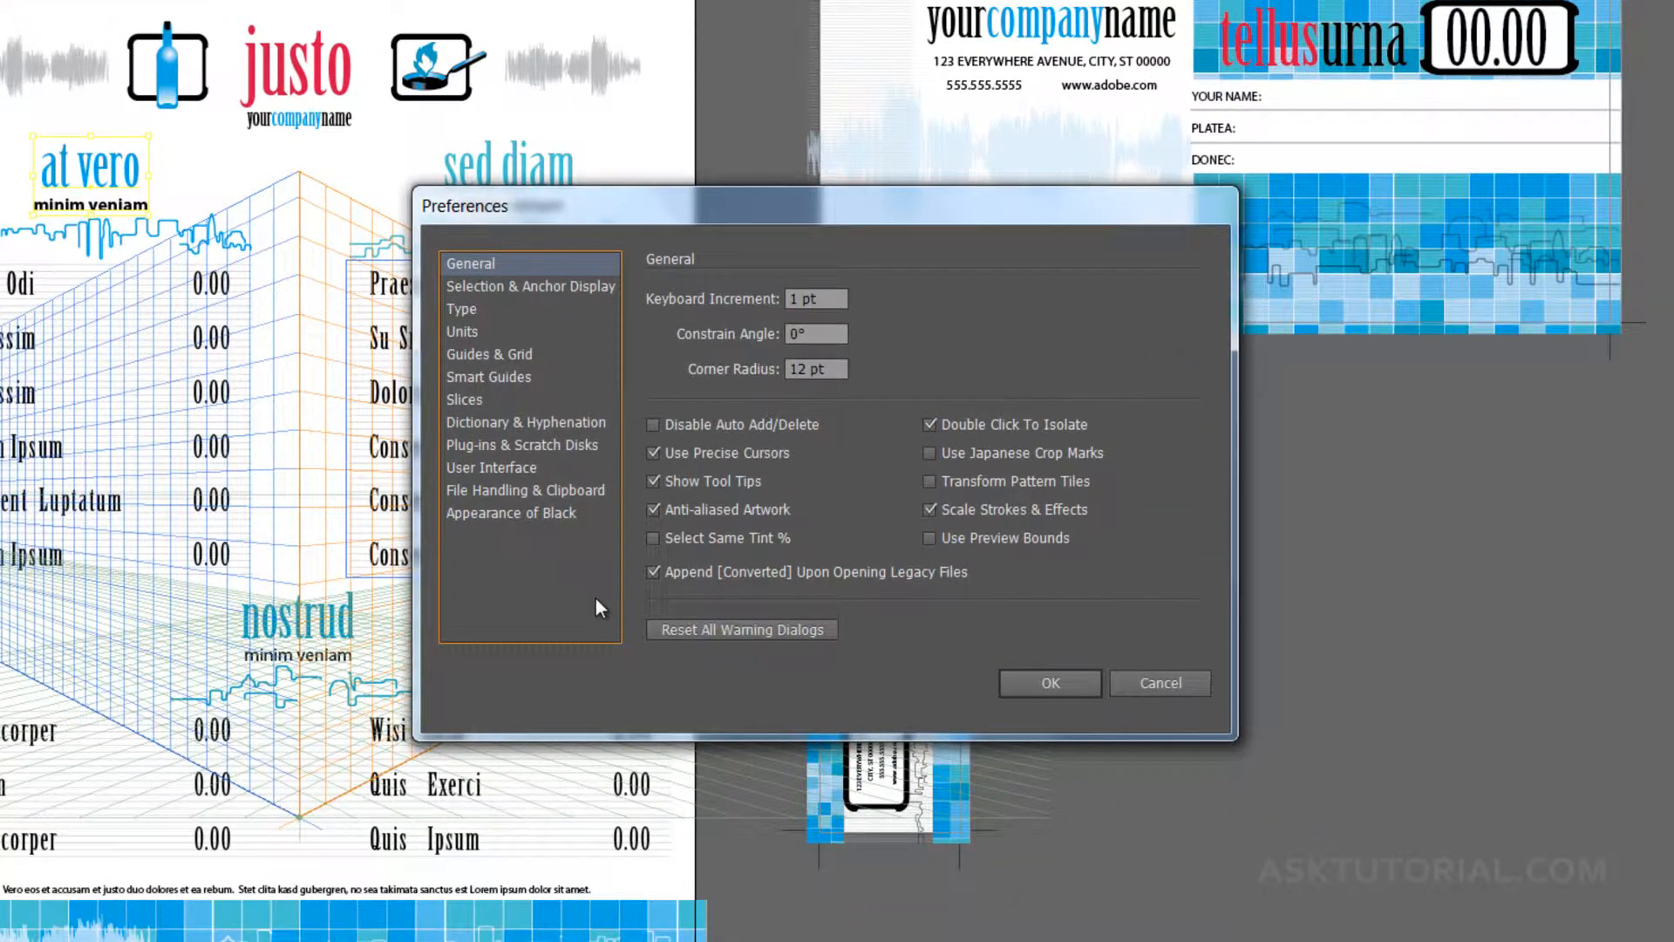
pyautogui.click(464, 331)
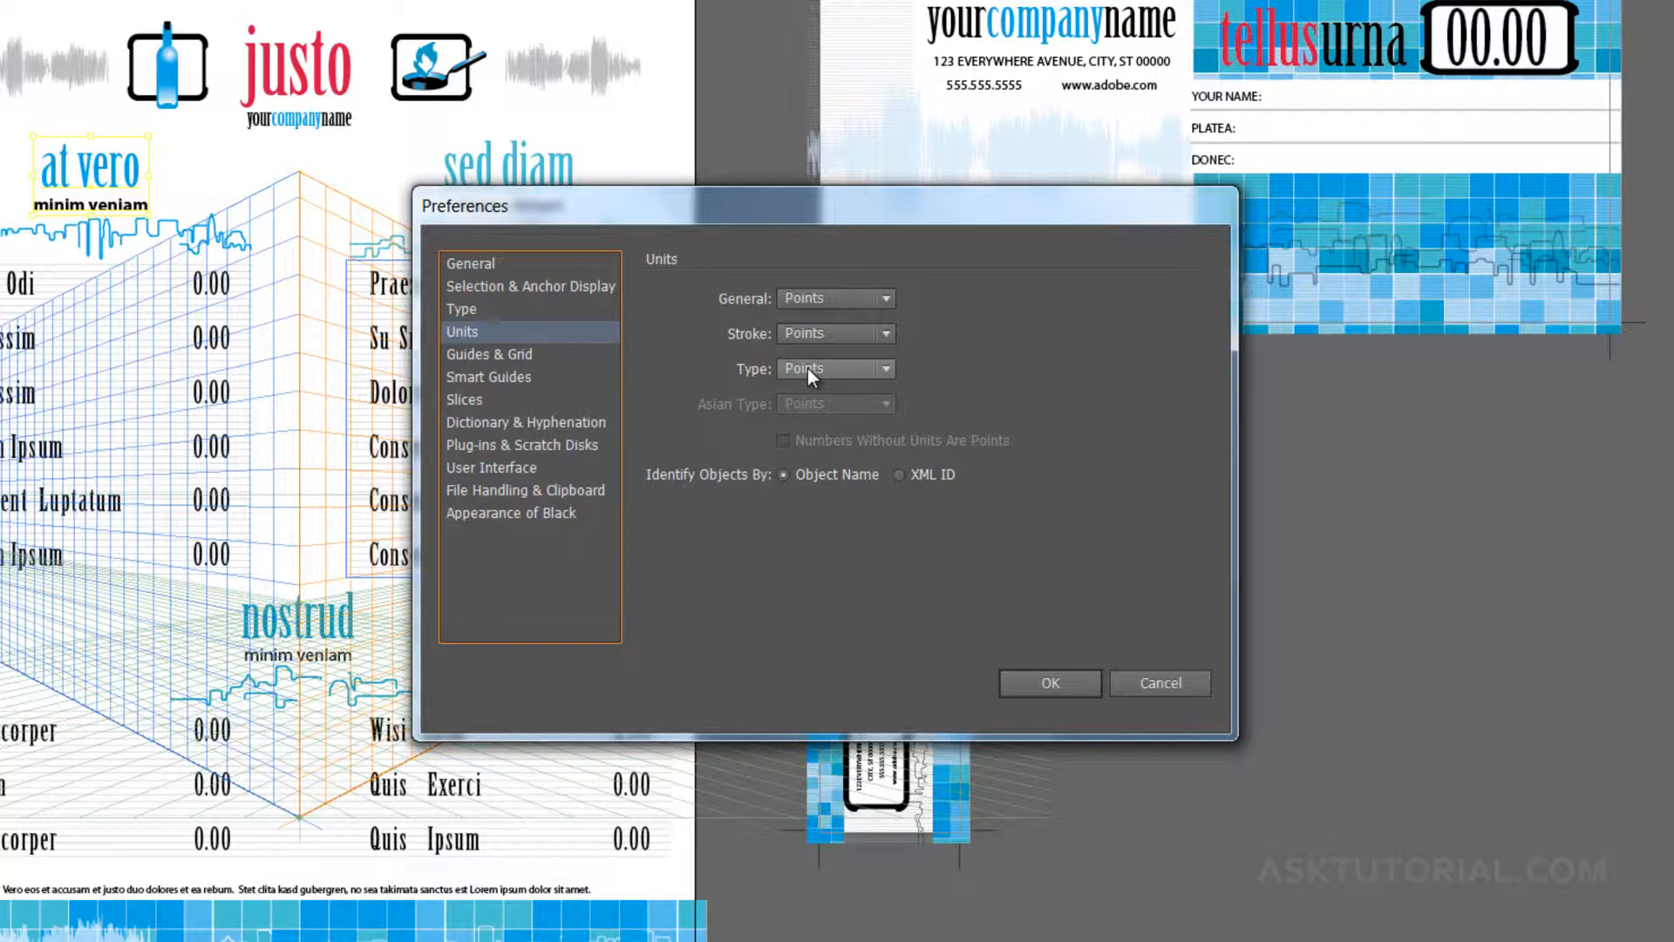
pyautogui.click(886, 299)
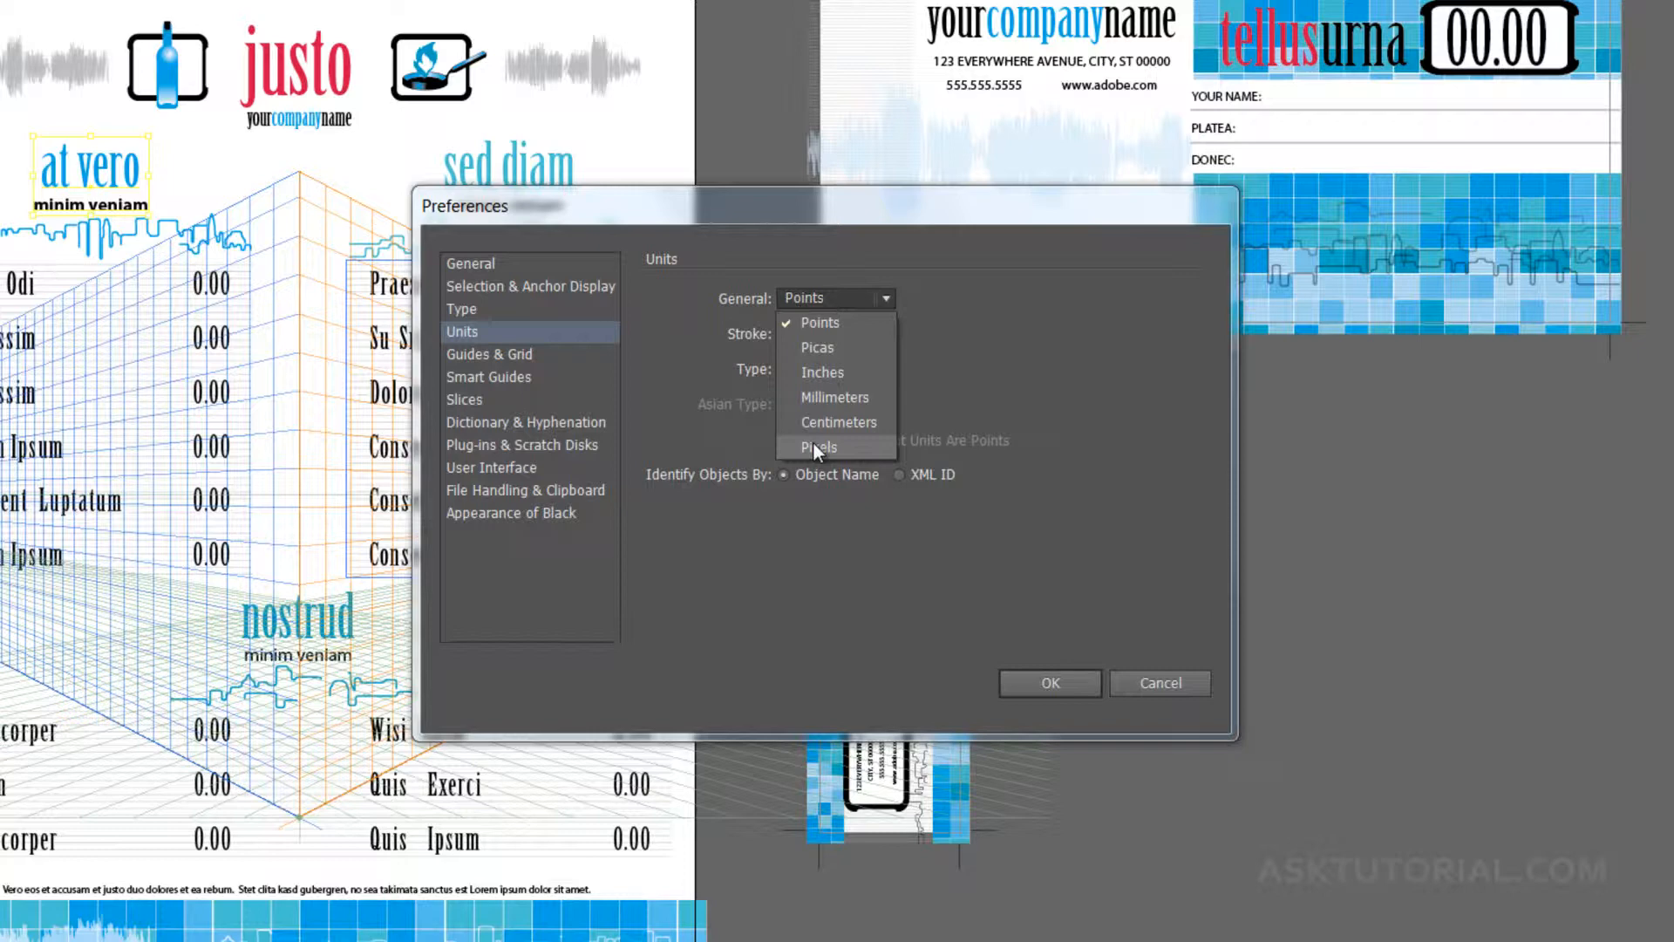
pyautogui.click(922, 393)
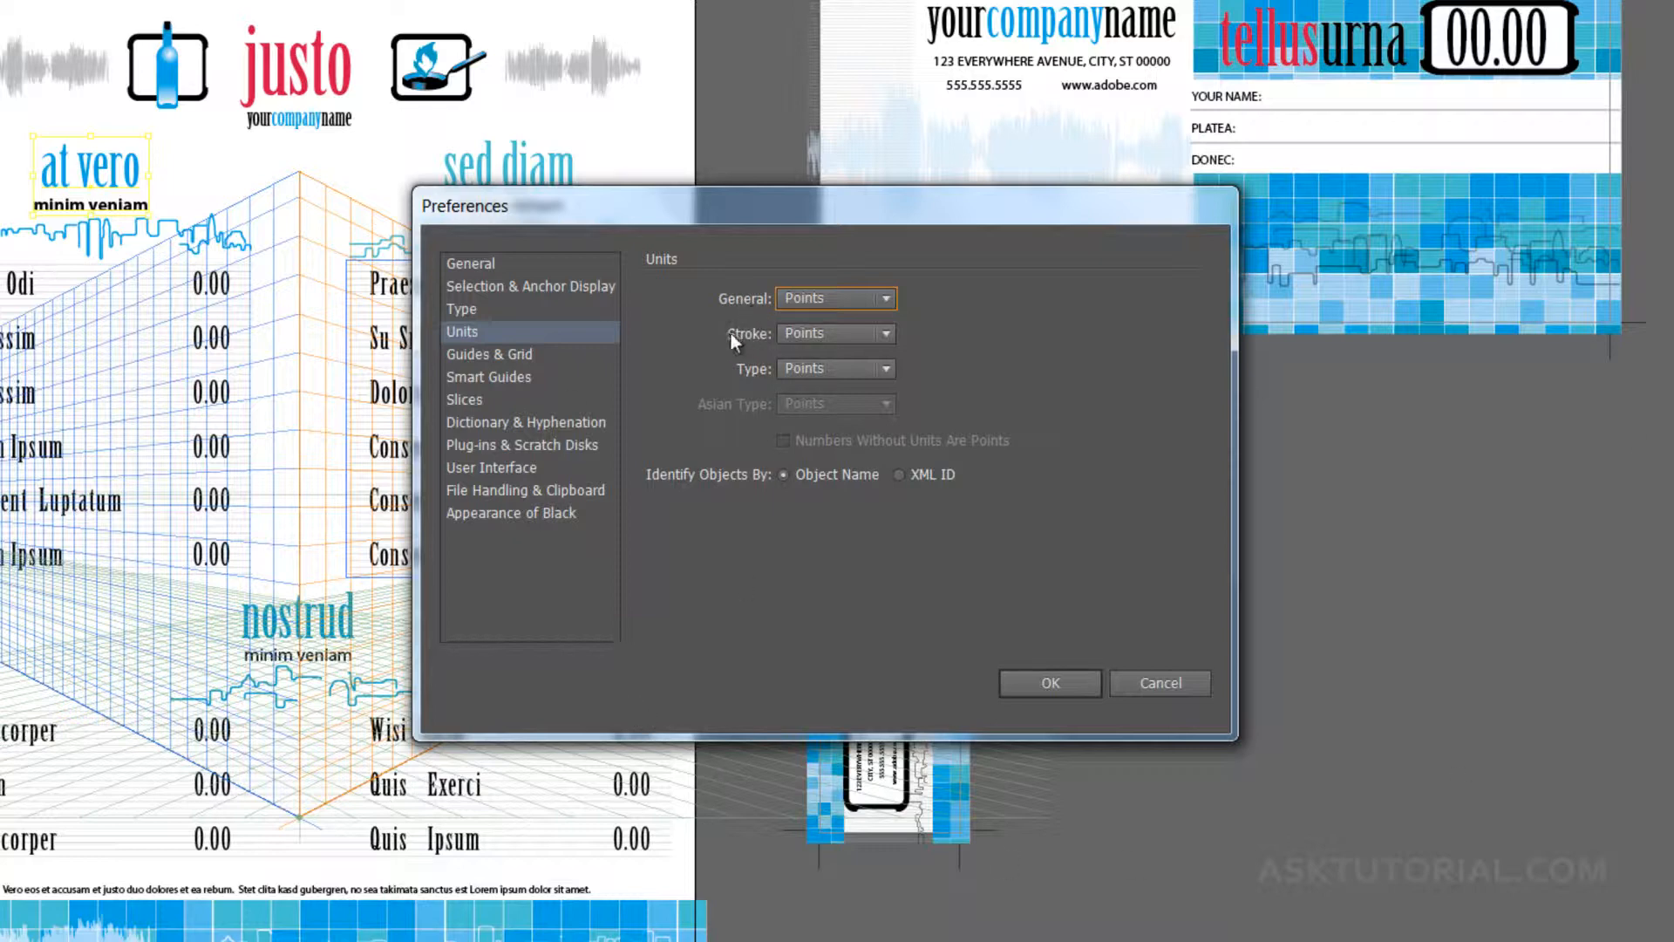
pyautogui.click(886, 335)
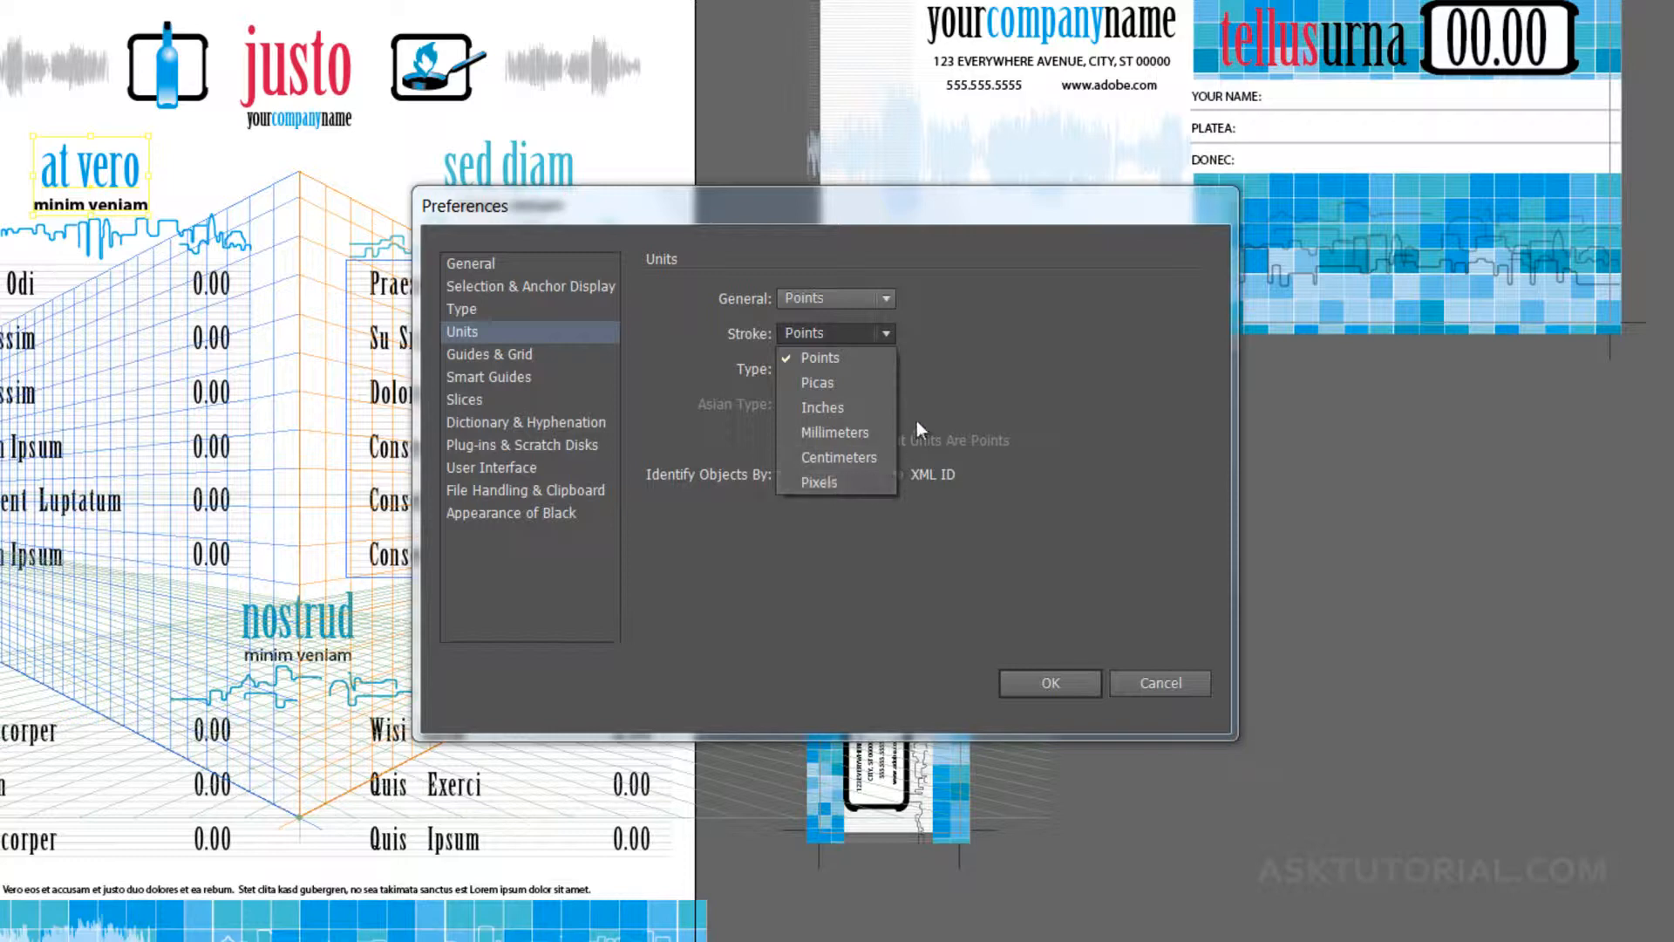
pyautogui.click(933, 404)
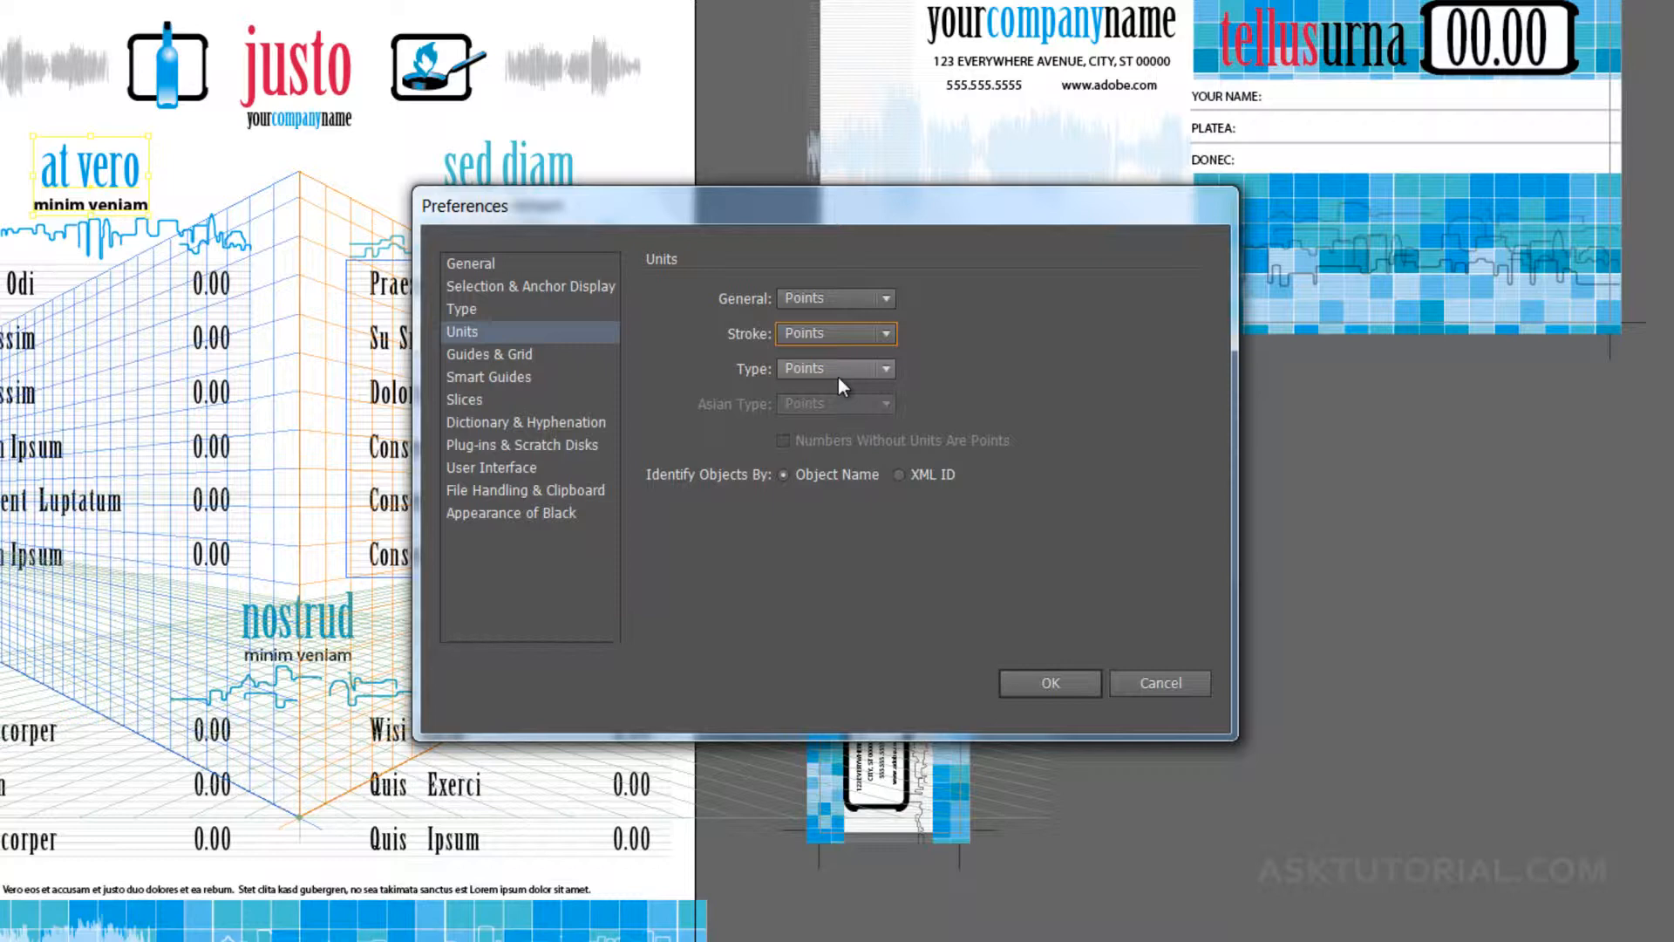
pyautogui.click(887, 373)
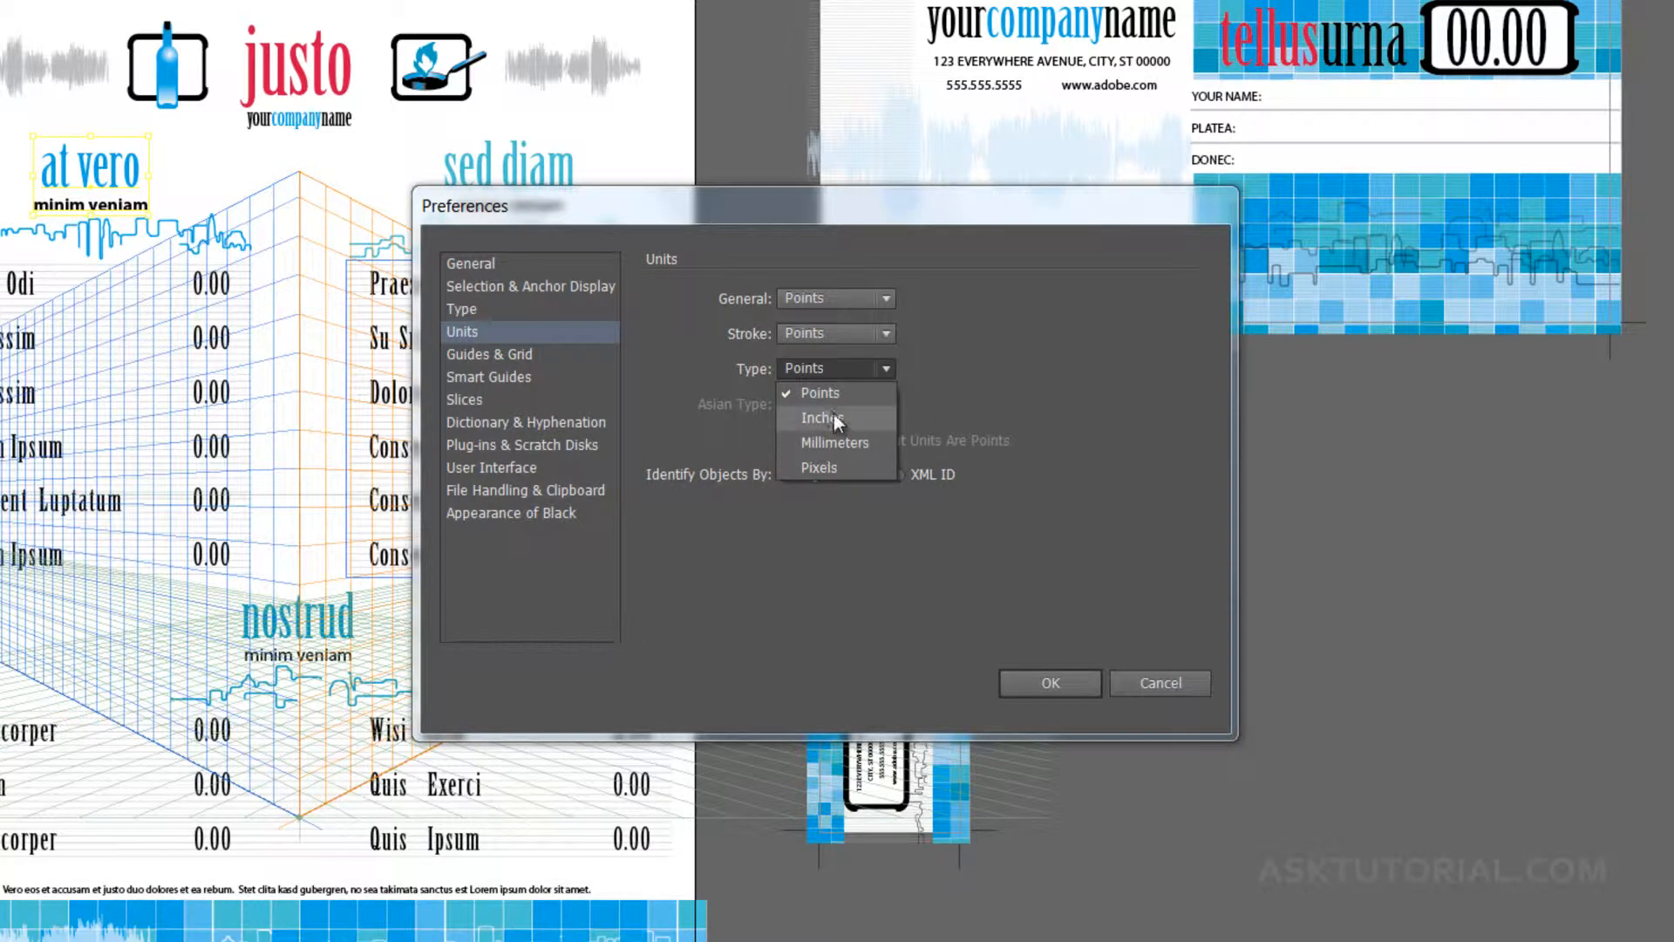
pyautogui.click(1043, 396)
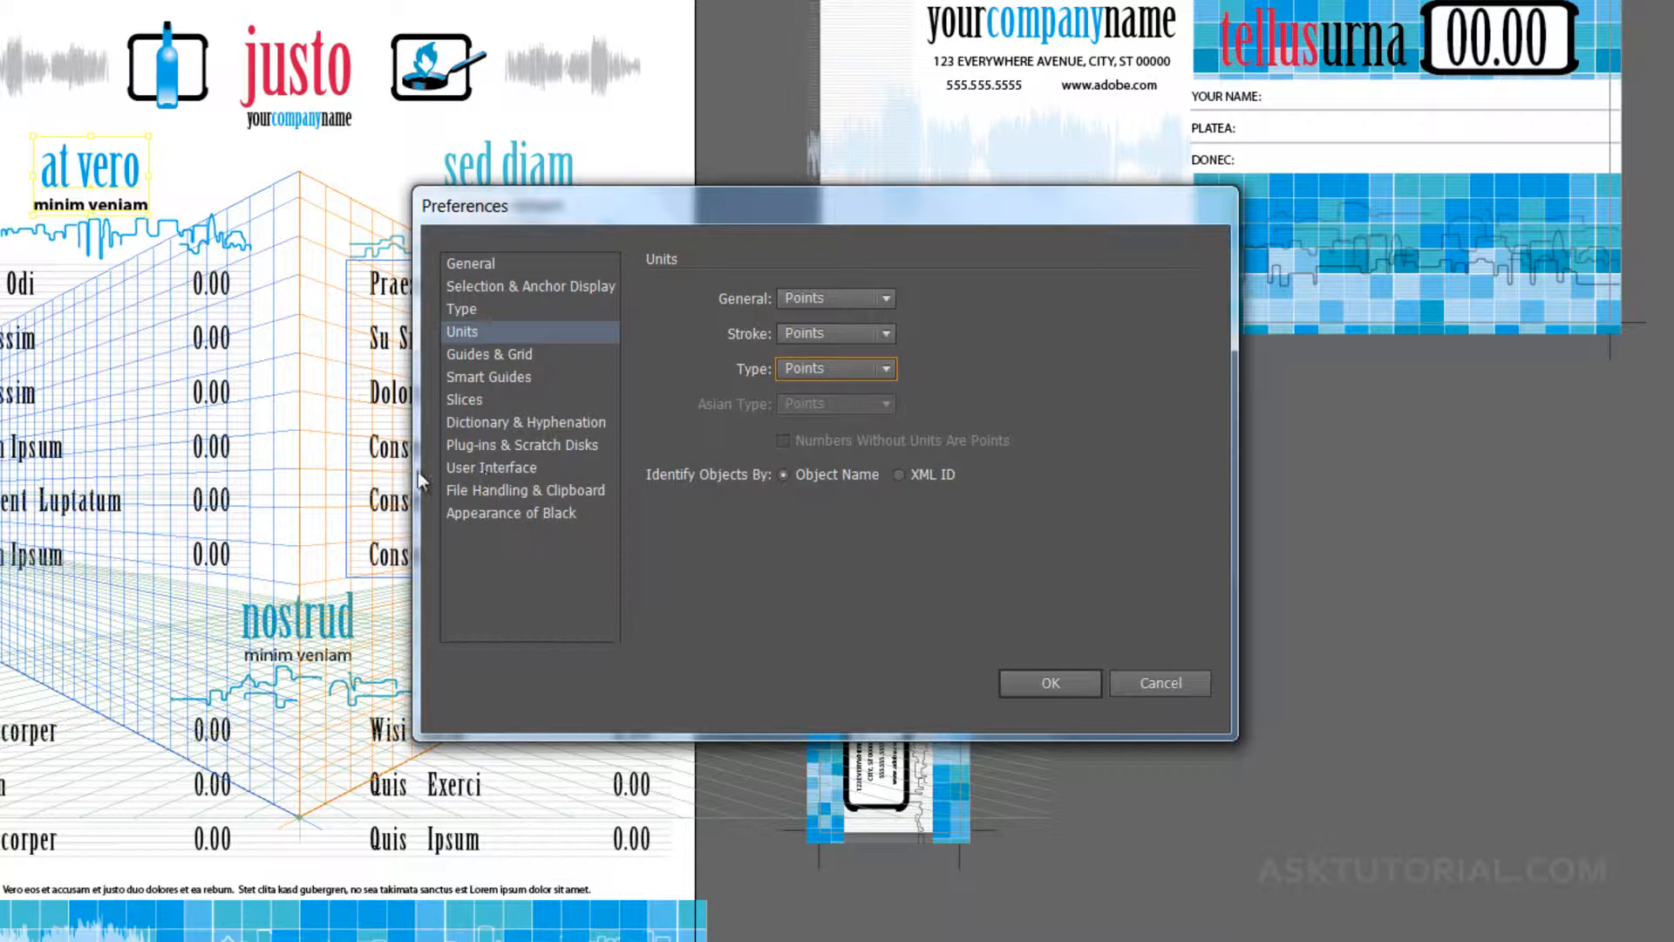
# Try the Dark, Medium Dark, Medium Light and Light brightness presets in the User Interface preferences.
pyautogui.click(507, 472)
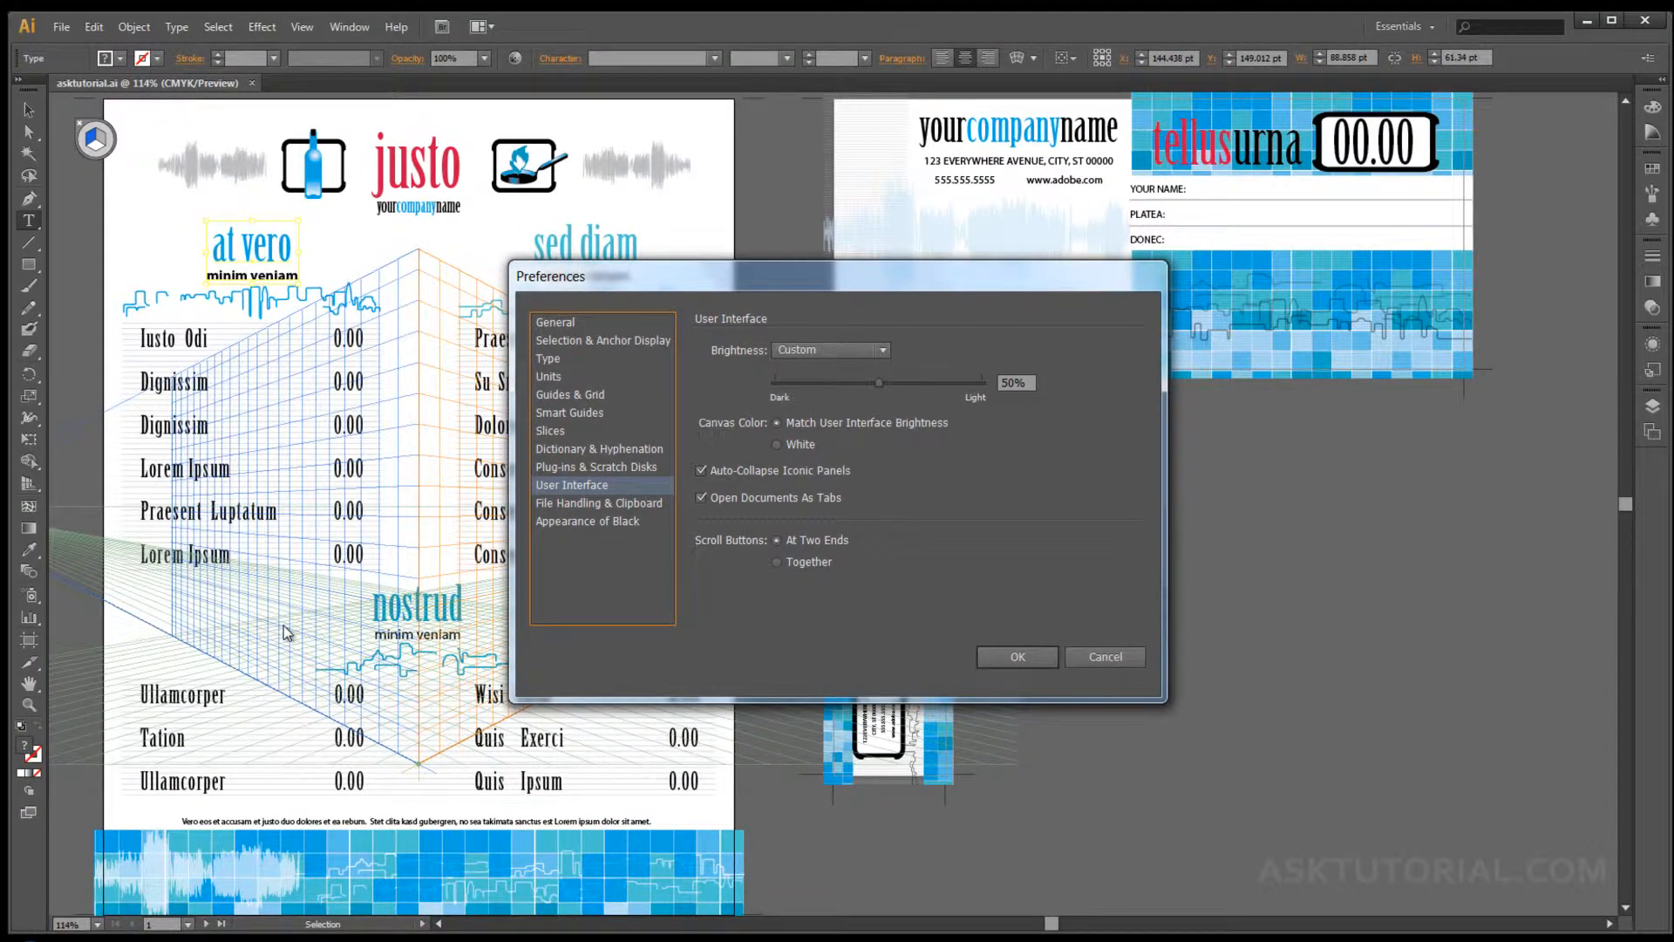
pyautogui.click(888, 348)
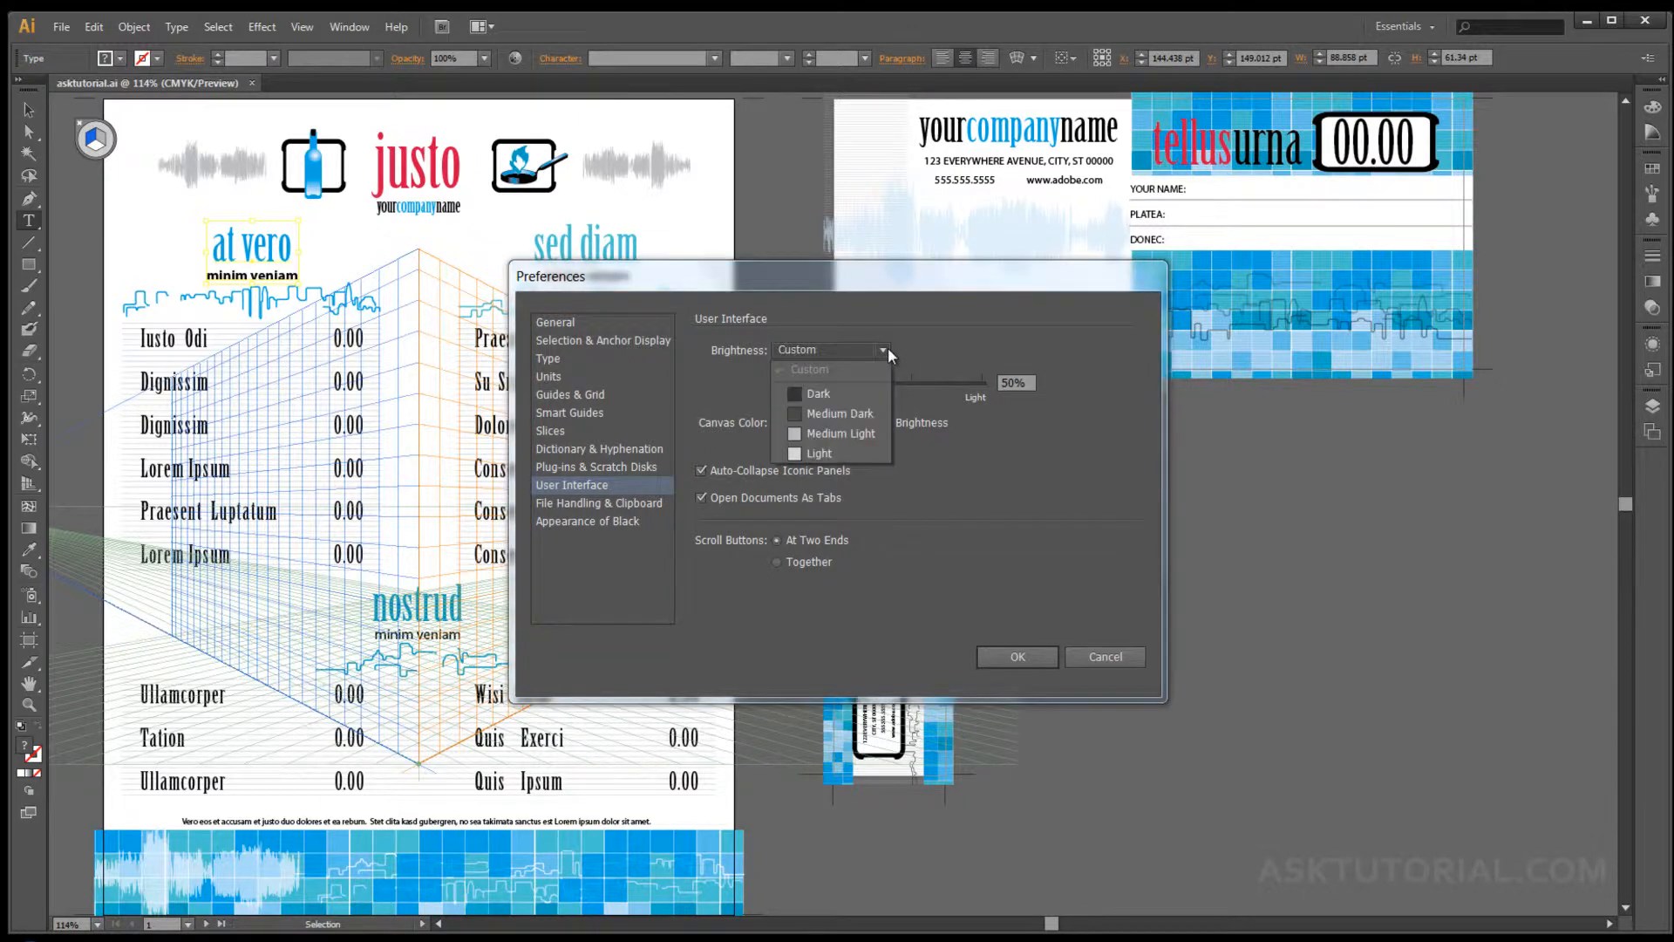
pyautogui.click(829, 393)
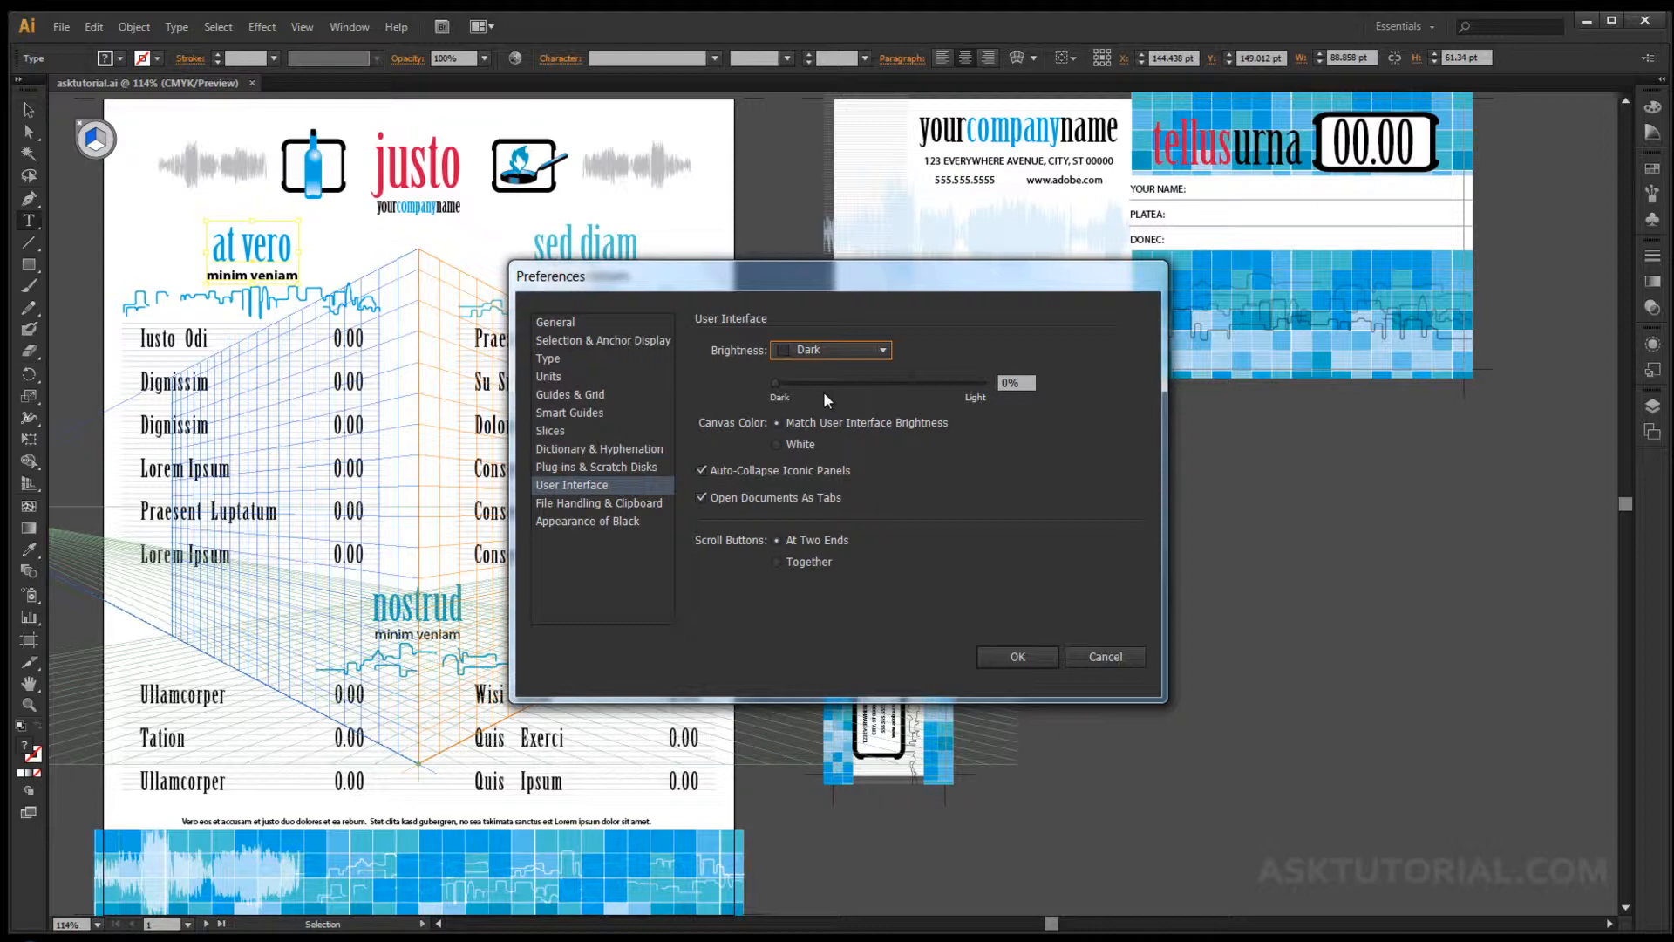
pyautogui.click(885, 348)
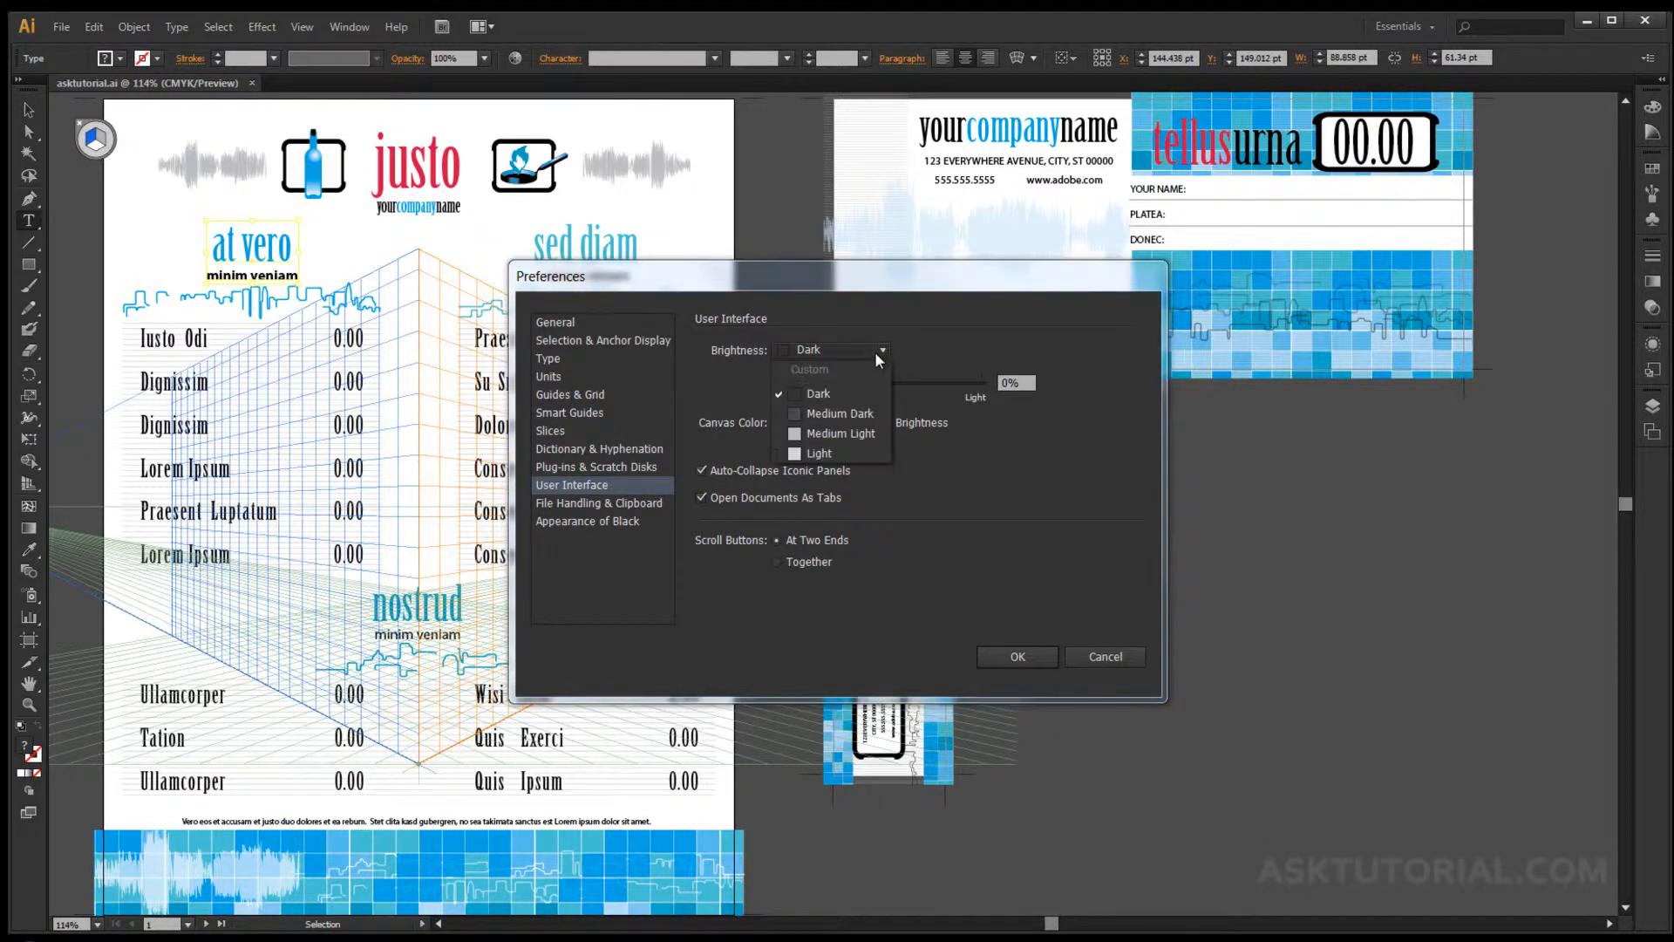
pyautogui.click(818, 410)
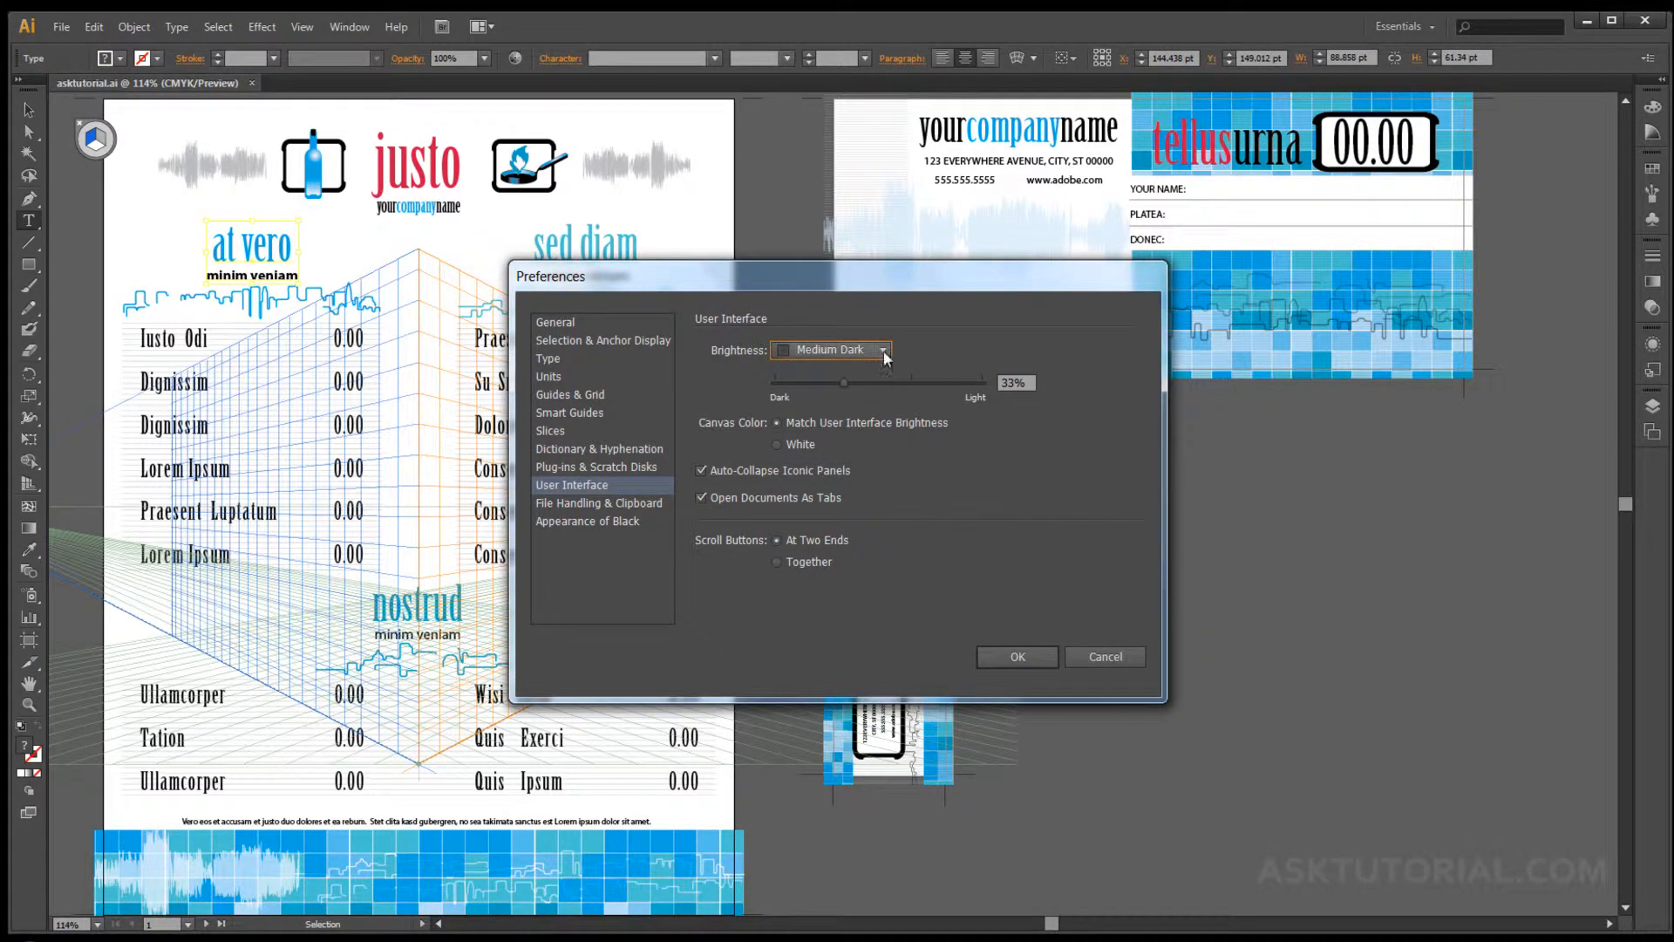
pyautogui.click(883, 350)
pyautogui.click(830, 431)
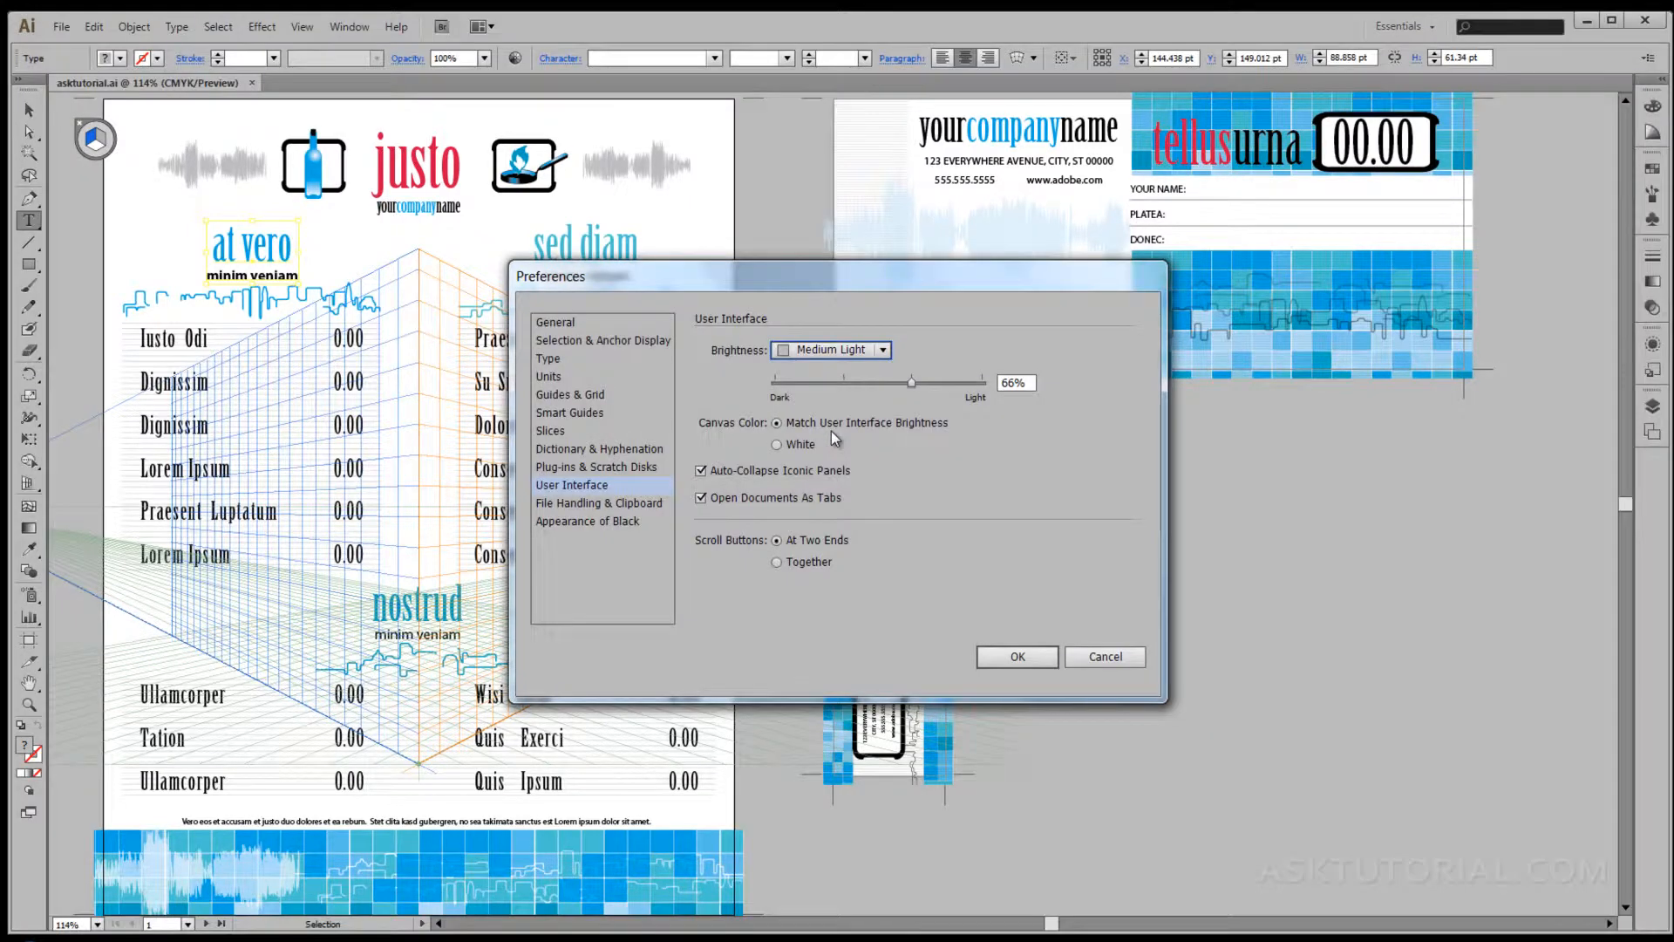
pyautogui.click(883, 350)
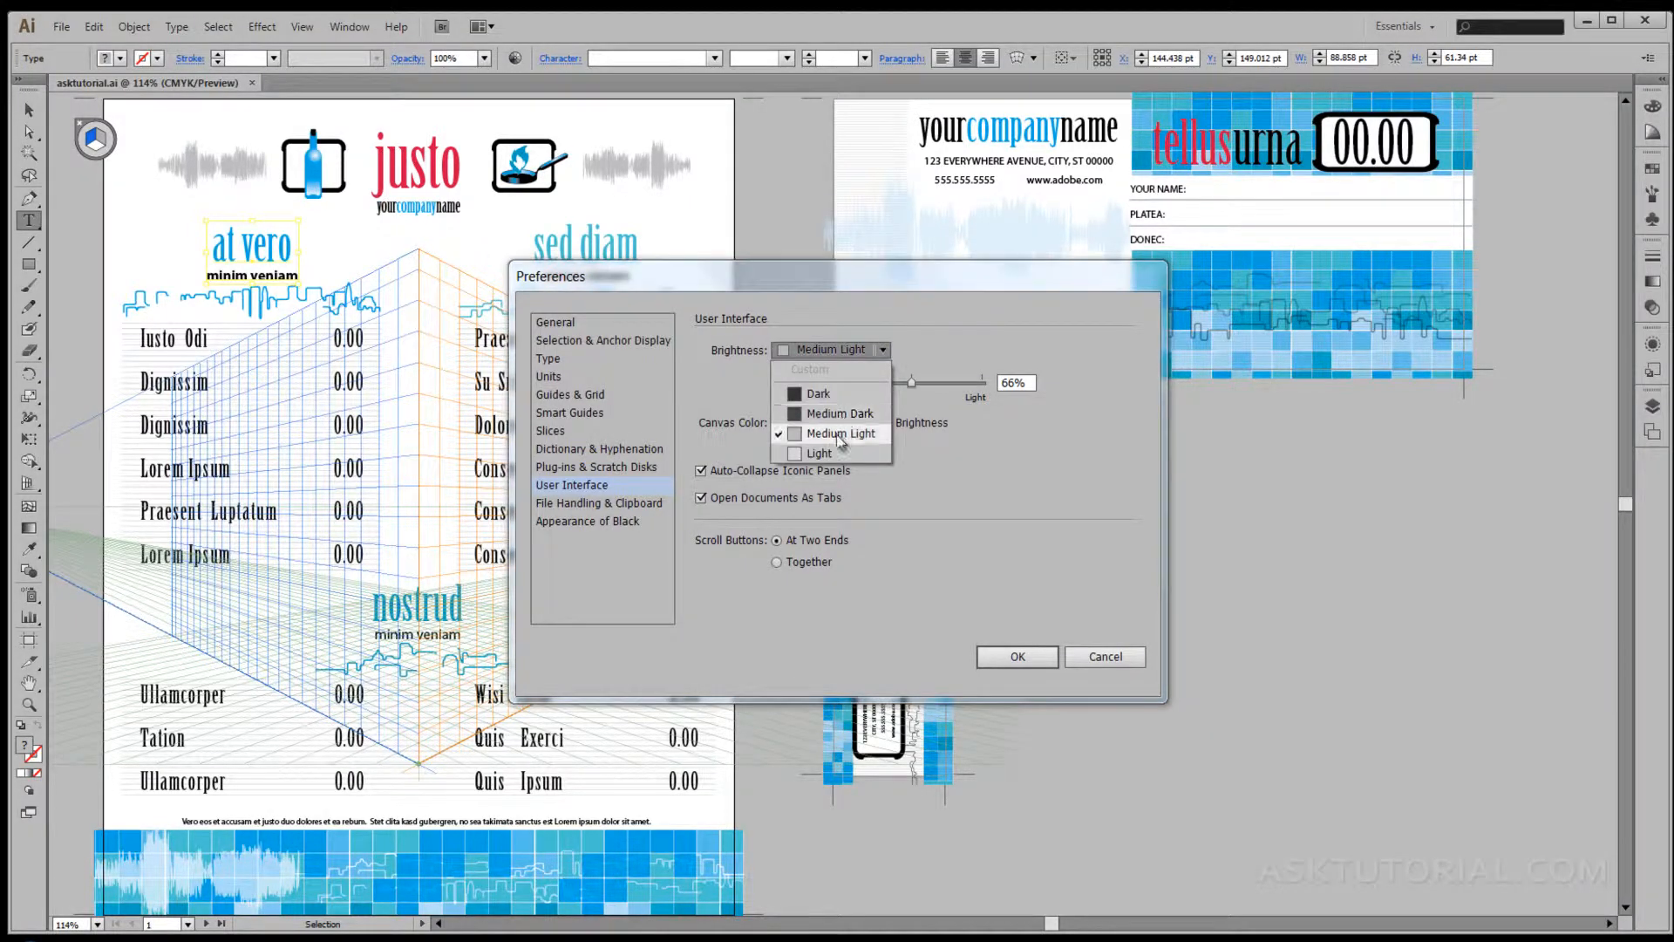
pyautogui.click(819, 453)
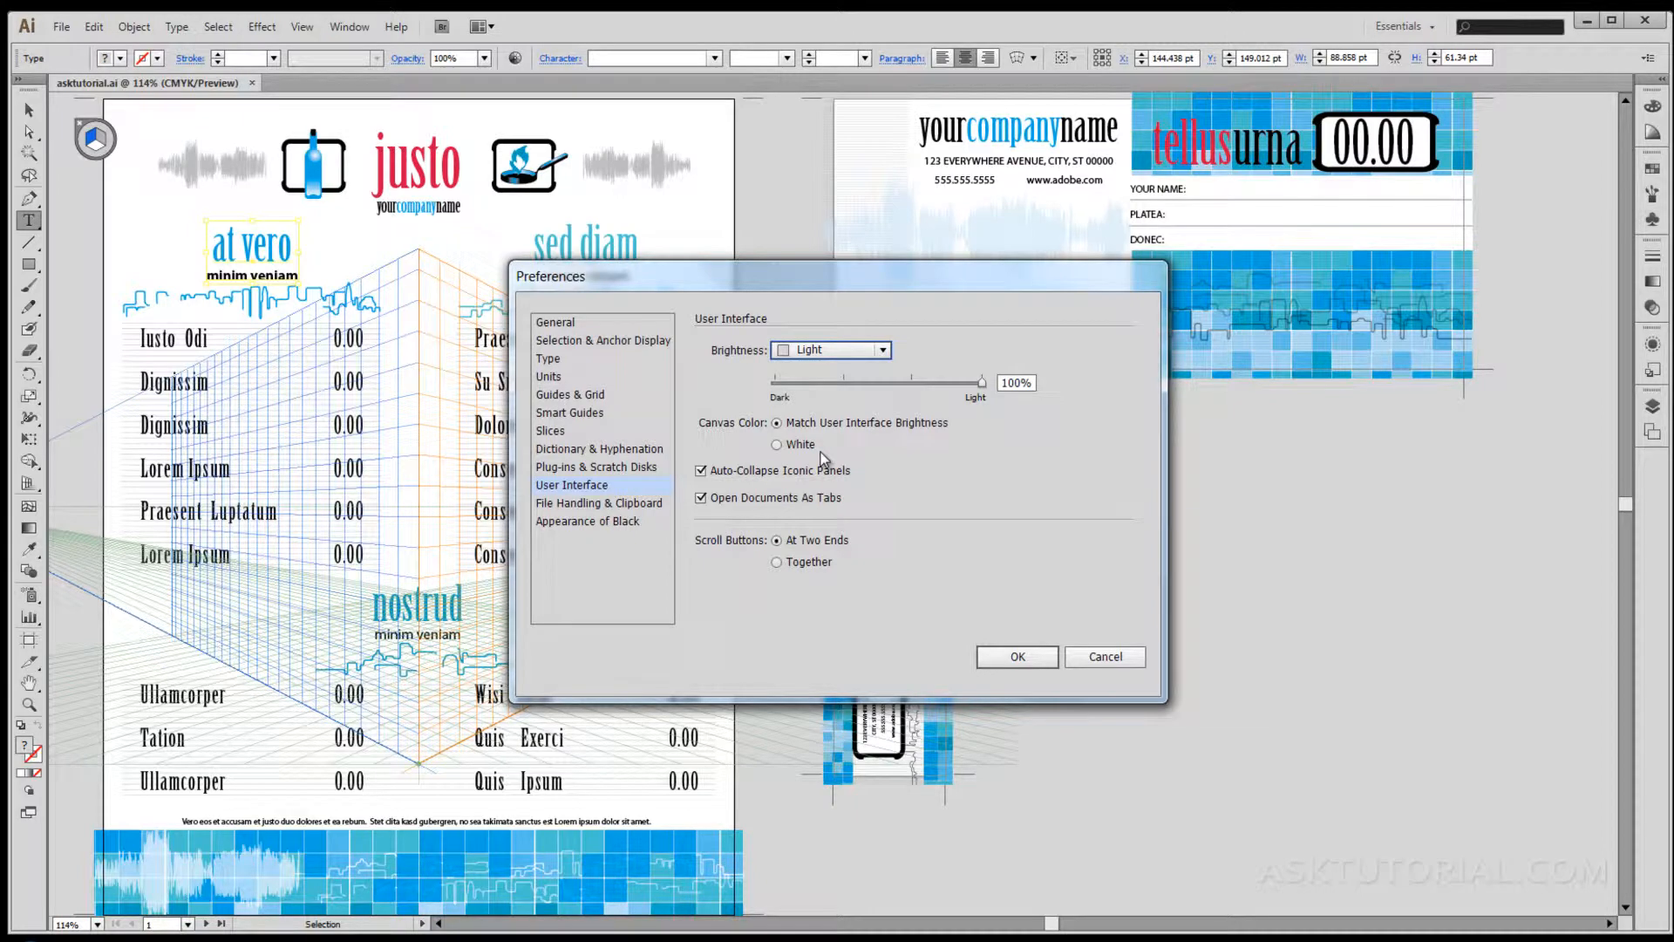
pyautogui.click(884, 350)
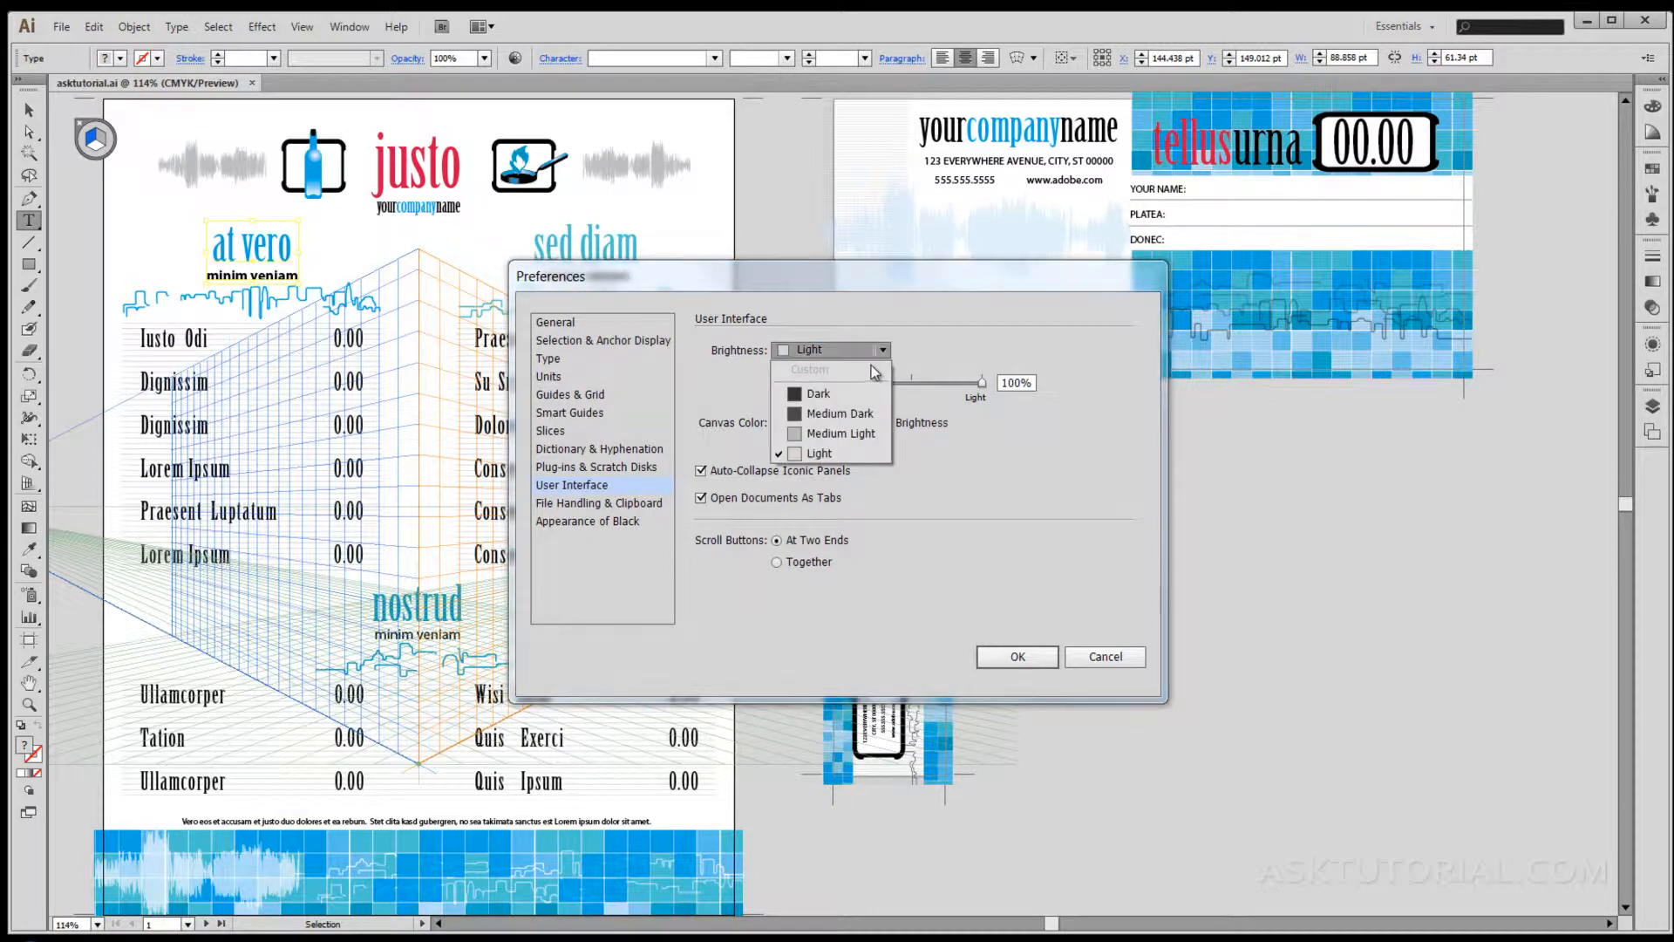
pyautogui.click(949, 349)
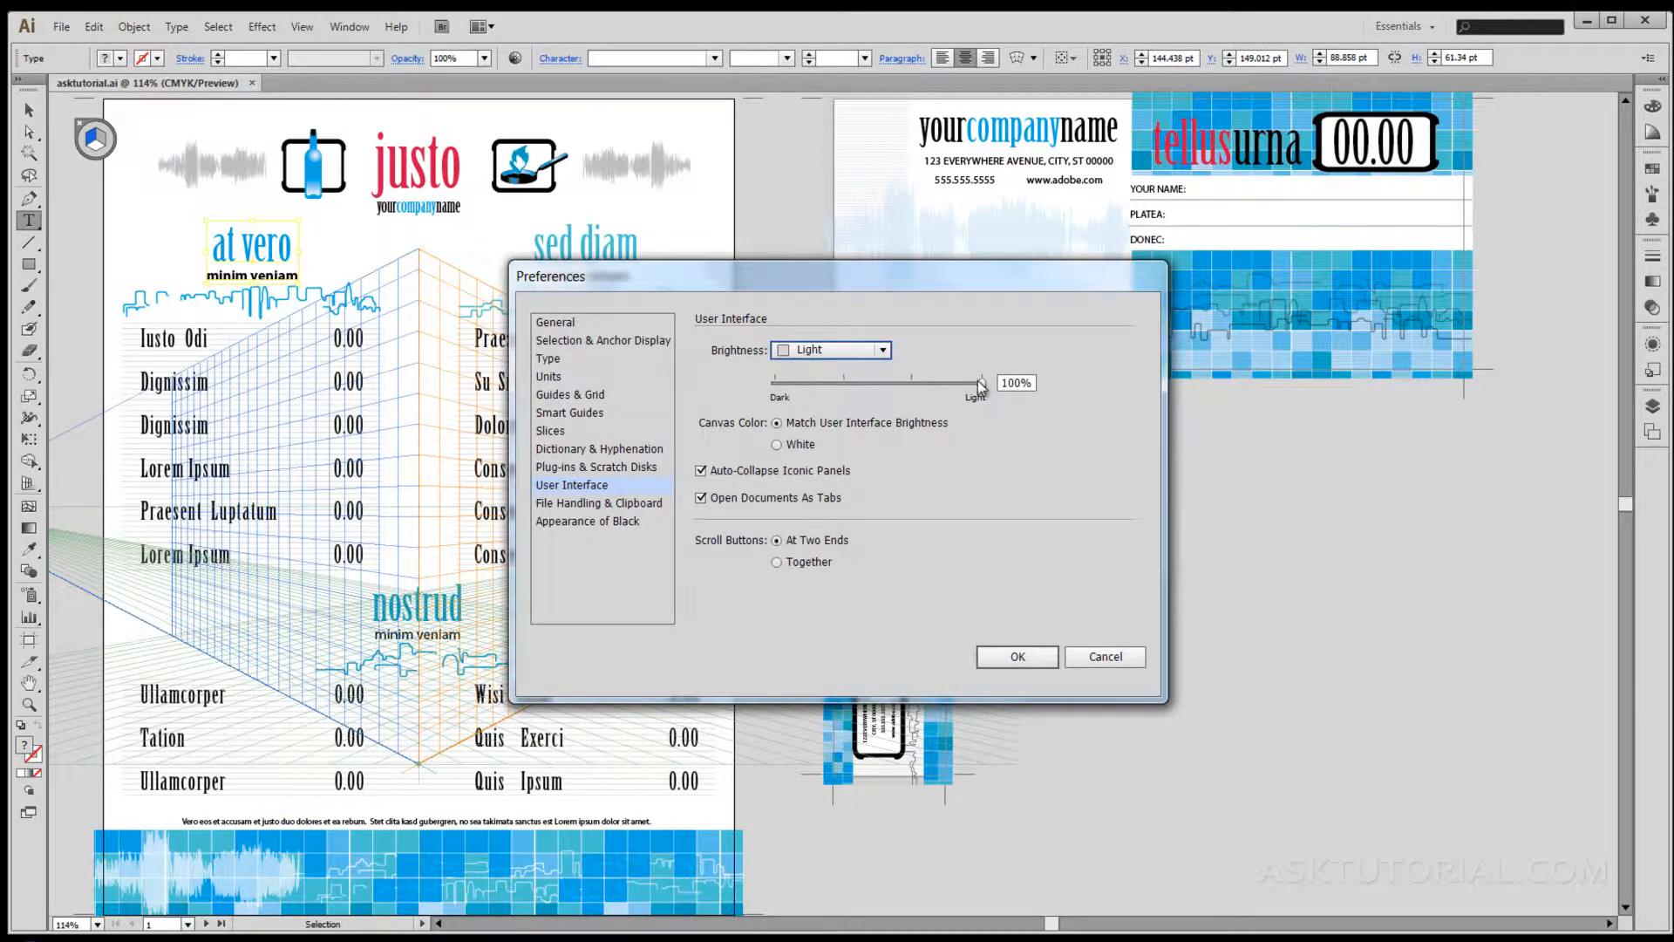
# Set a custom interface brightness of 50%, try a white canvas color, and apply Match User Interface Brightness instead.
pyautogui.moveTo(982, 383); pyautogui.dragTo(879, 386)
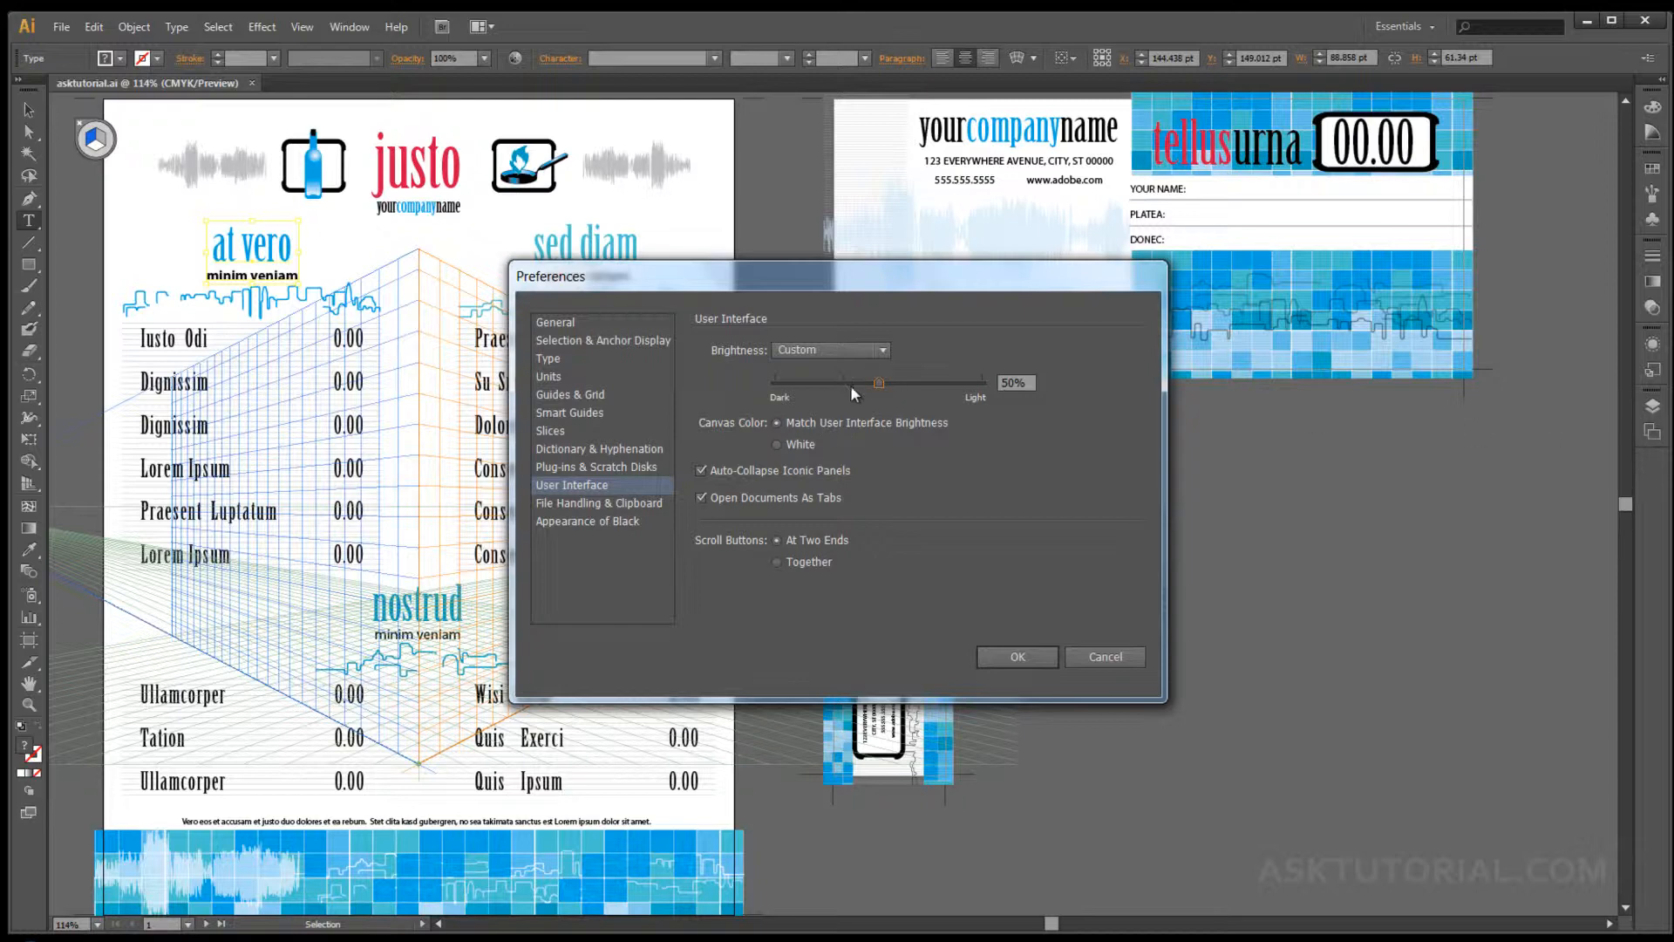
pyautogui.click(777, 444)
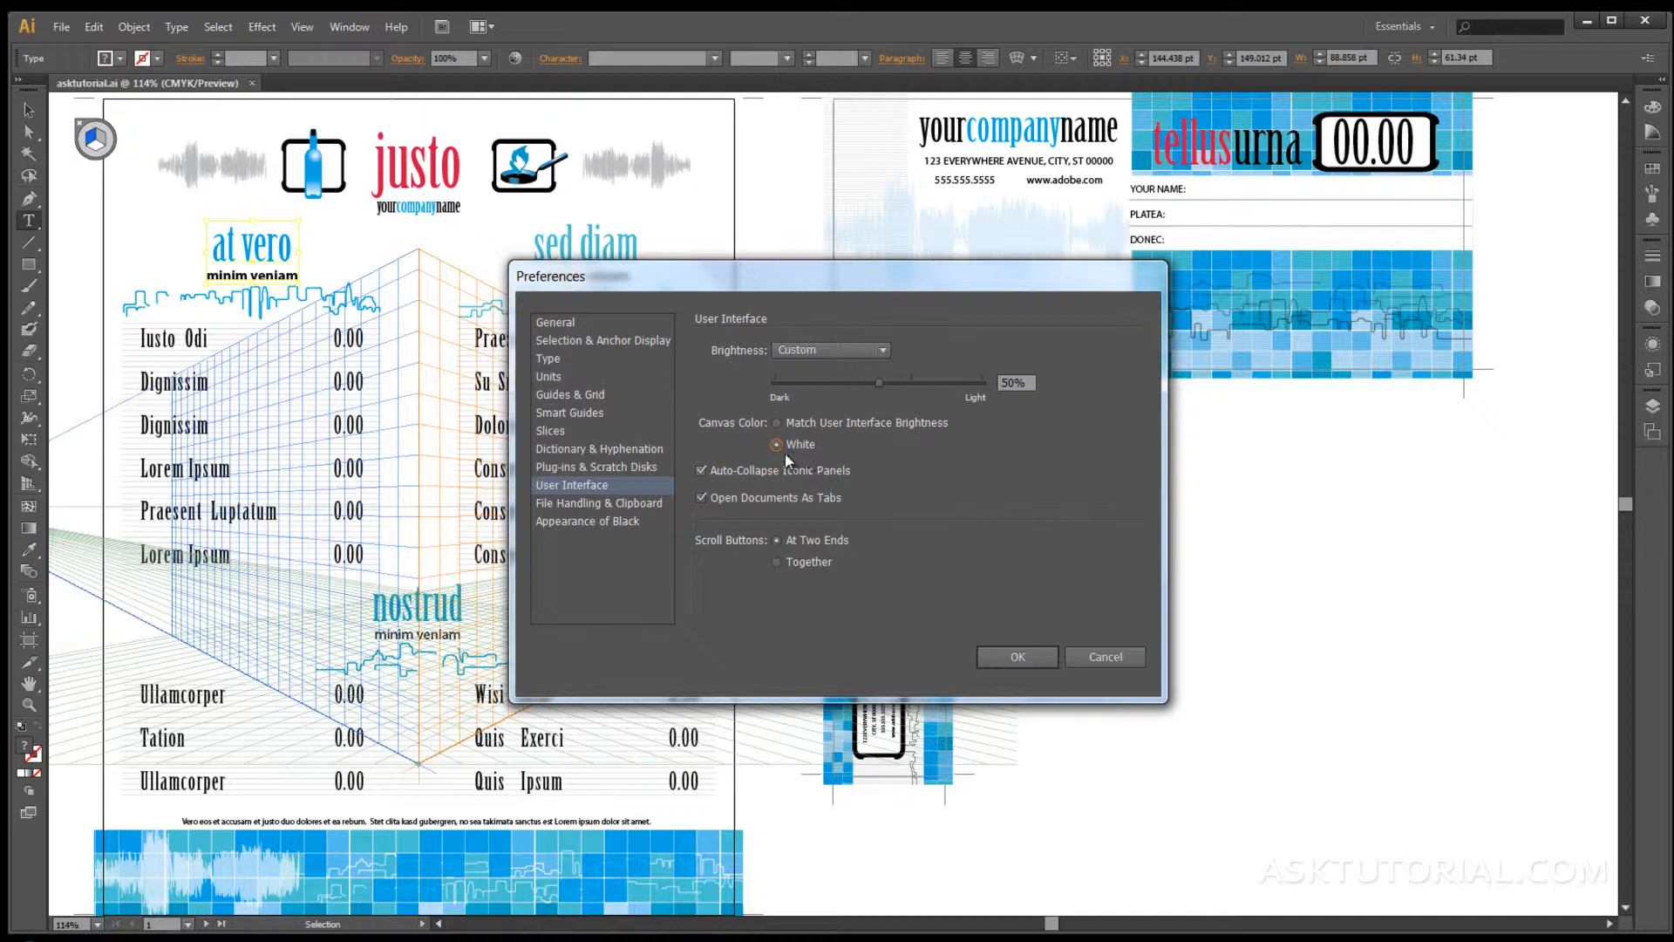
pyautogui.click(777, 422)
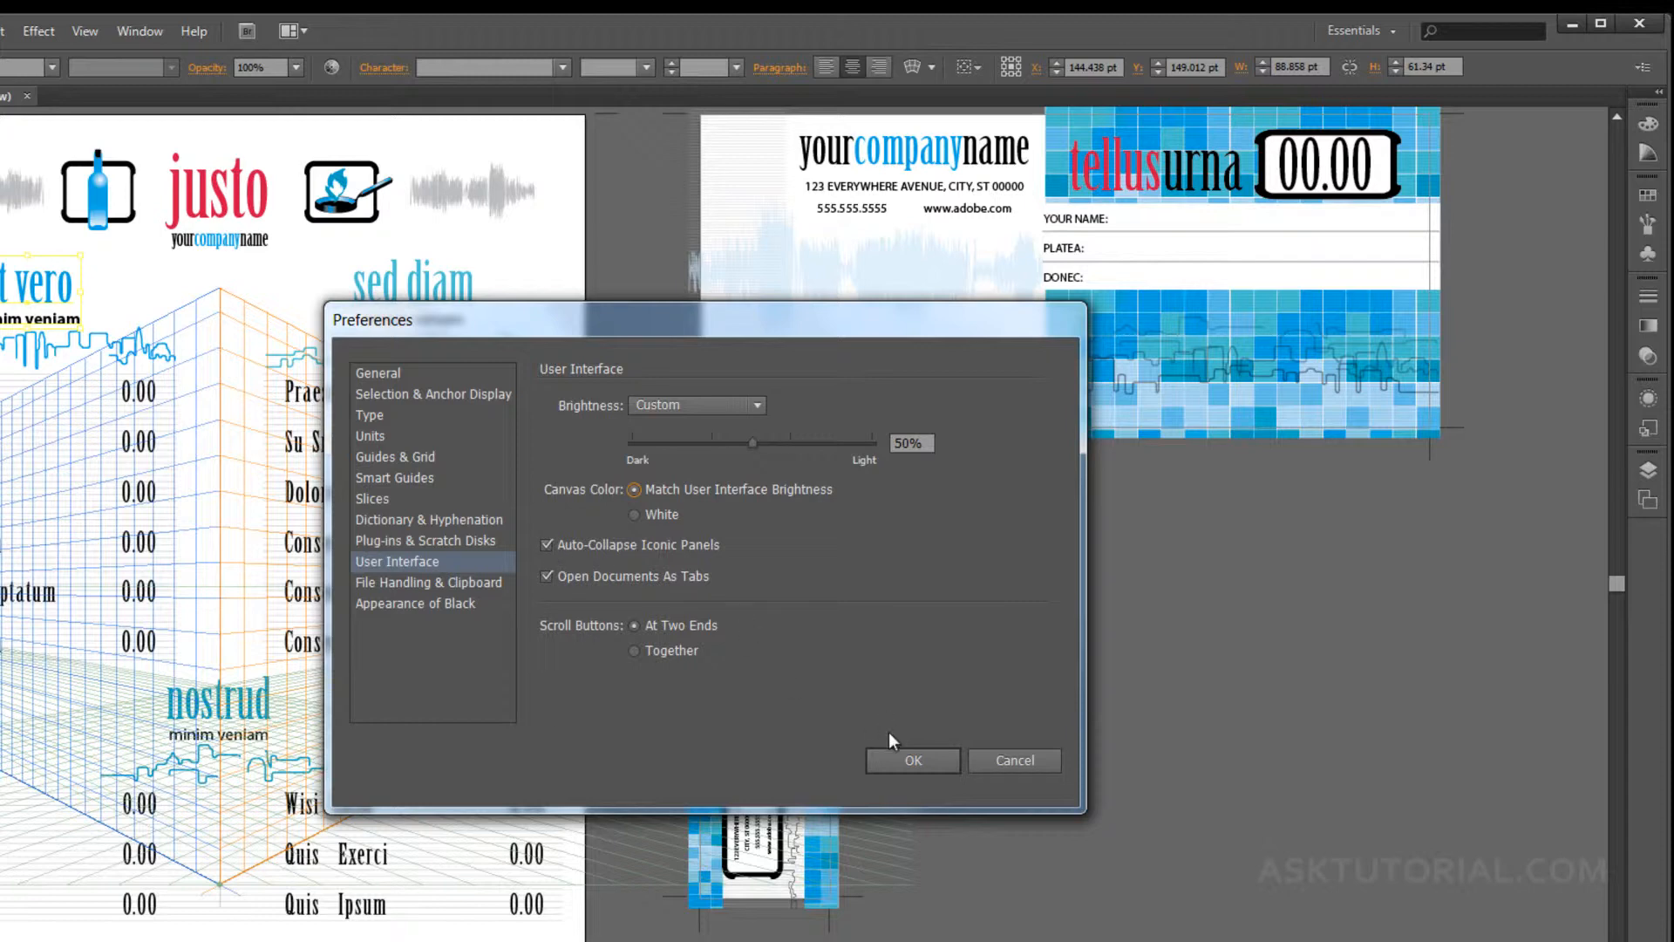
pyautogui.click(902, 757)
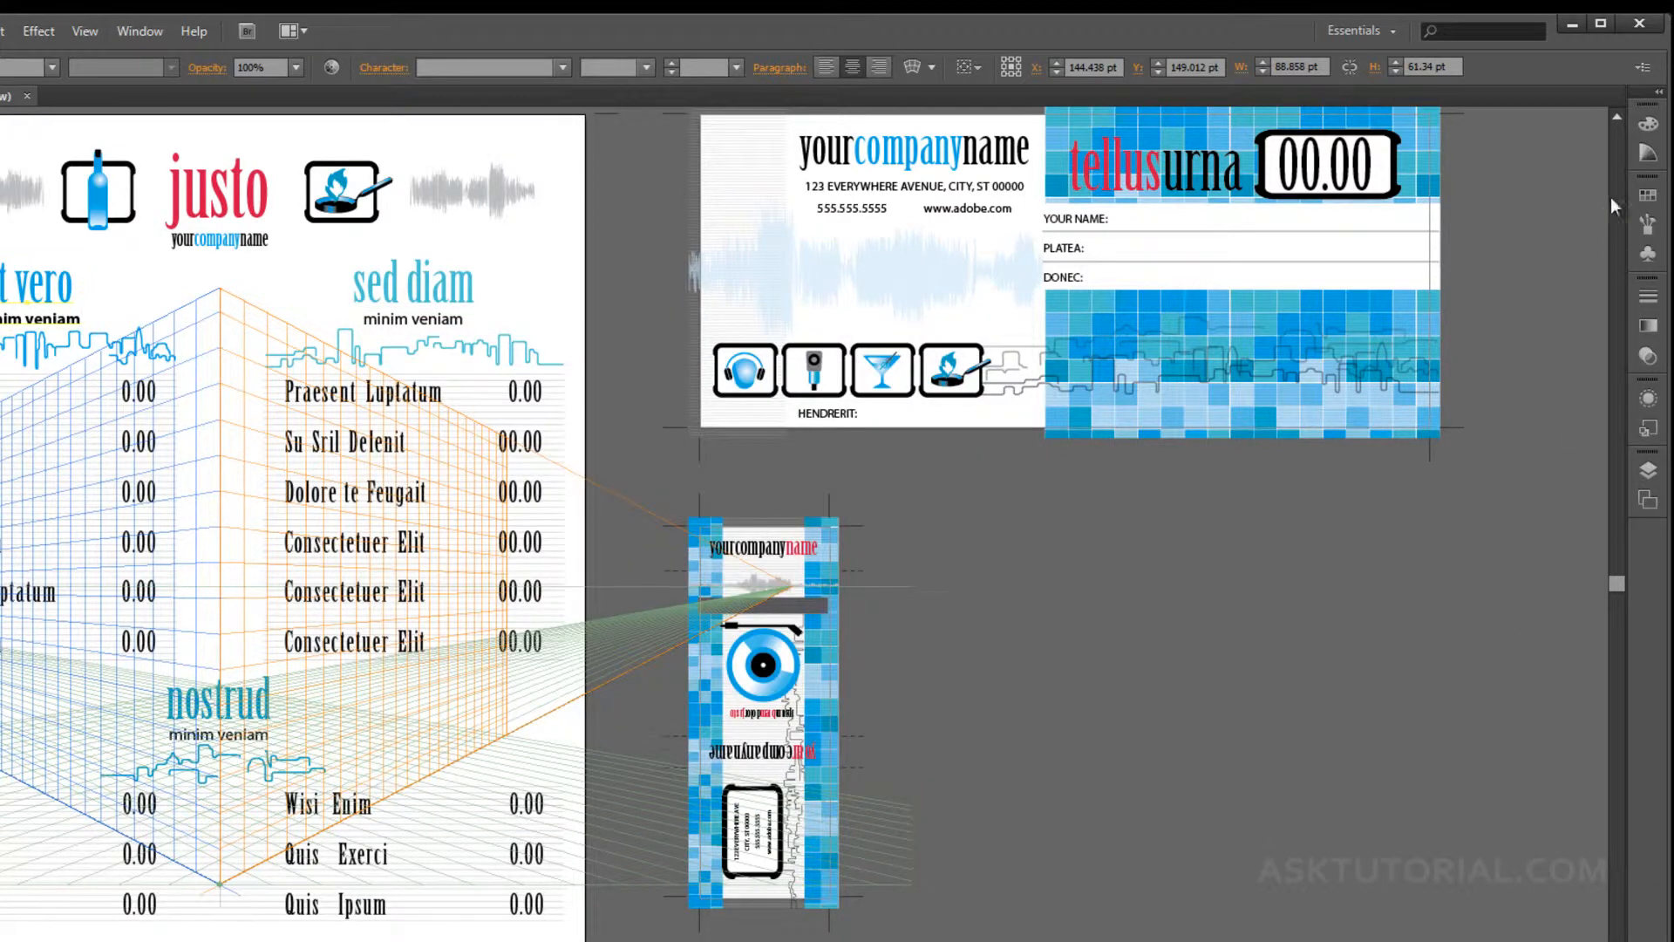
# Test auto-collapse by expanding the Color and Color Guide panels and returning to the canvas, ending with the Selection tool active.
pyautogui.click(1648, 127)
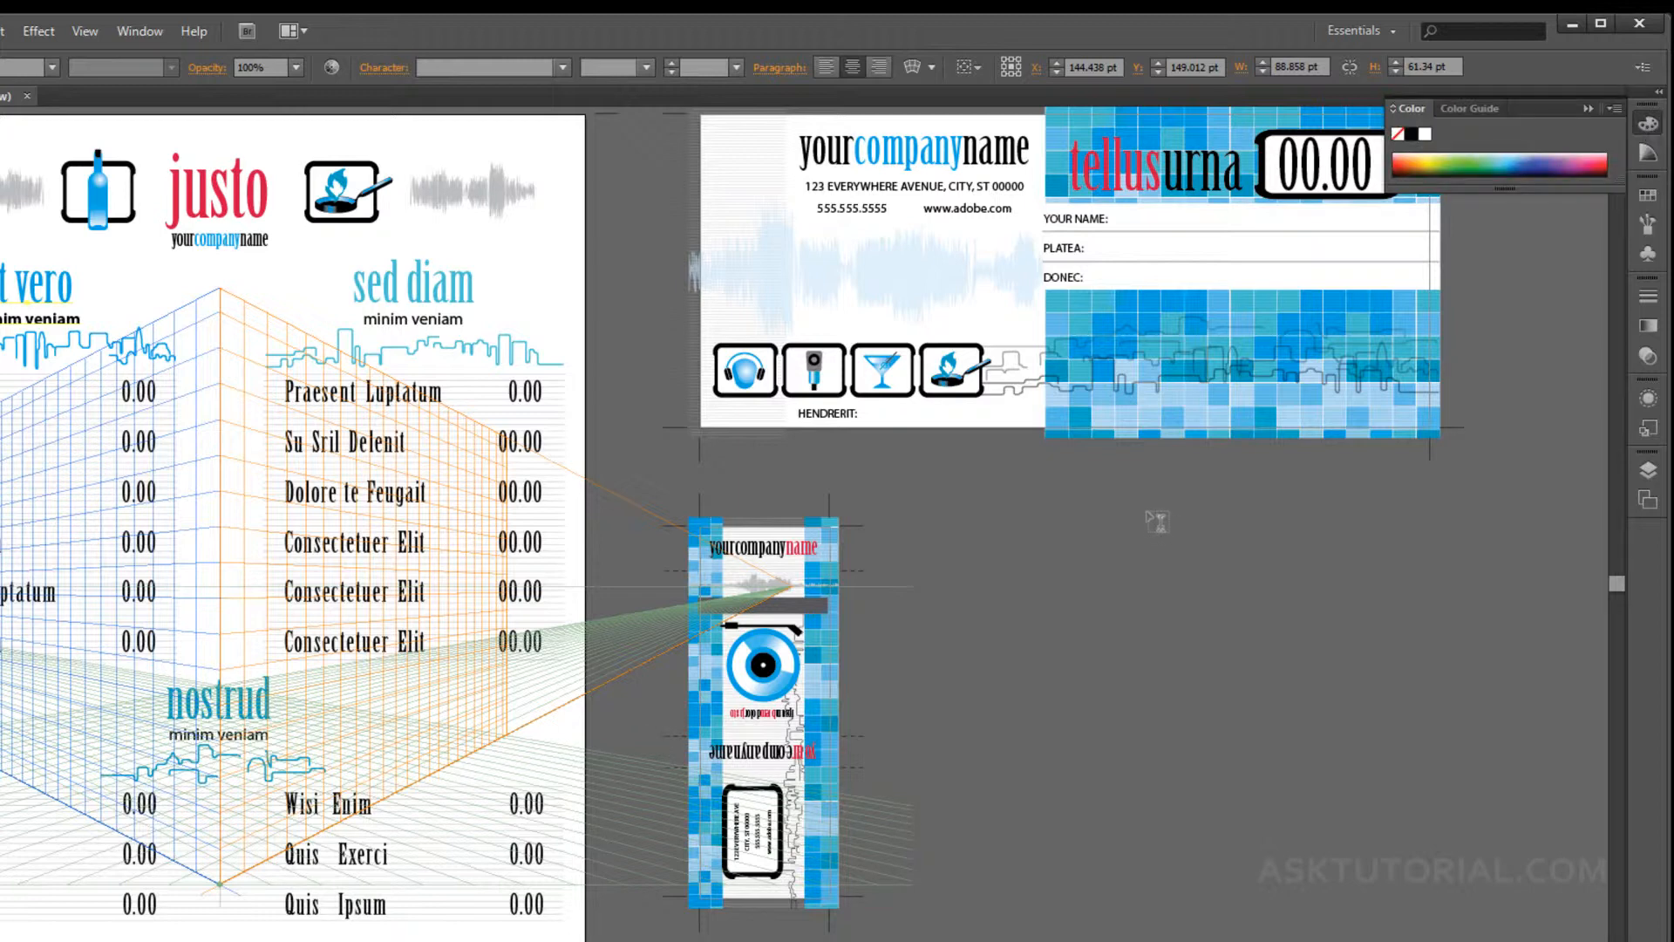
pyautogui.click(1138, 505)
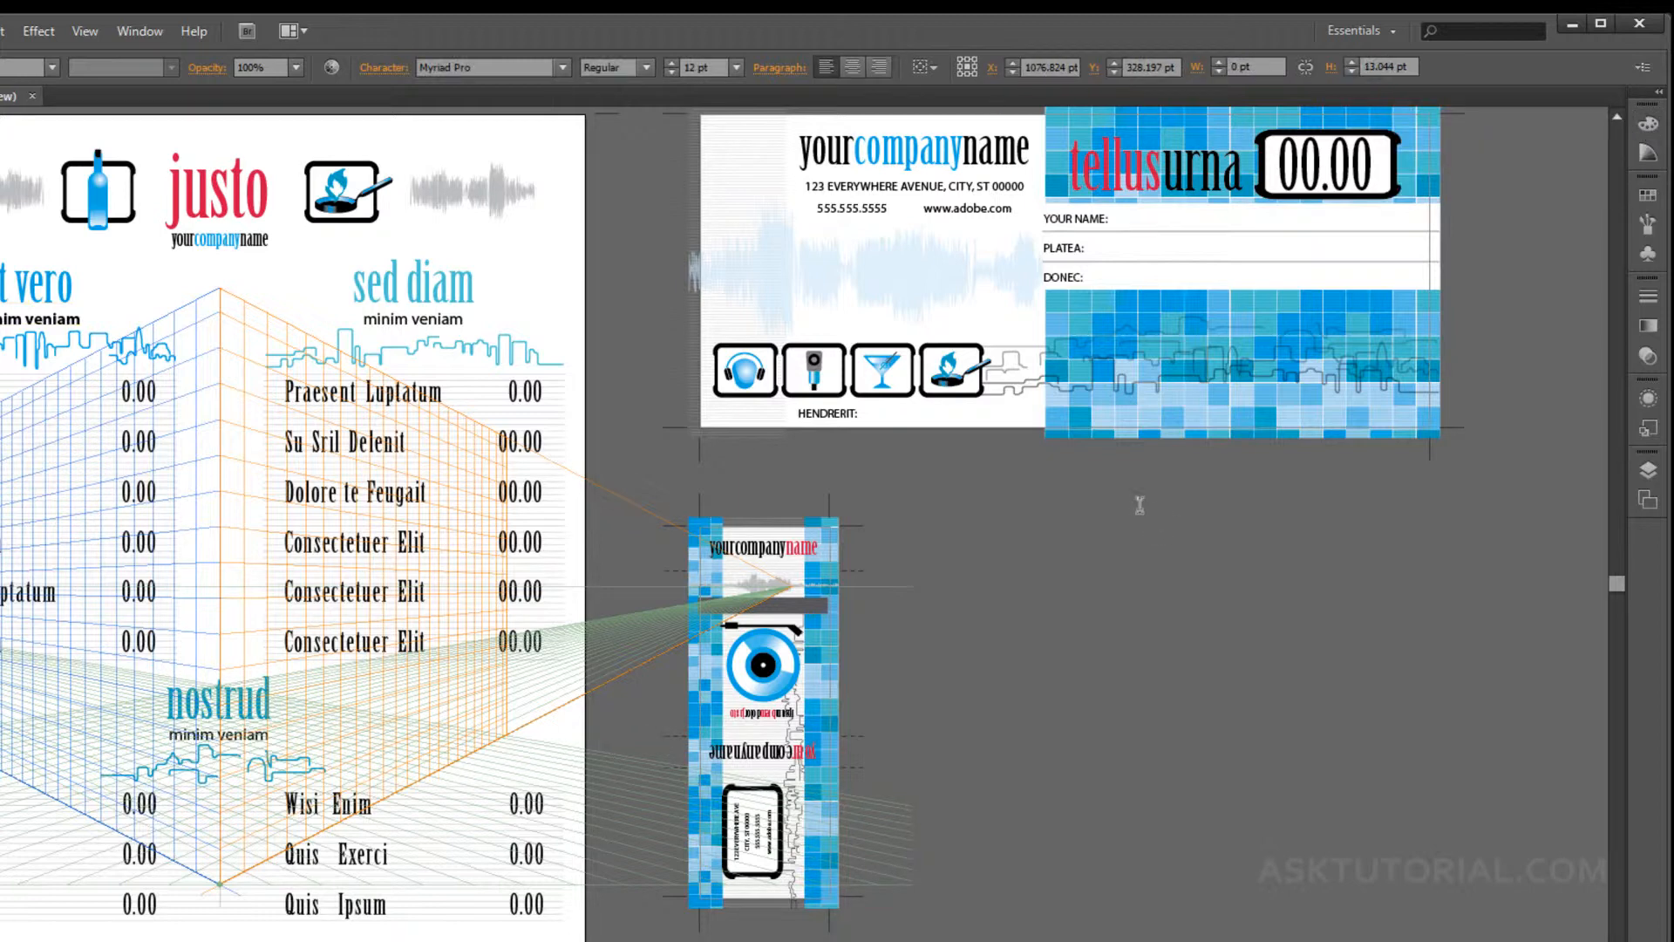
pyautogui.click(1648, 154)
pyautogui.click(1191, 493)
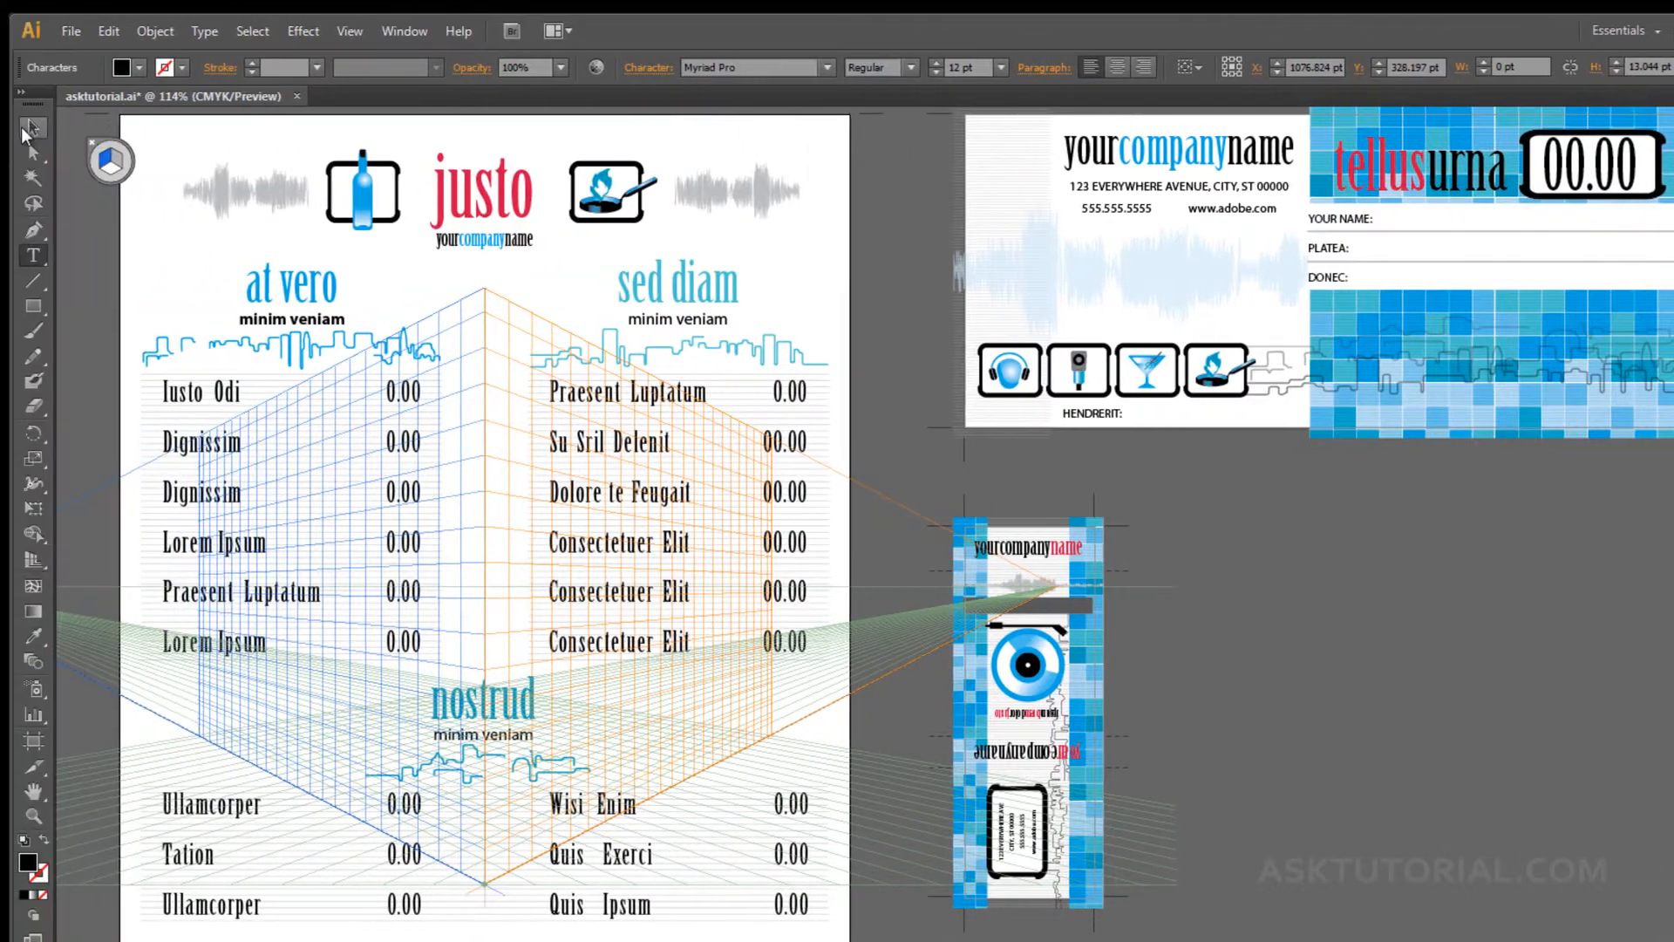
pyautogui.click(29, 129)
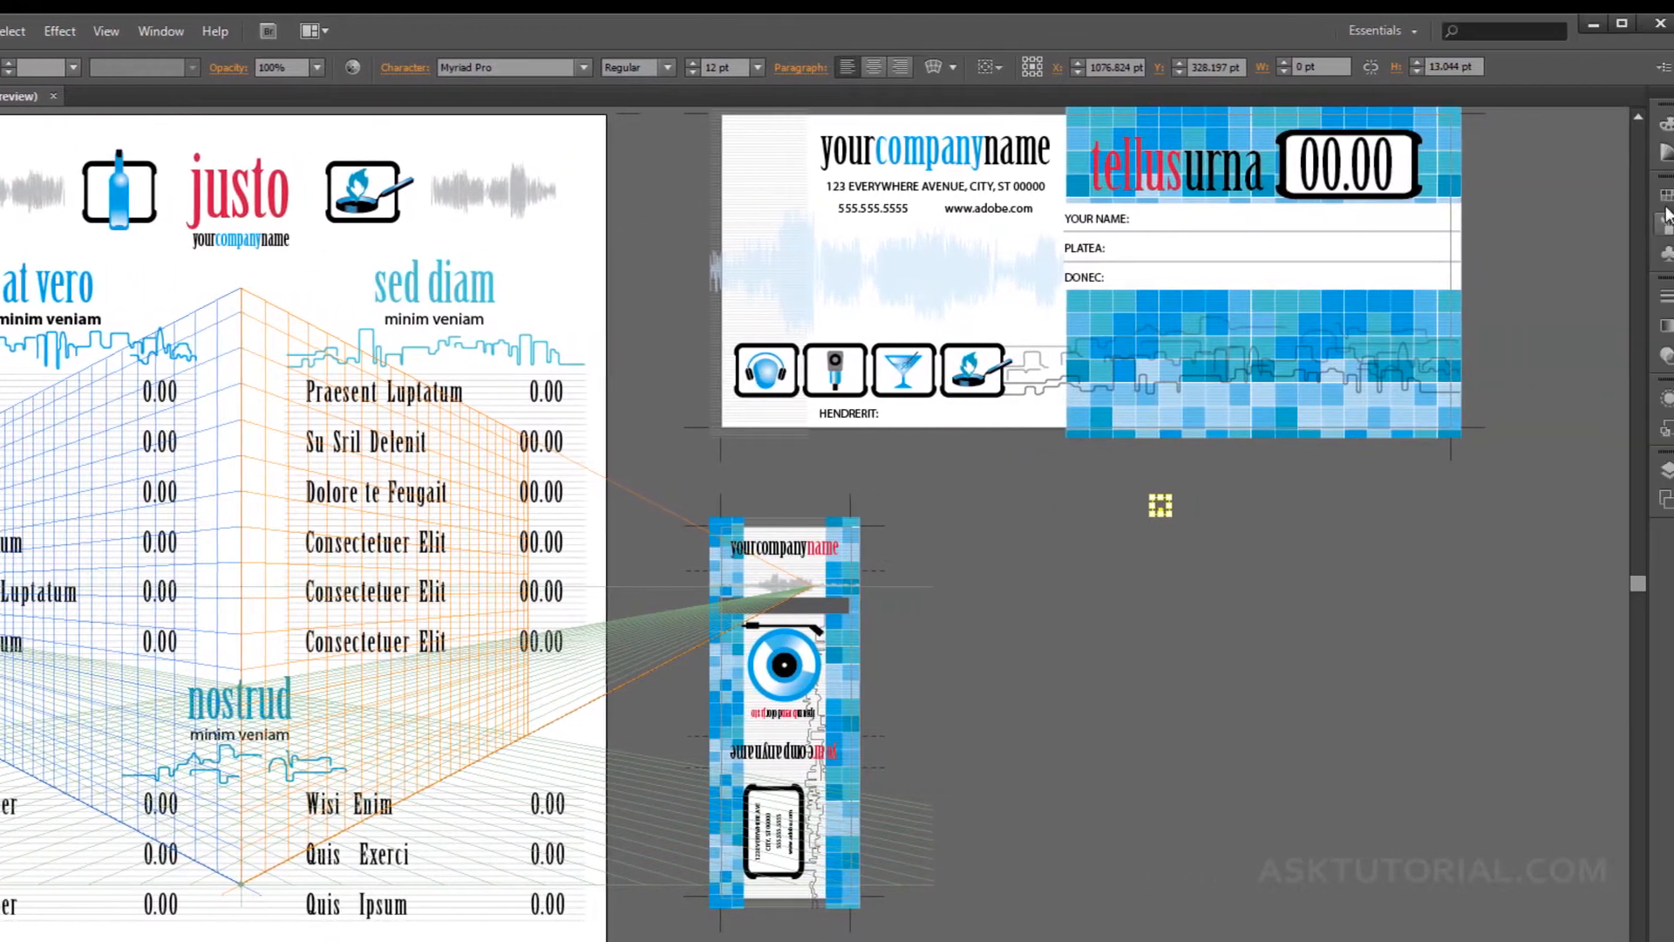
# Expand the Swatches, Gradient, Appearance and Graphic Styles panels one by one, returning to the canvas after each to check auto-collapse.
pyautogui.click(1647, 197)
pyautogui.click(1517, 460)
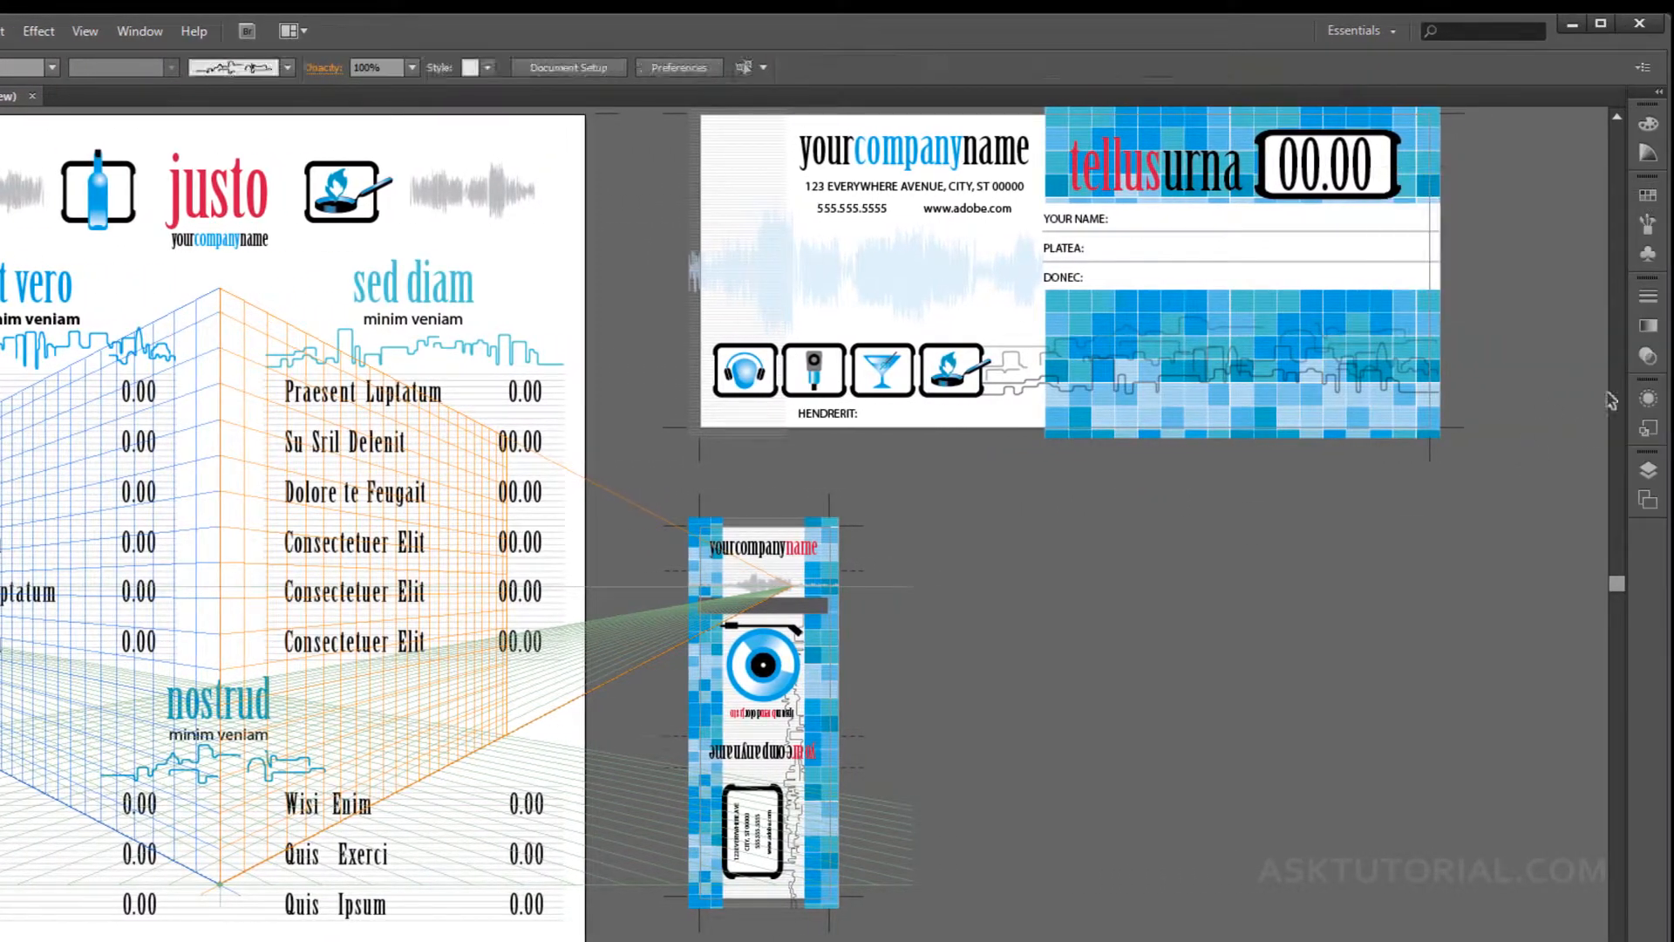
pyautogui.click(1644, 331)
pyautogui.click(1353, 682)
pyautogui.click(1650, 400)
pyautogui.click(1406, 630)
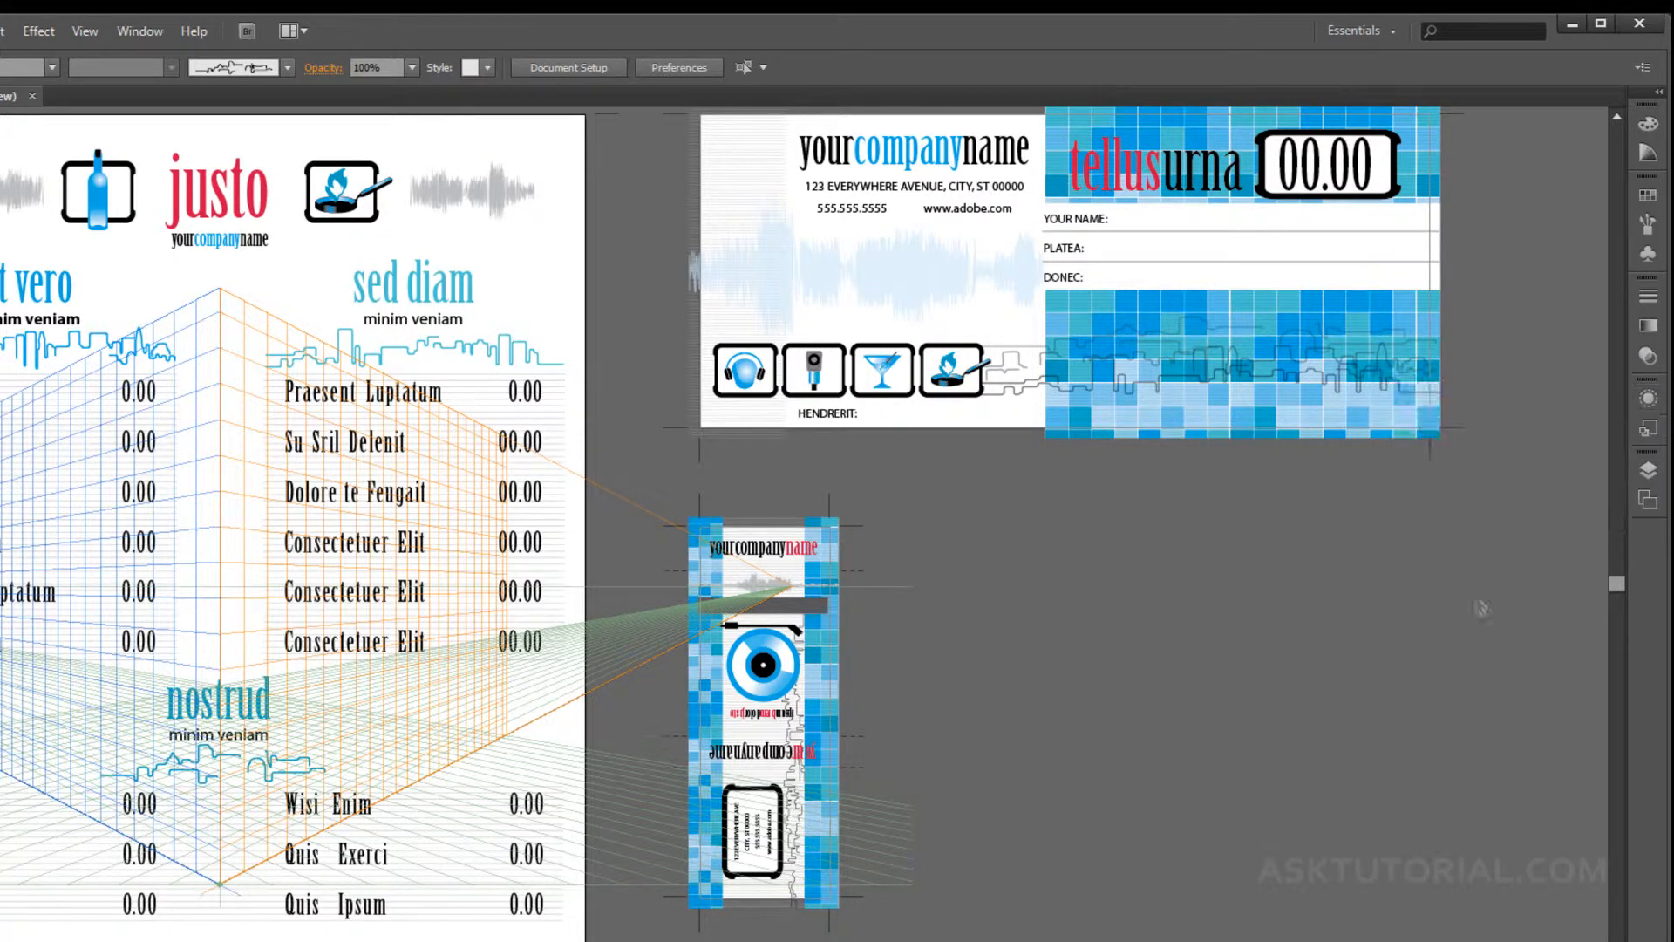
pyautogui.click(1648, 428)
pyautogui.click(1268, 652)
# Turn off Auto-Collapse Iconic Panels in the User Interface preferences and expand the Color Guide panel to test it.
pyautogui.hotkey('ctrl', 'k')
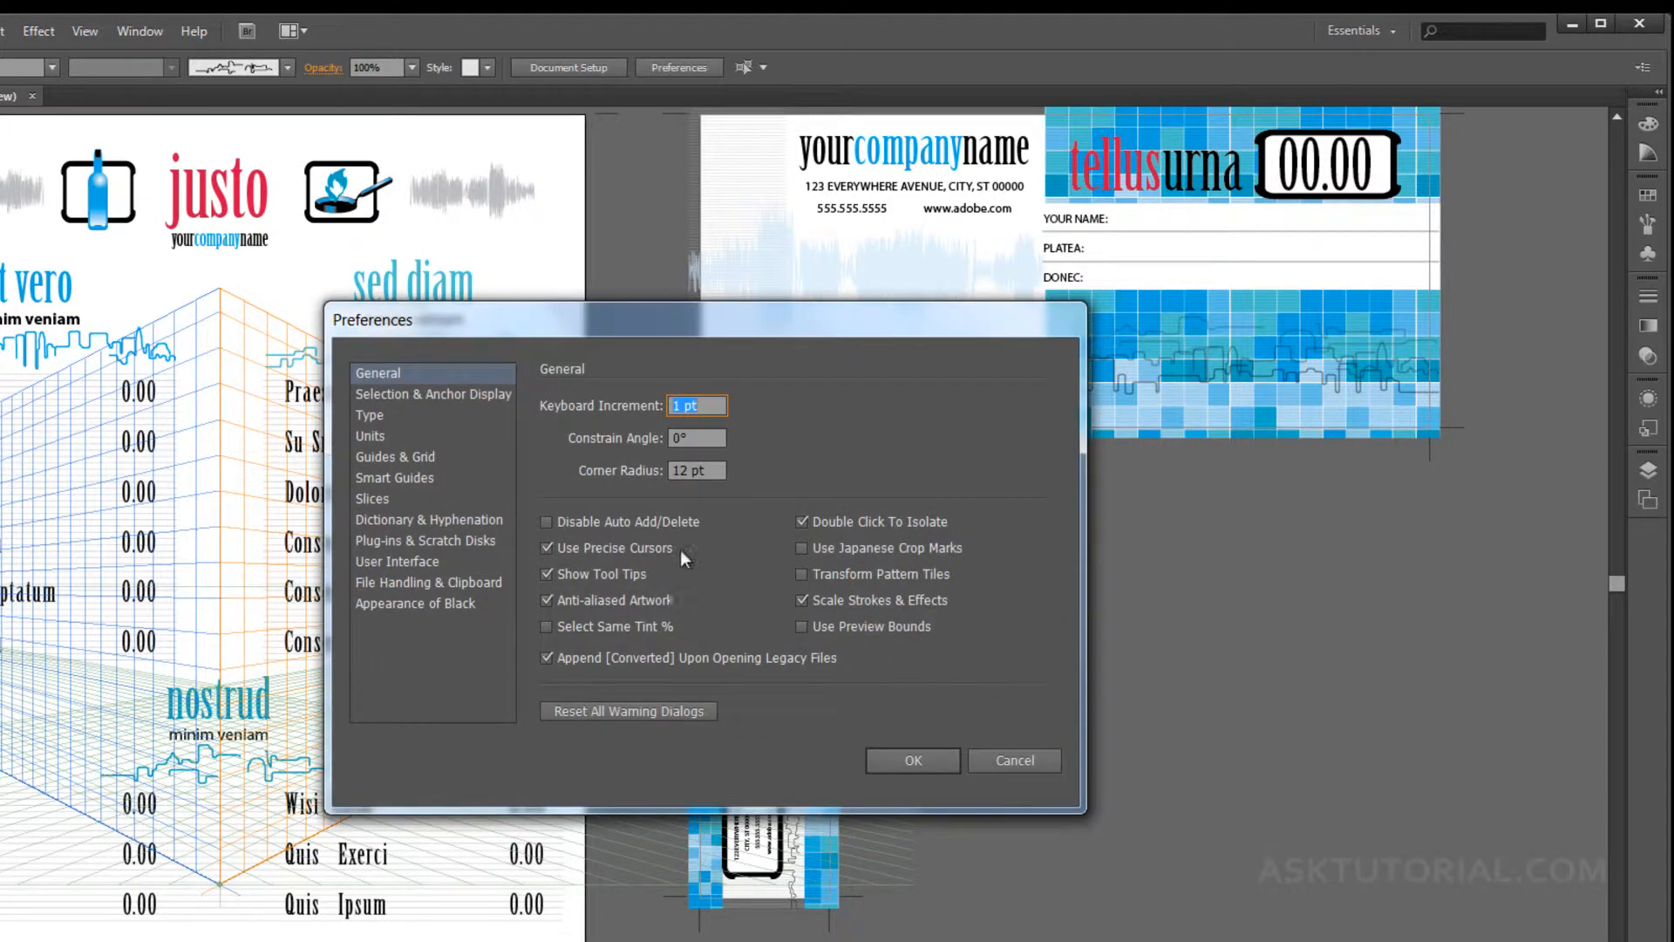
pyautogui.click(398, 562)
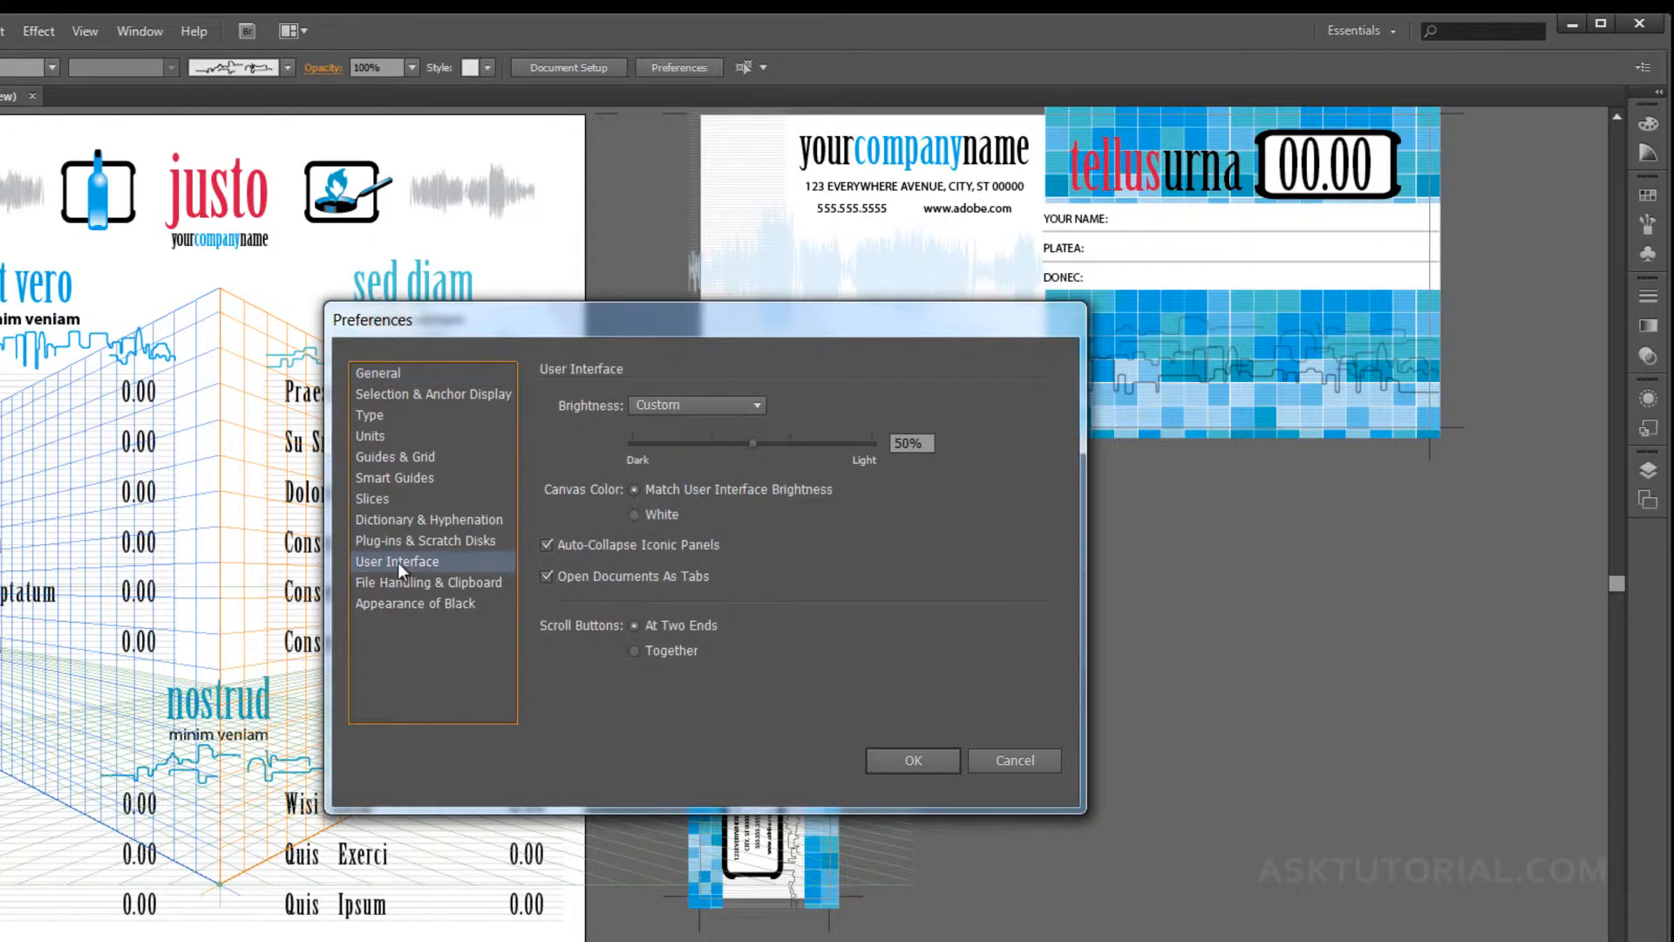
pyautogui.click(547, 544)
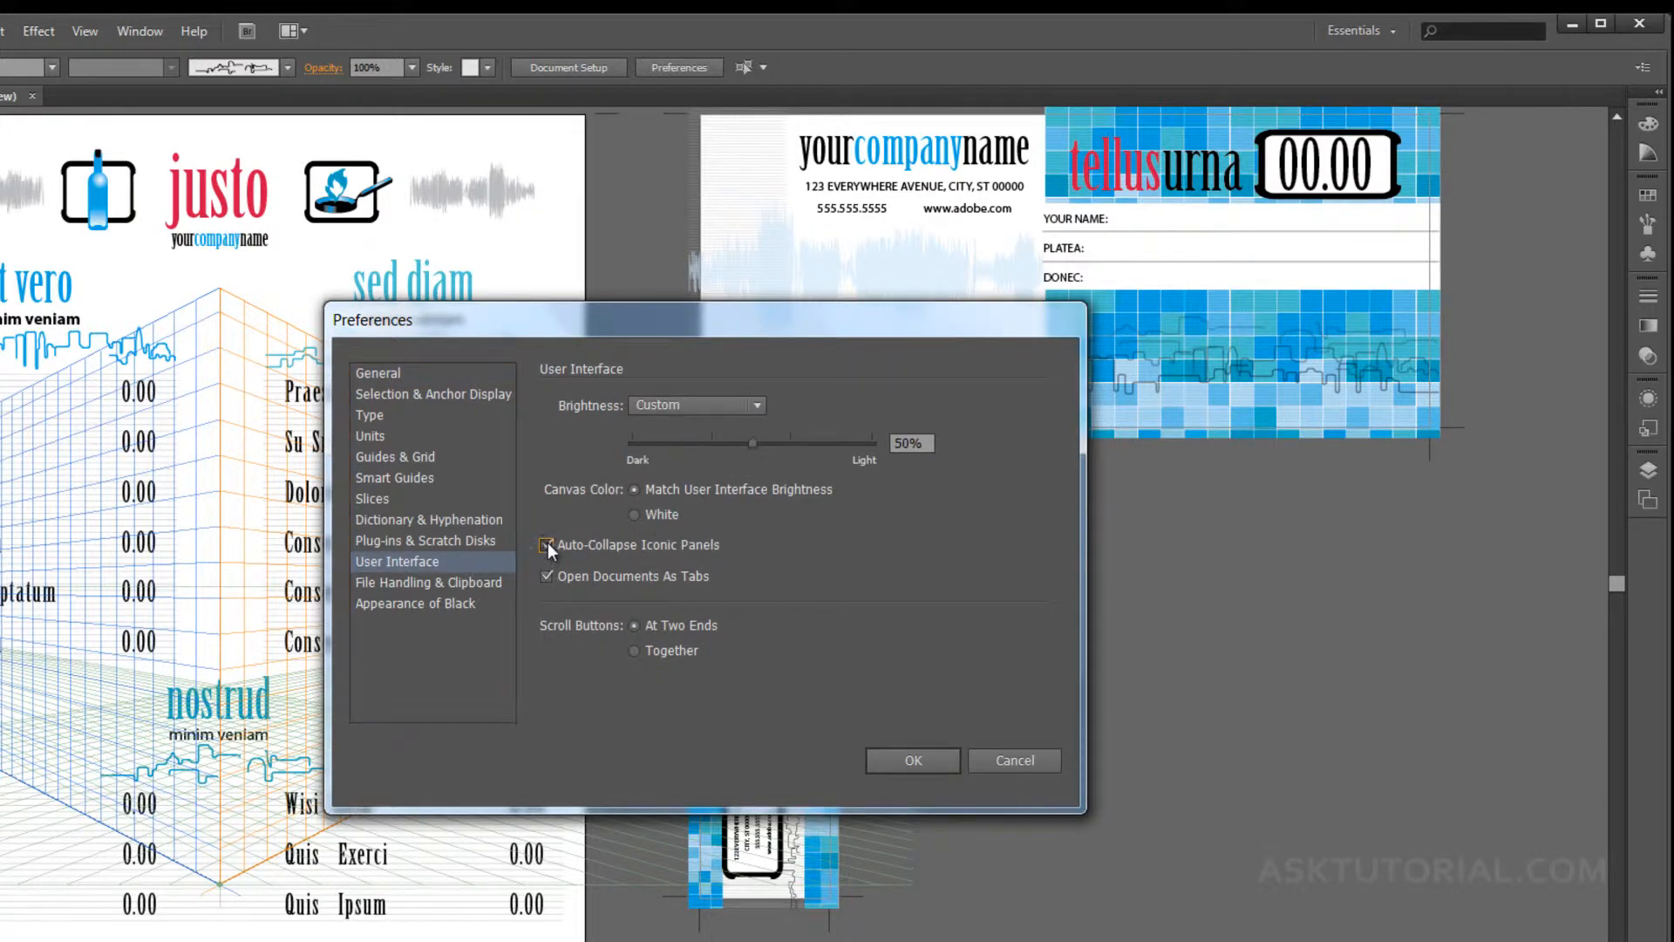
pyautogui.click(937, 761)
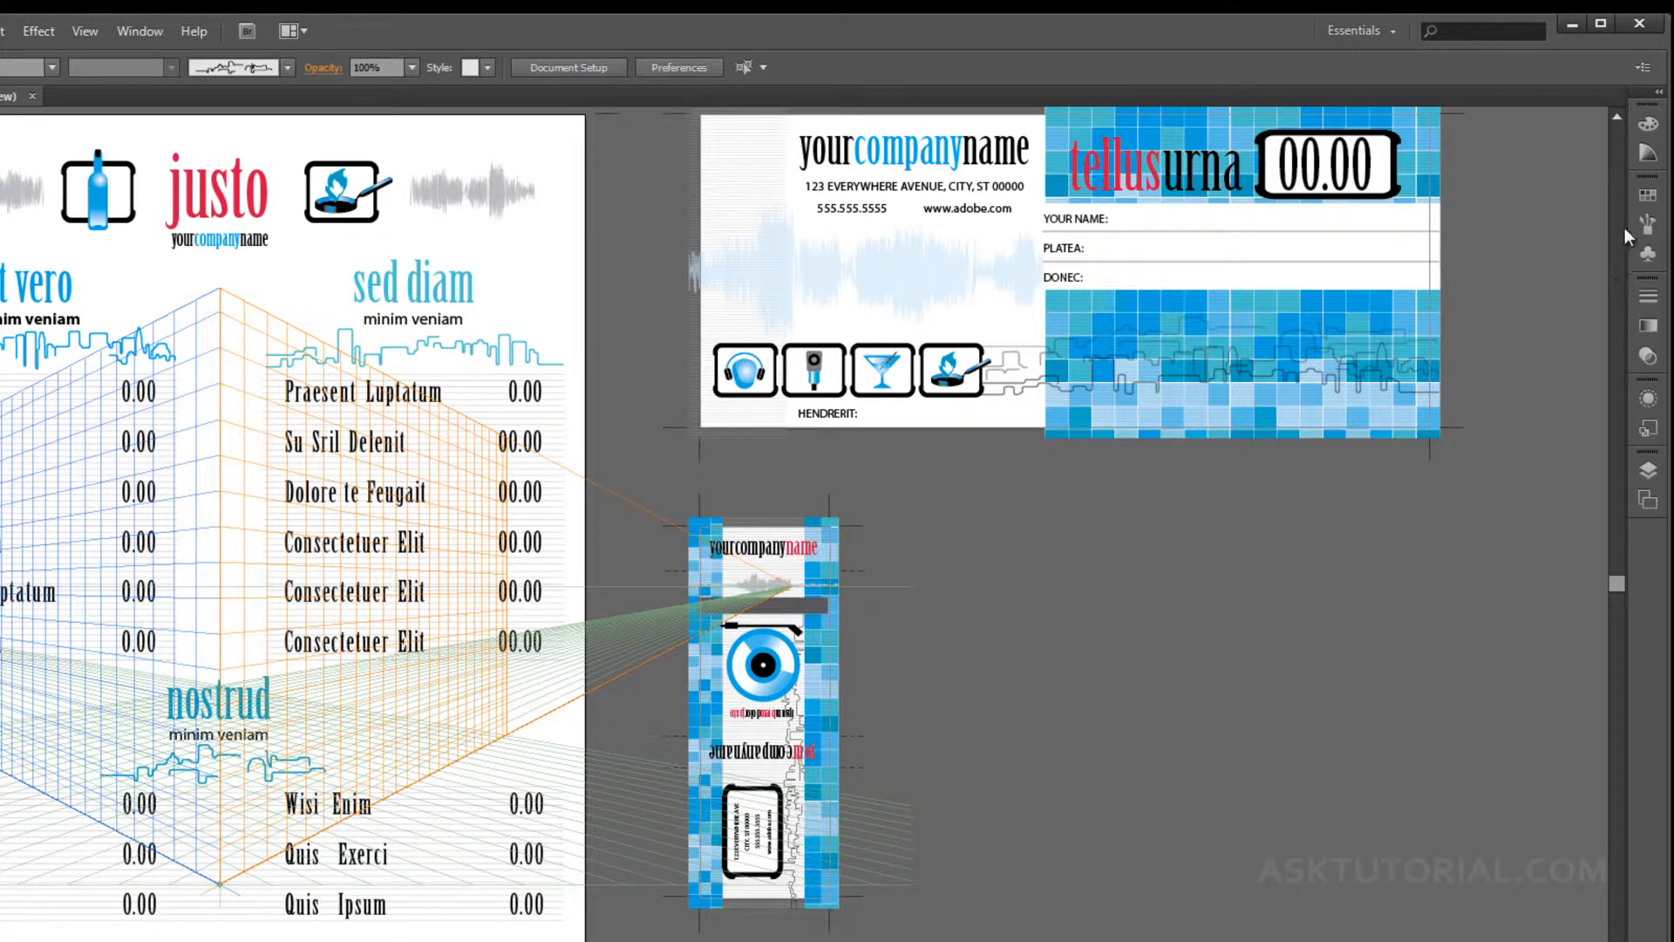
pyautogui.click(1648, 155)
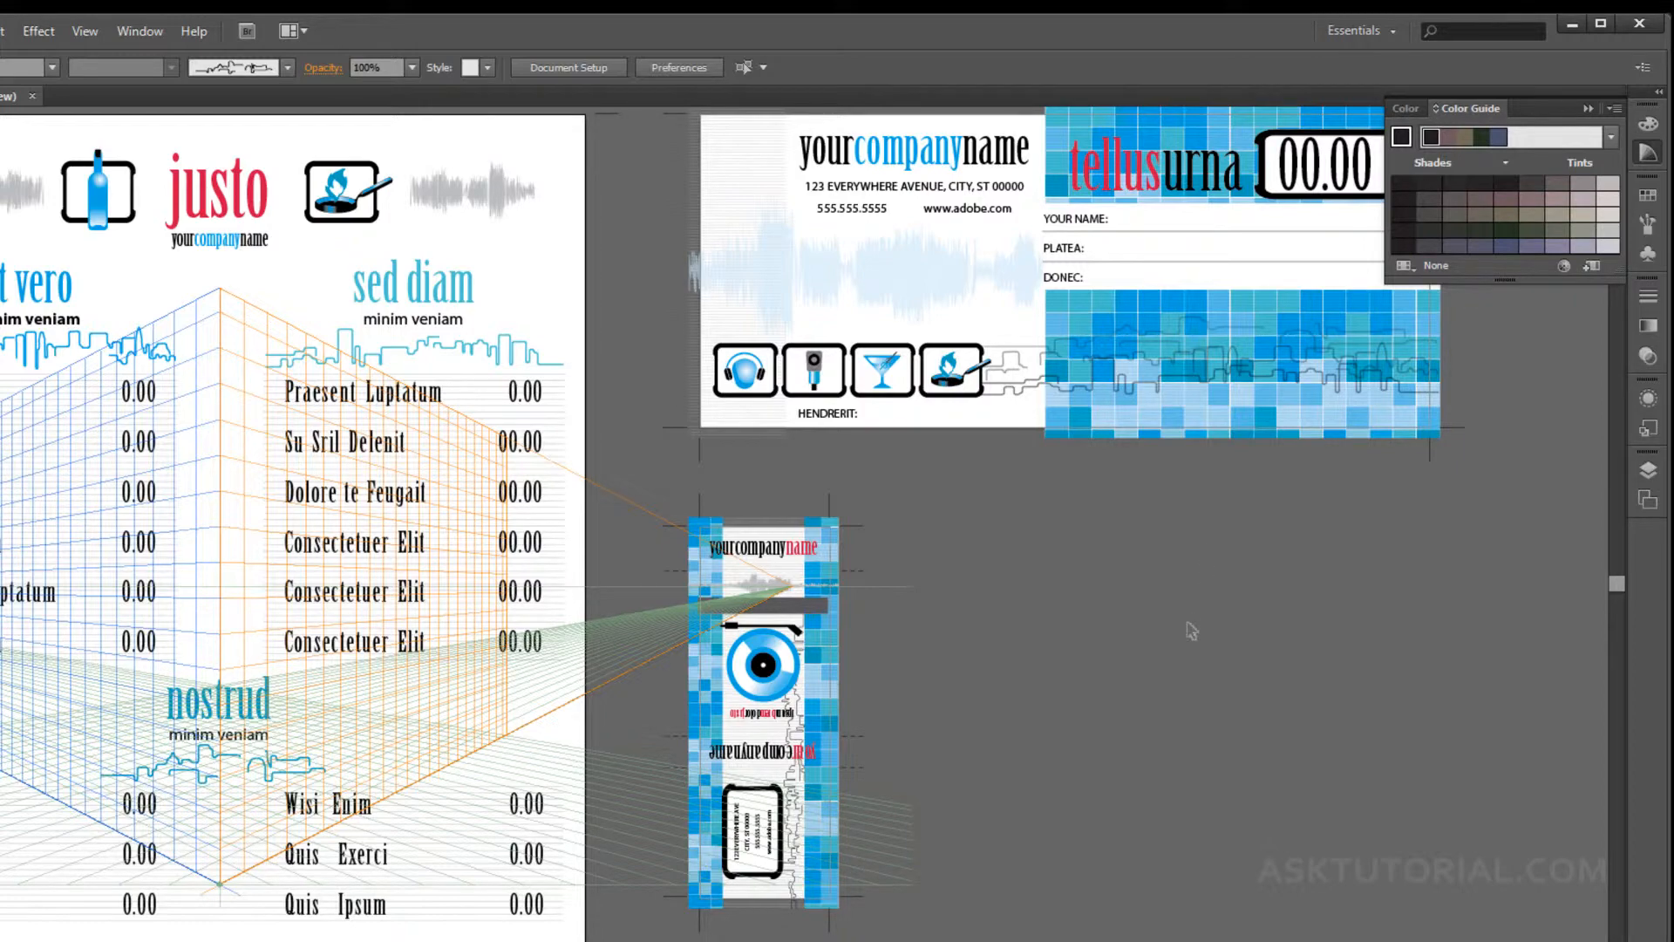
pyautogui.hotkey('ctrl', 'k')
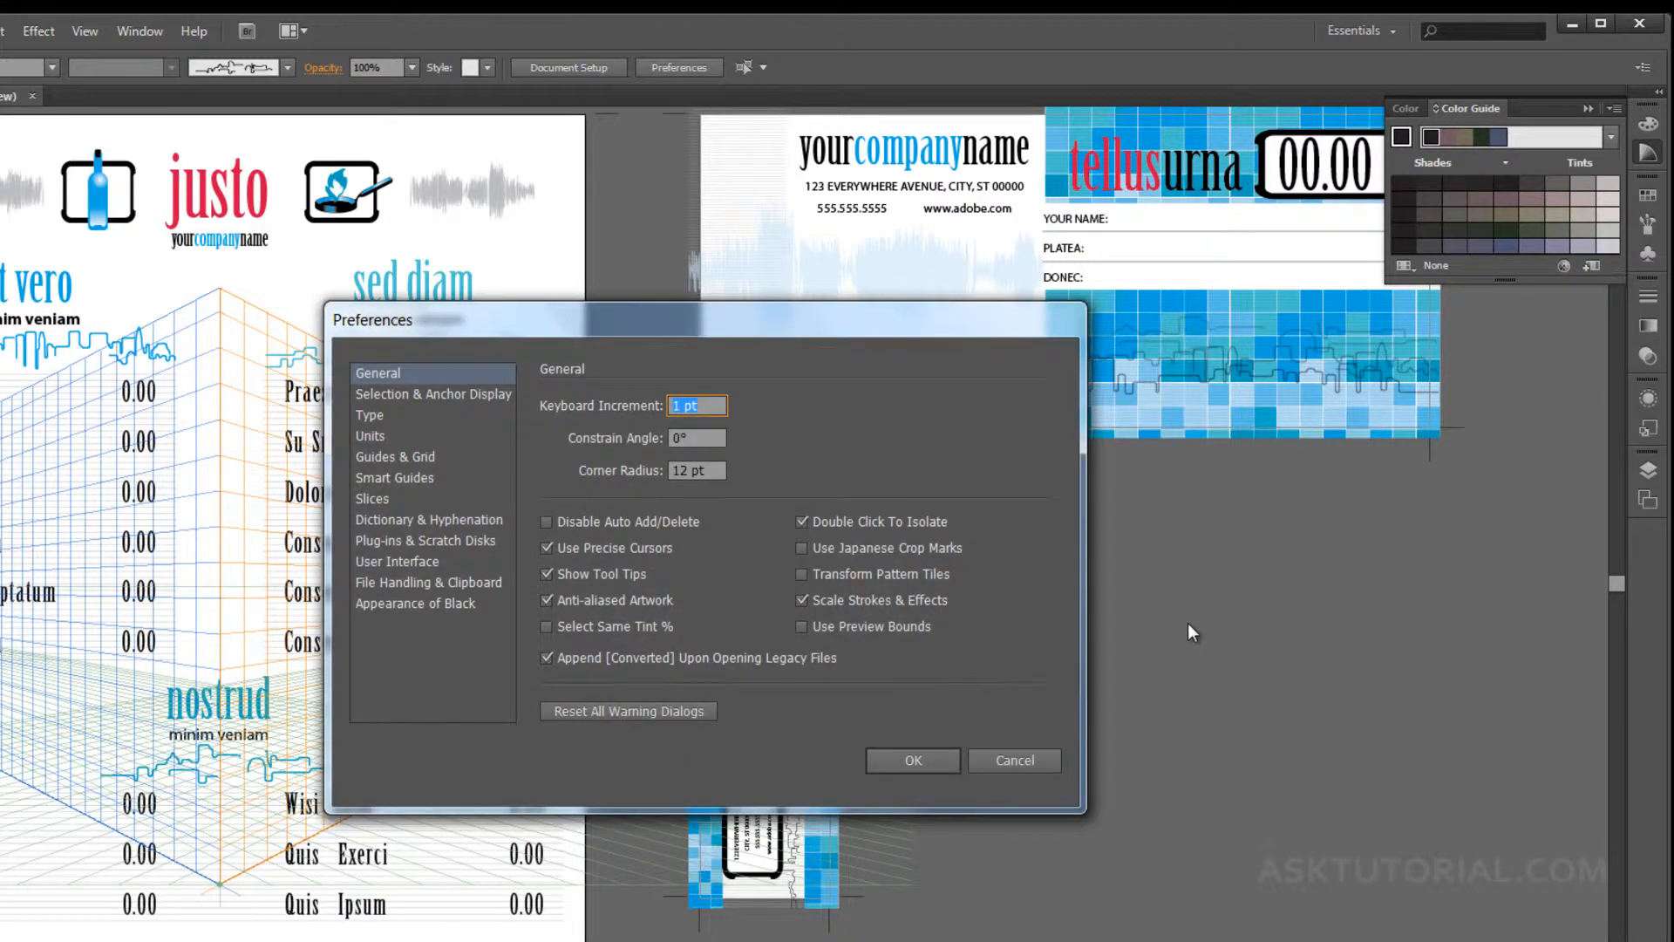
pyautogui.click(394, 562)
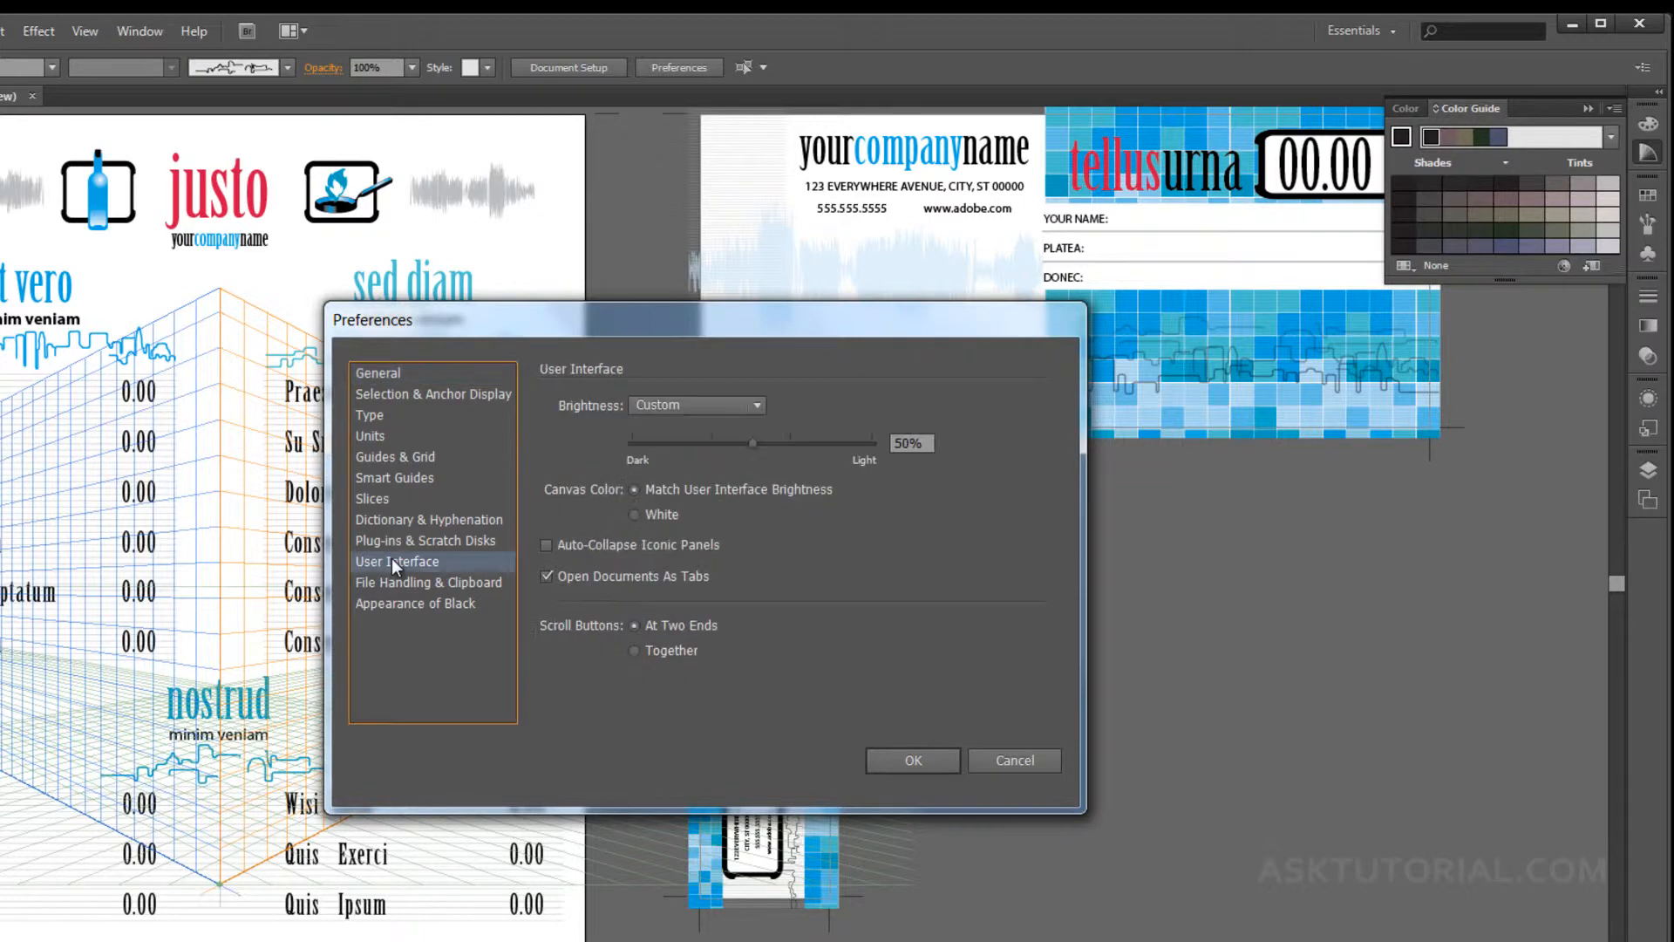
pyautogui.click(545, 544)
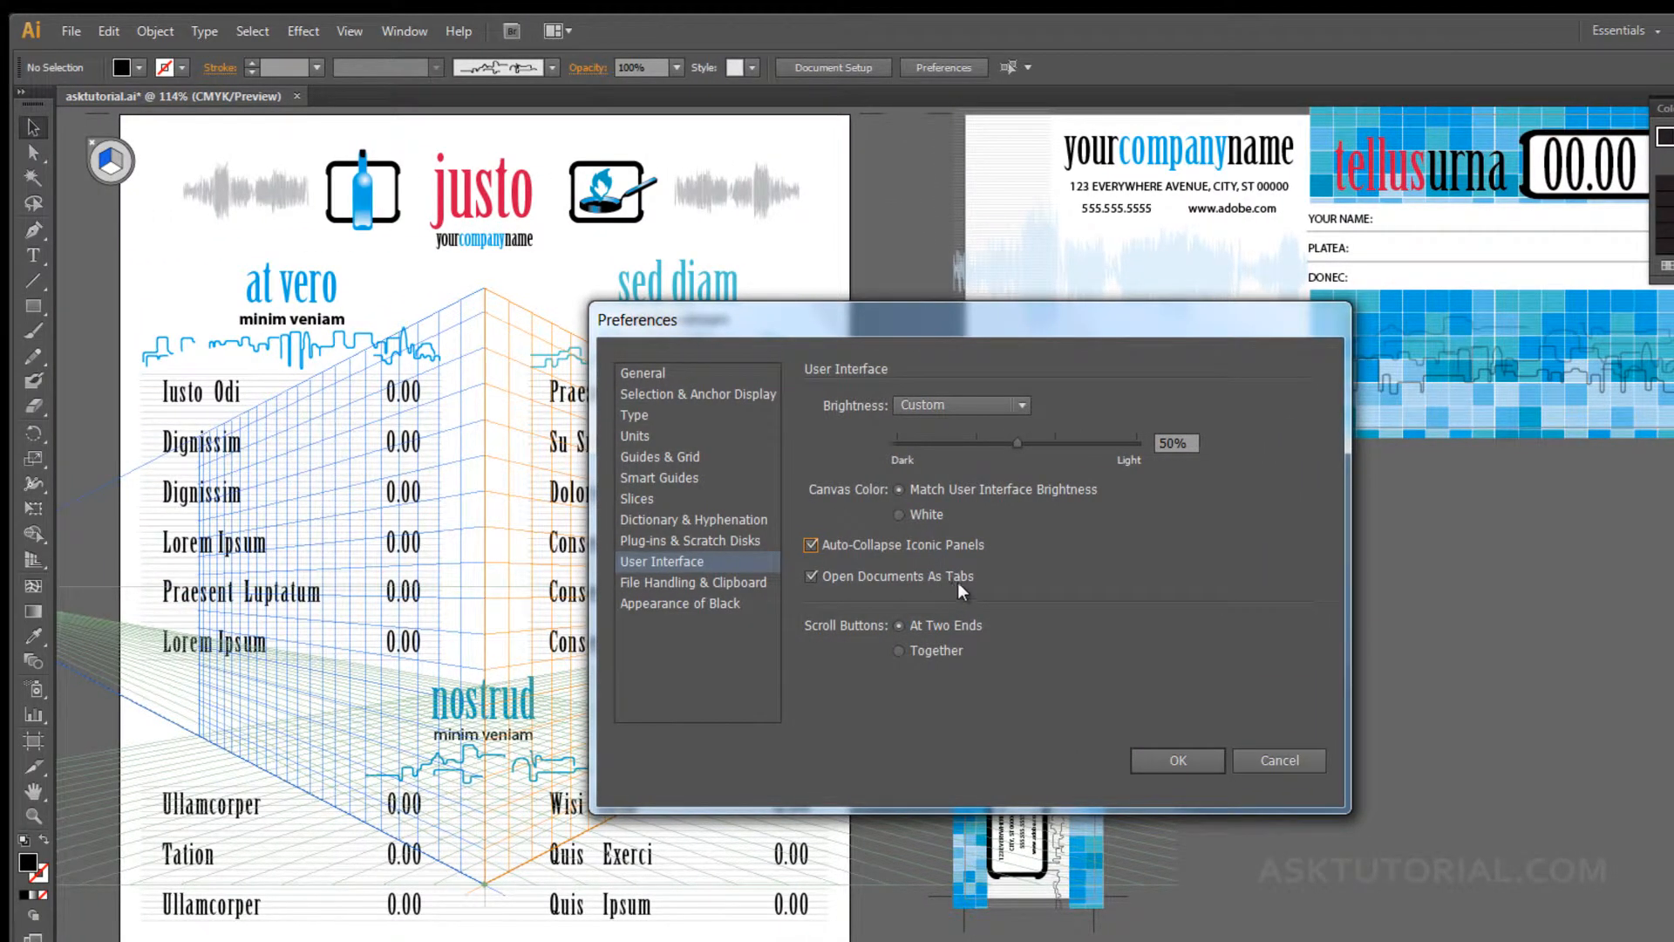
pyautogui.click(1279, 762)
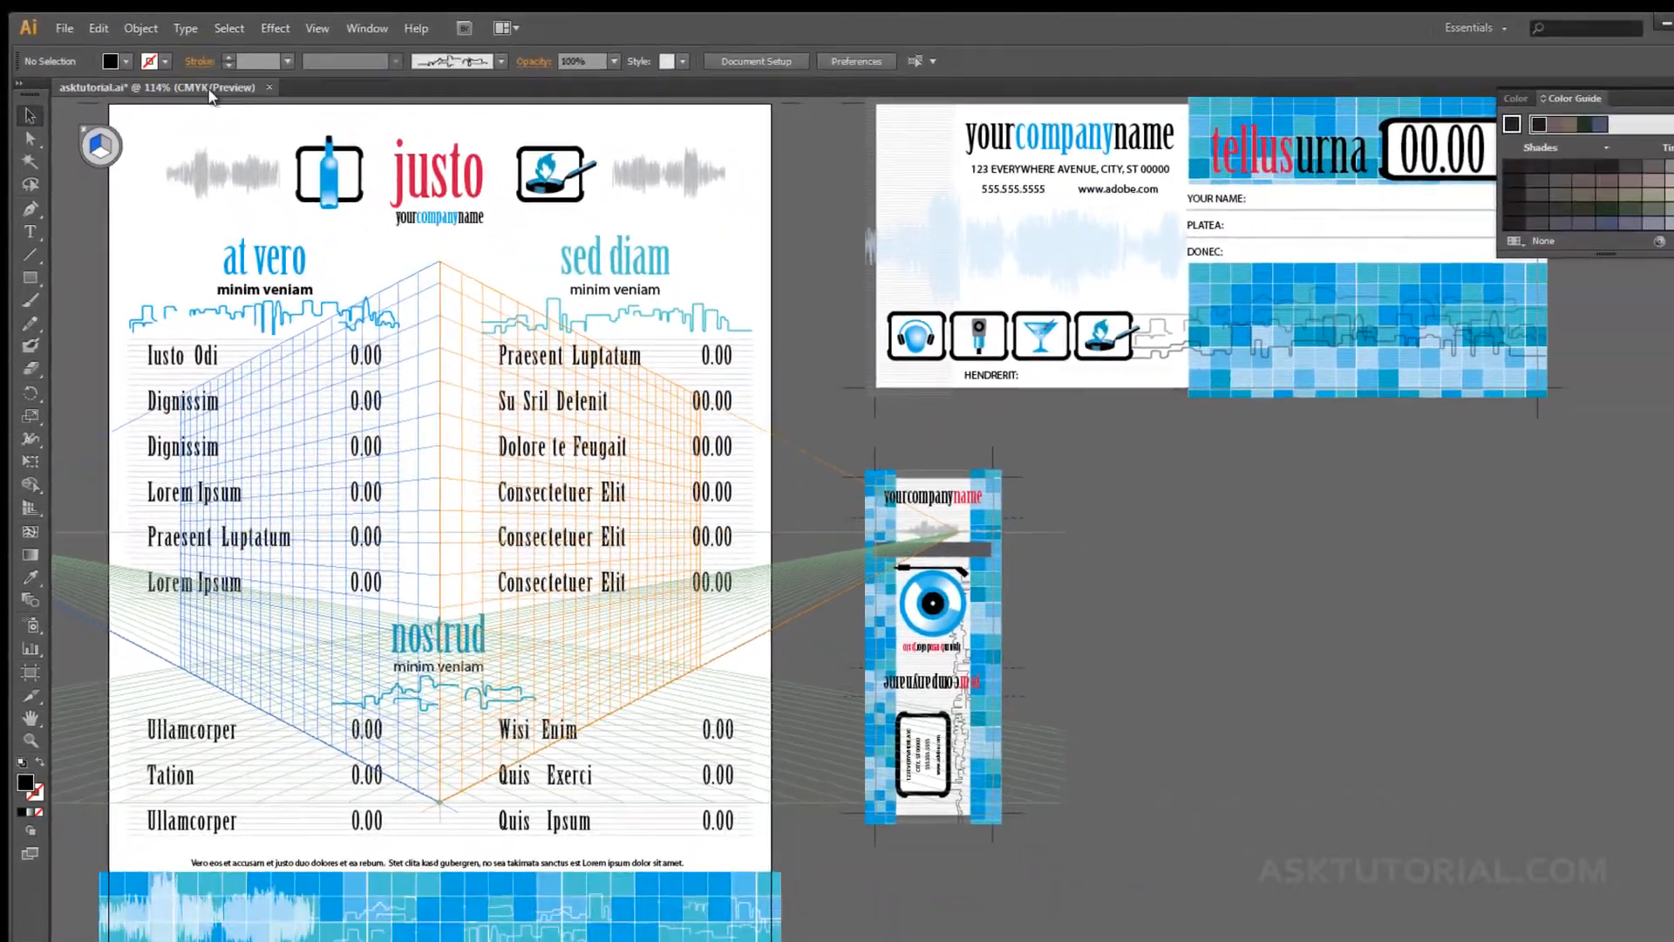
# Float the asktutorial.ai document in its own window and dock it back as a tab.
pyautogui.moveTo(209, 89); pyautogui.dragTo(260, 156)
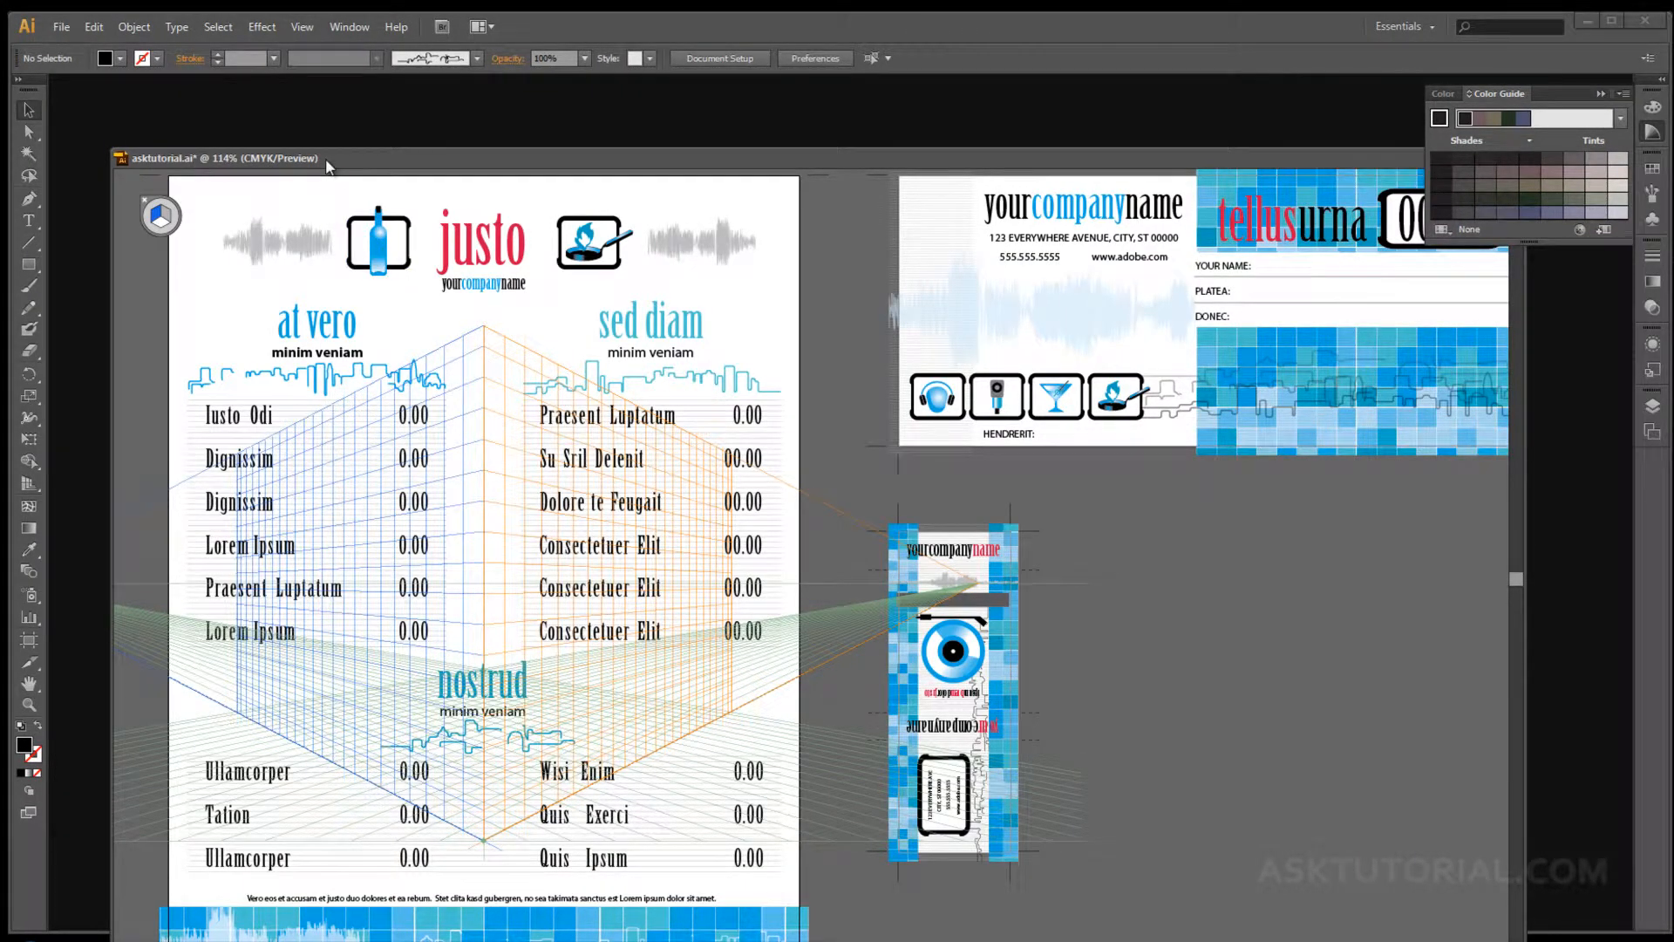
pyautogui.moveTo(327, 159); pyautogui.dragTo(252, 91)
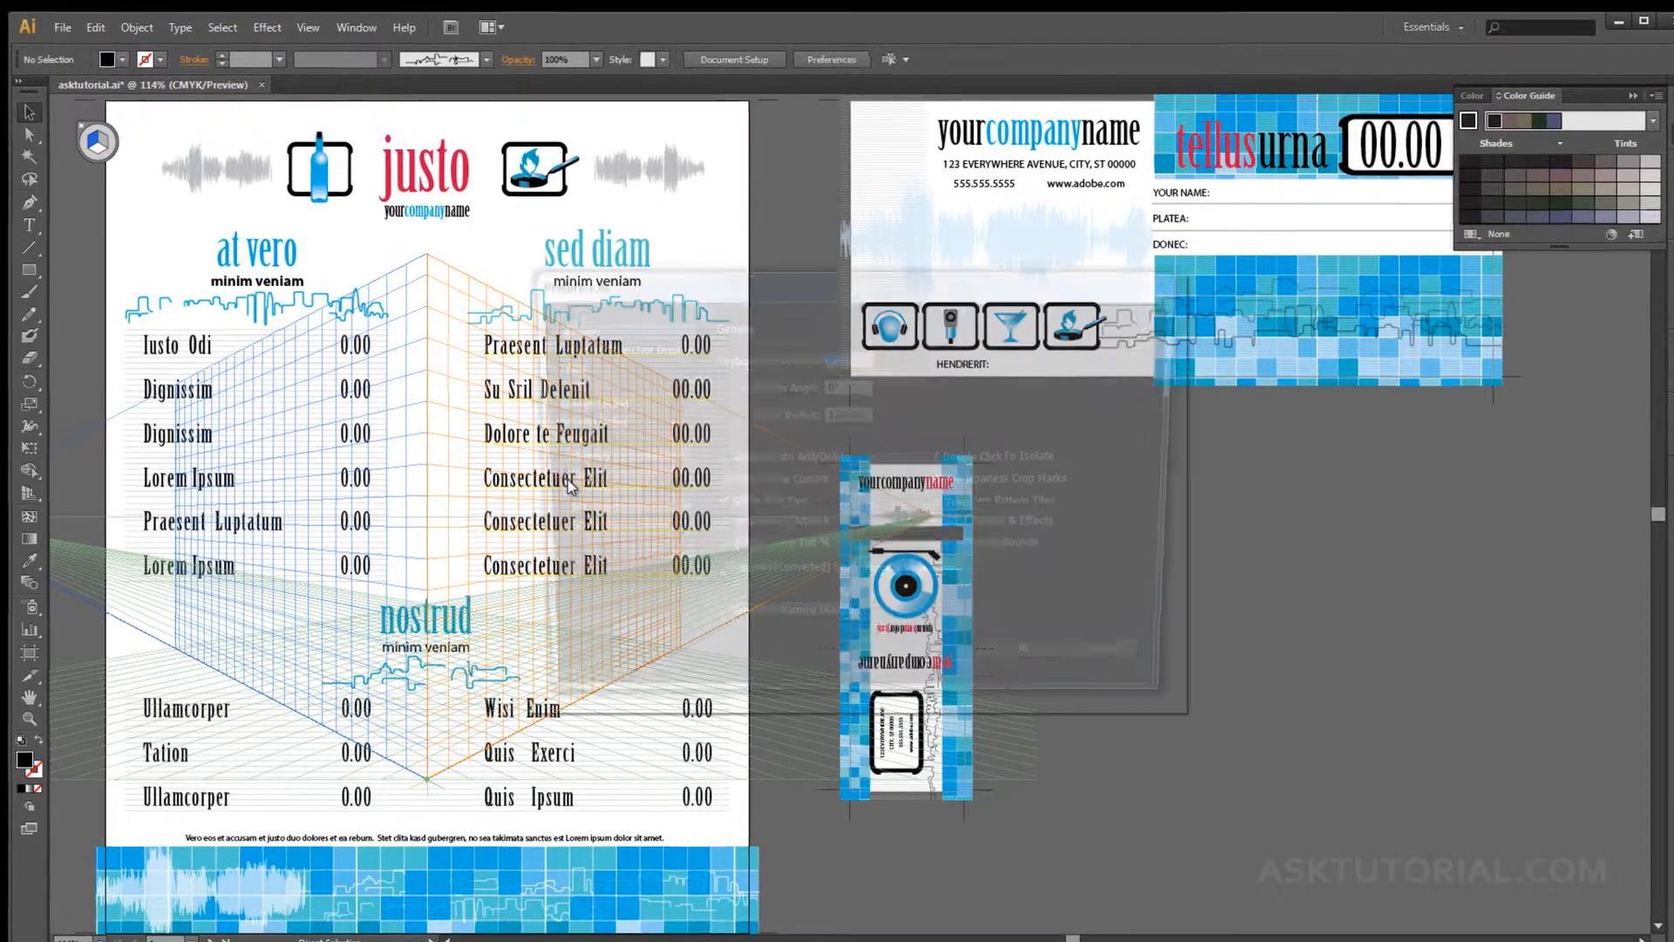
# Open the User Interface preferences to reach the Open Documents As Tabs option.
pyautogui.hotkey('ctrl', 'k')
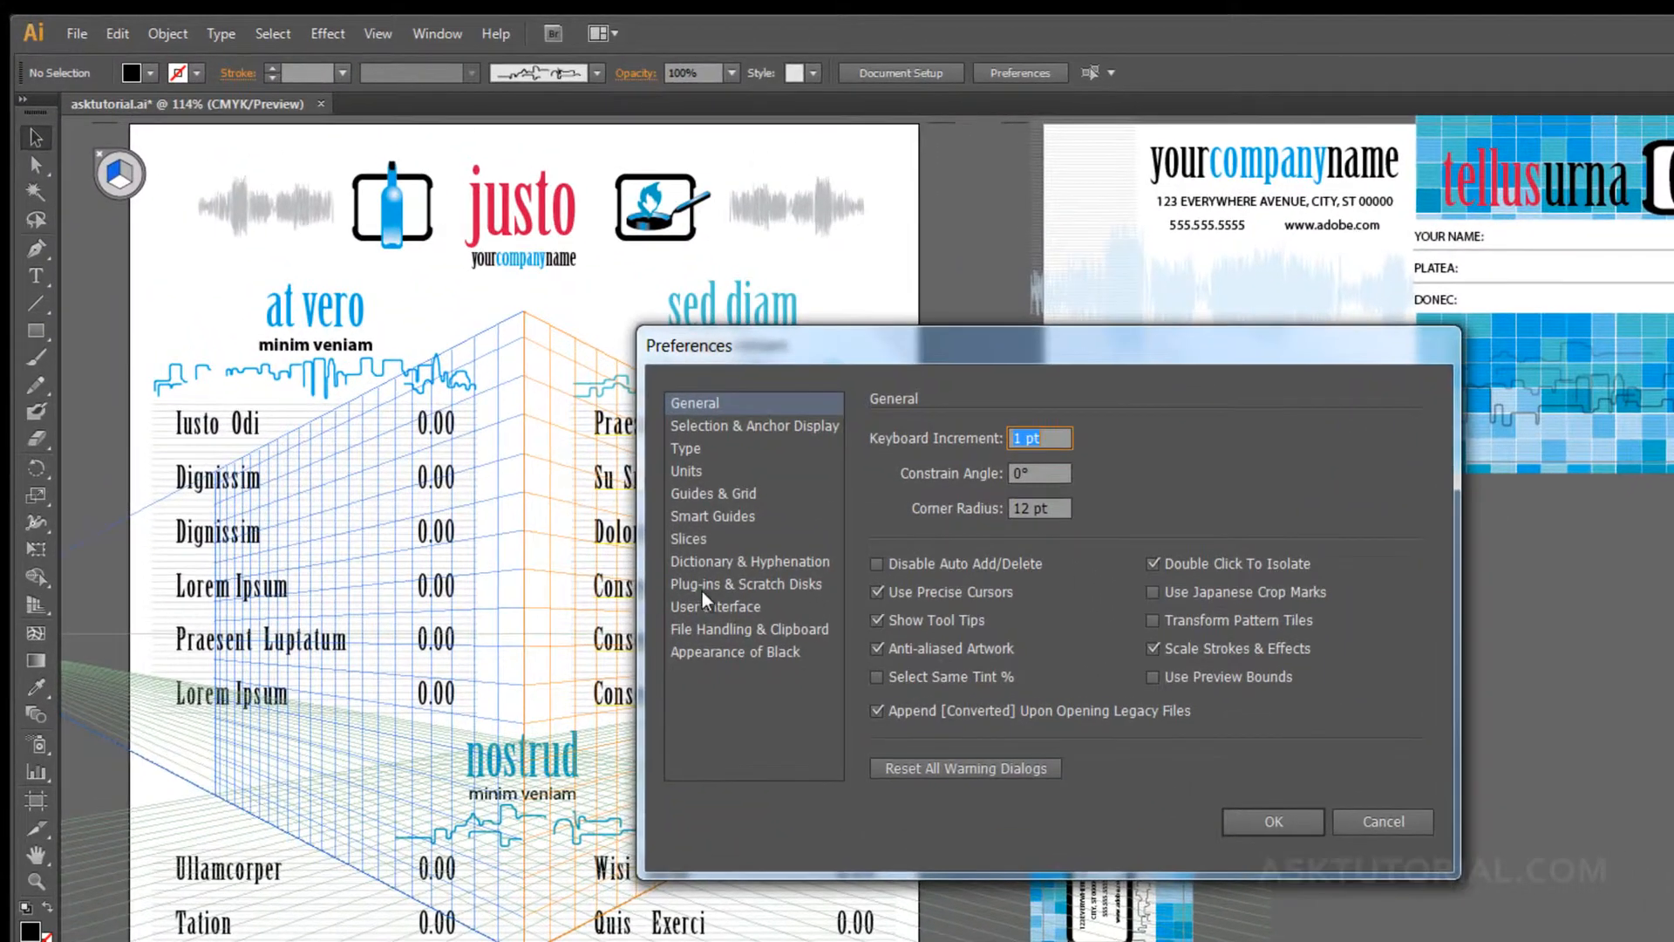
pyautogui.click(563, 487)
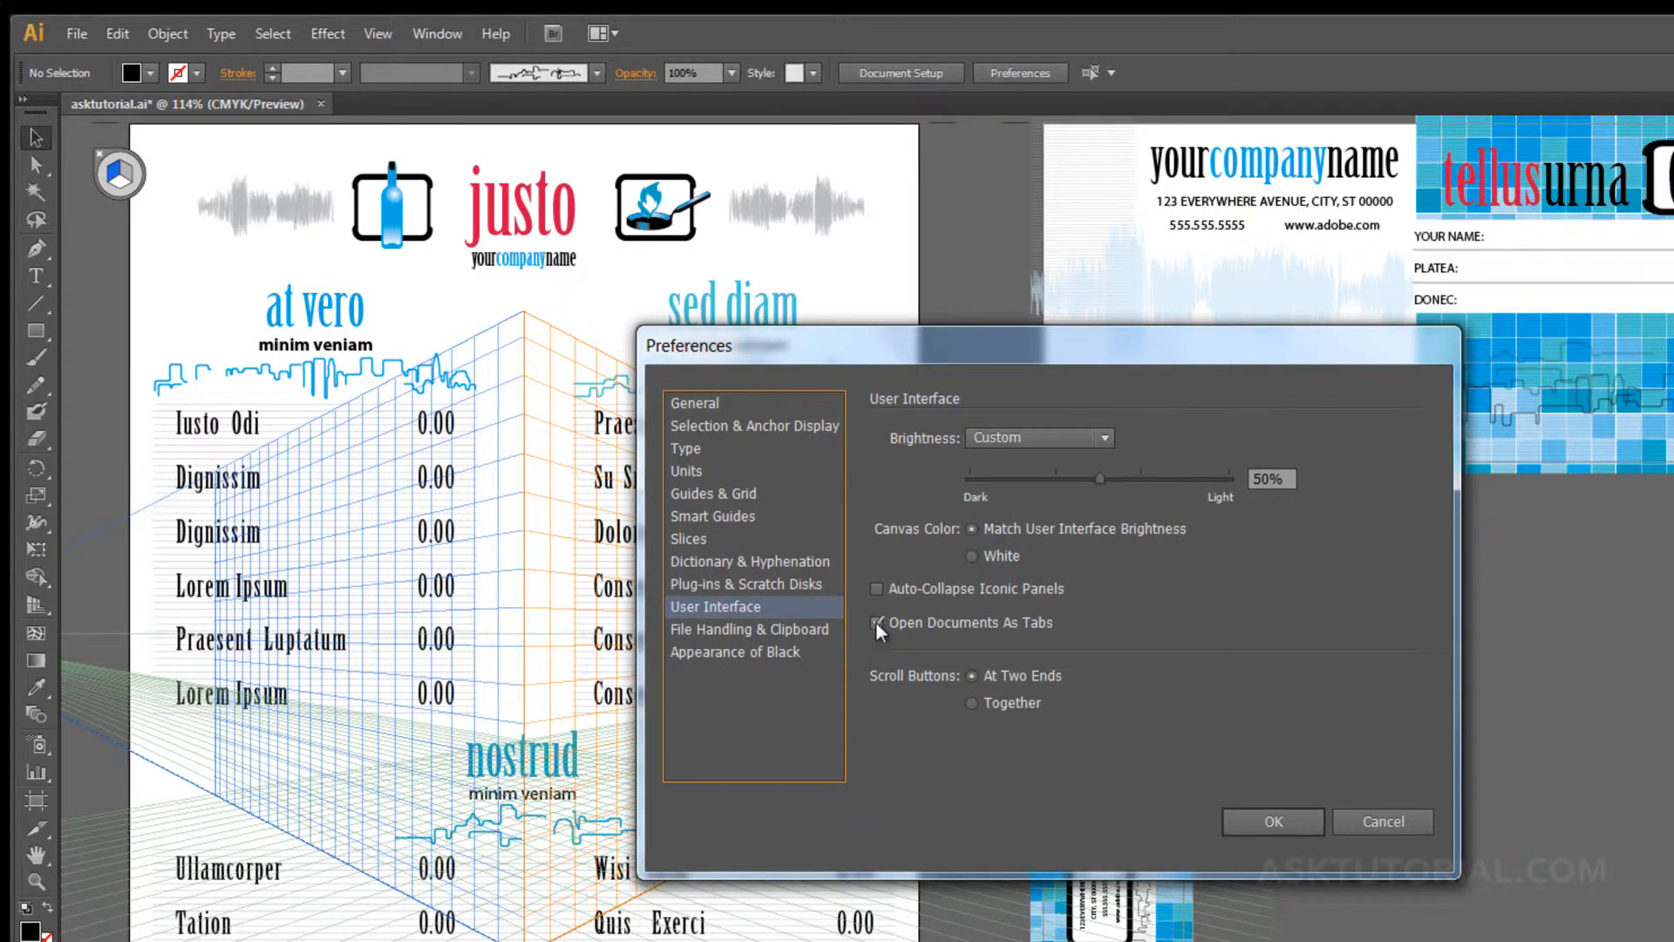